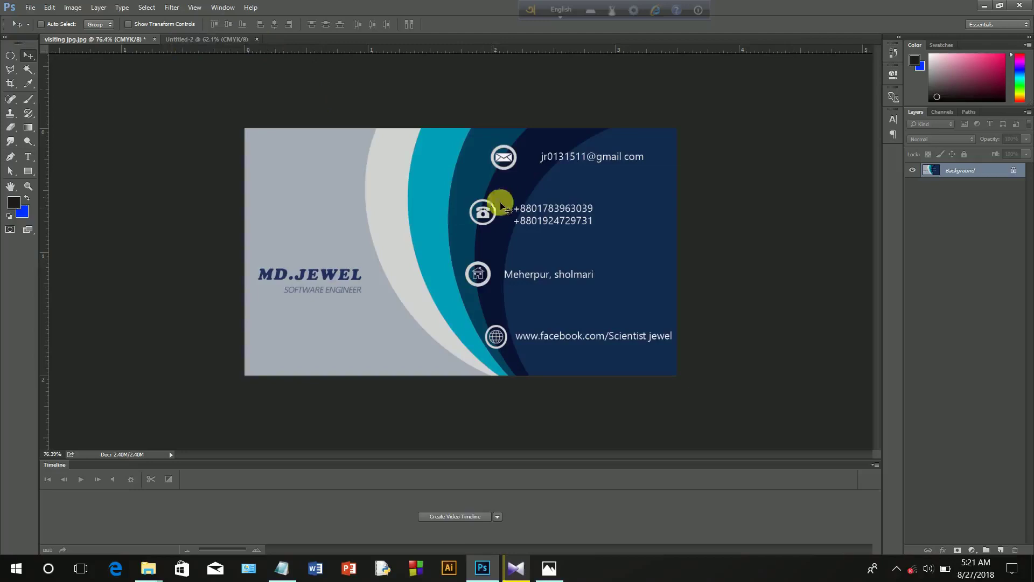
Zoom in and out on the reference business card, then bring up the File menu.
scroll(477, 221, up, 1)
scroll(473, 218, down, 1)
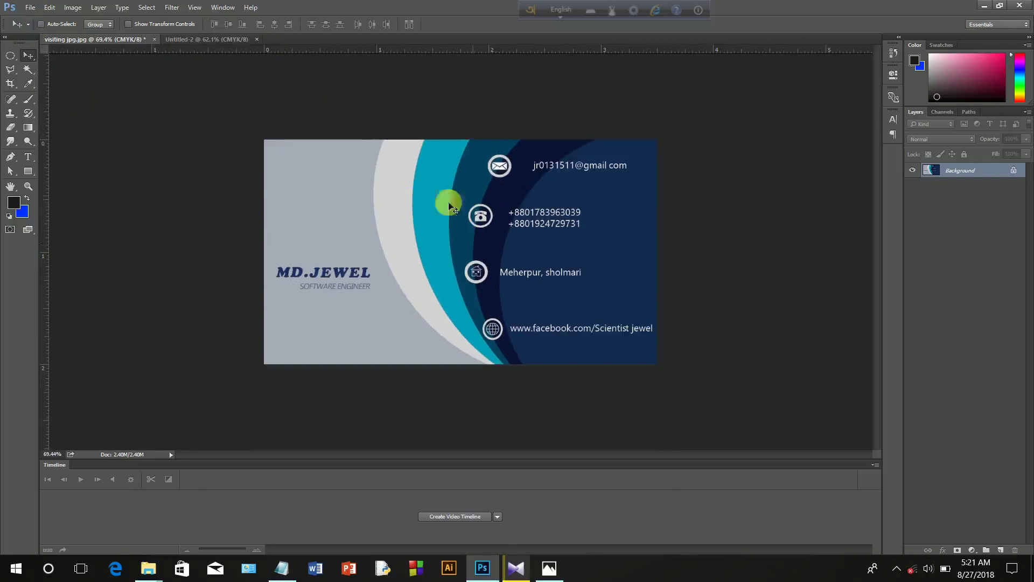
click(29, 8)
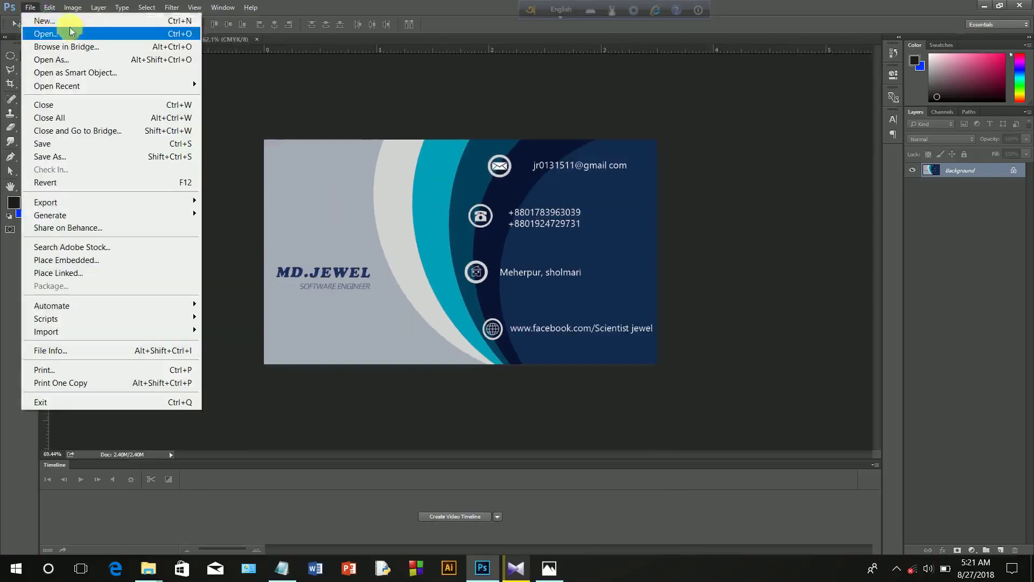
Create a new white 3.5 × 2 inch, 300 ppi CMYK document.
click(50, 21)
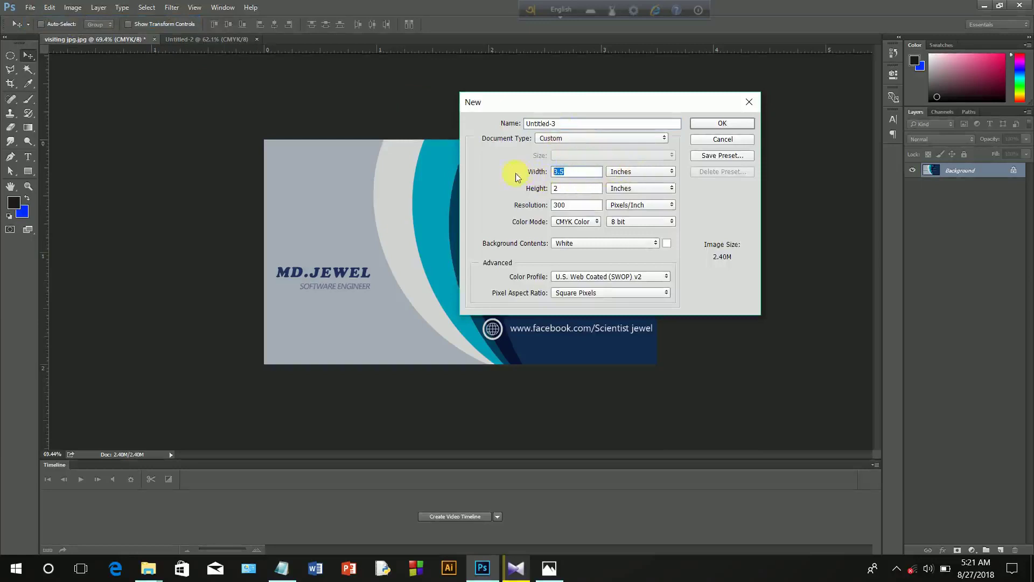
key(Tab)
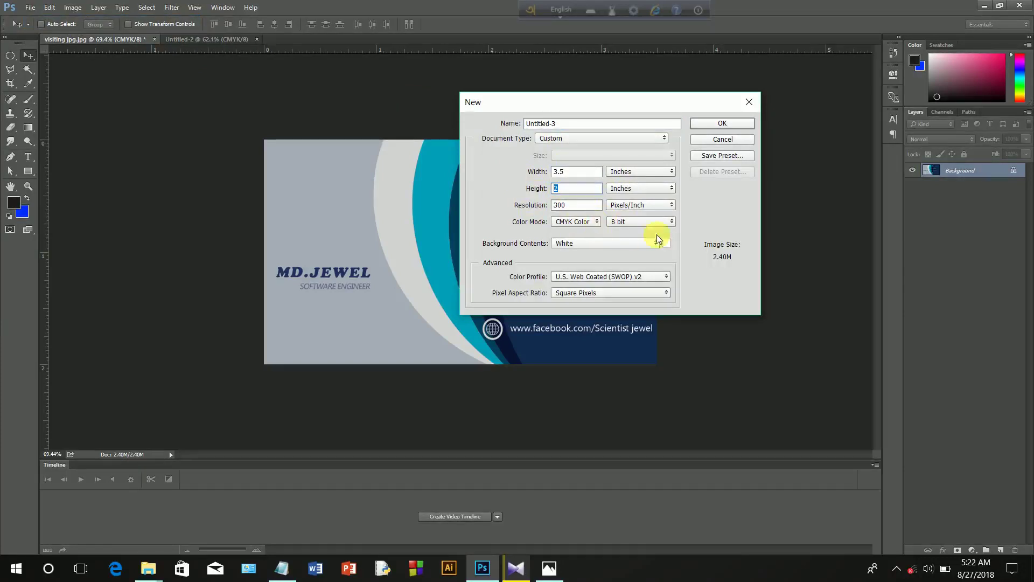
click(725, 125)
scroll(445, 258, down, 2)
scroll(437, 268, up, 1)
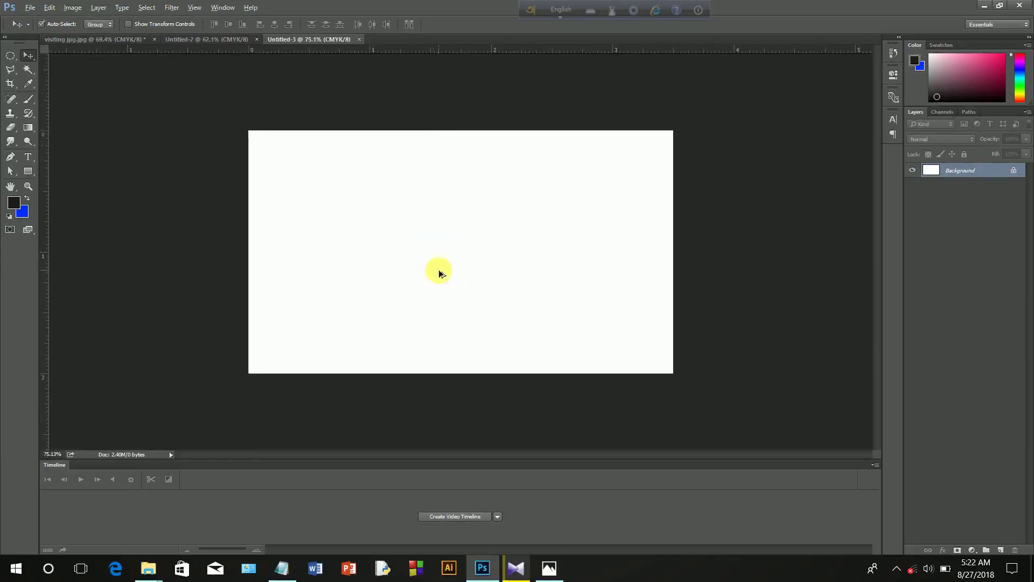
Compare the reference business card with the blank Untitled-3 canvas.
click(109, 43)
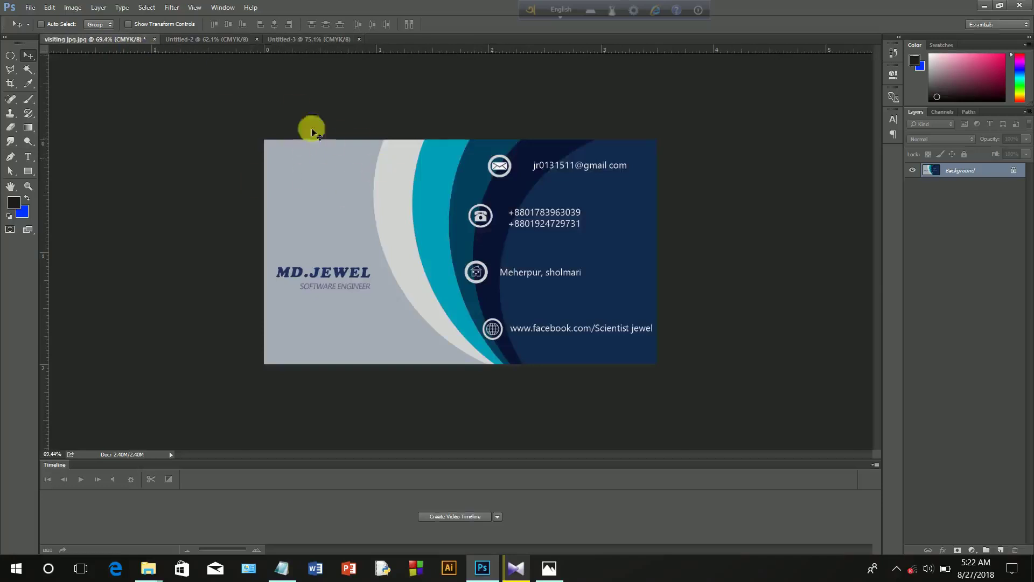
click(323, 43)
click(108, 39)
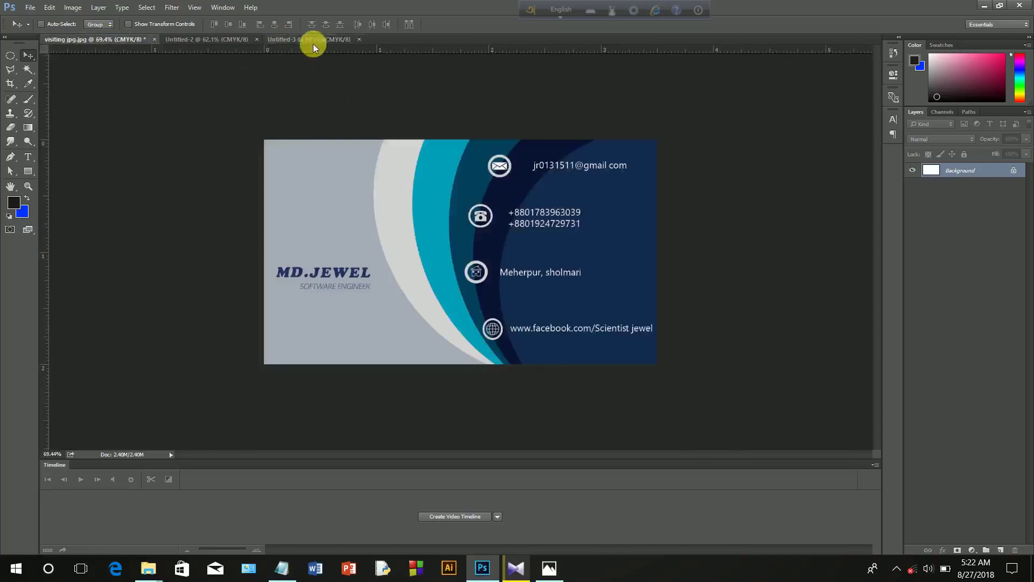
click(305, 40)
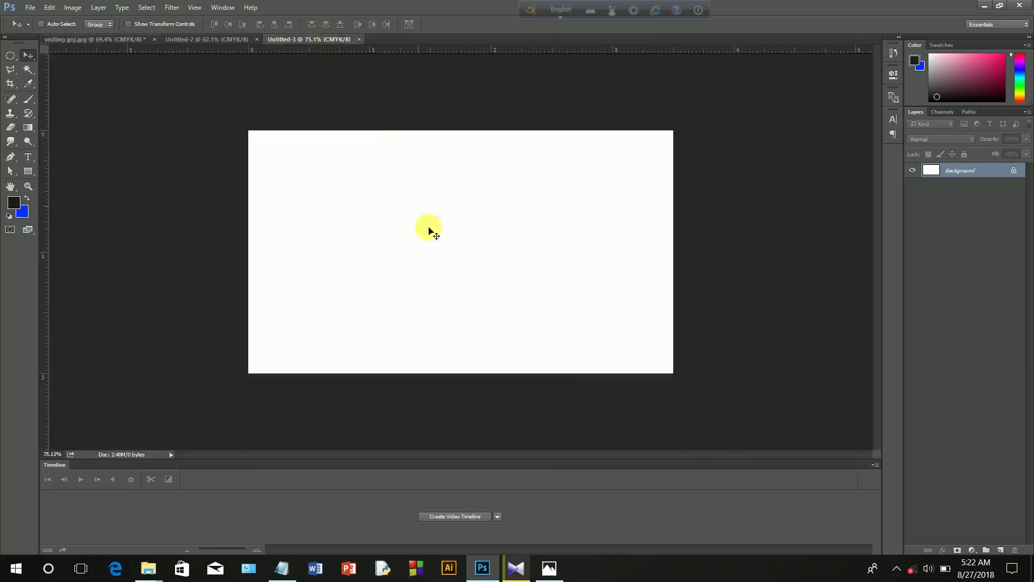
Draw a large black circle across the canvas with the Ellipse Tool.
click(28, 172)
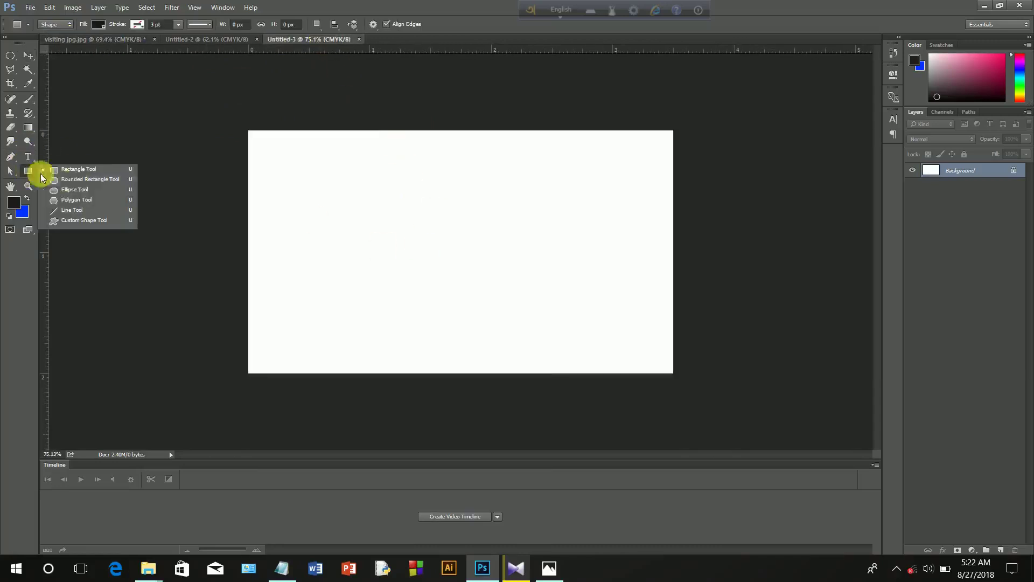
click(74, 191)
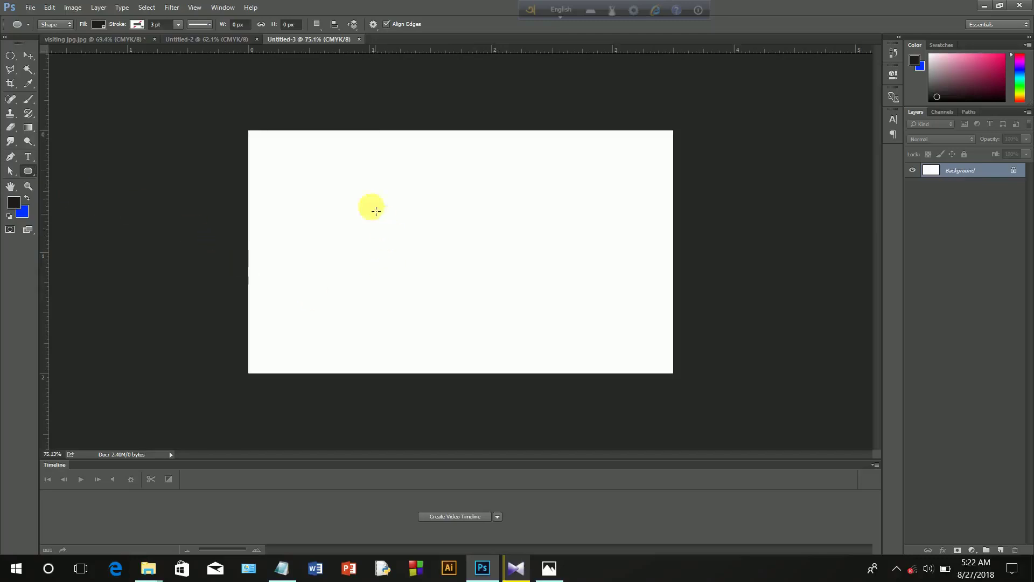
drag(388, 142, 729, 460)
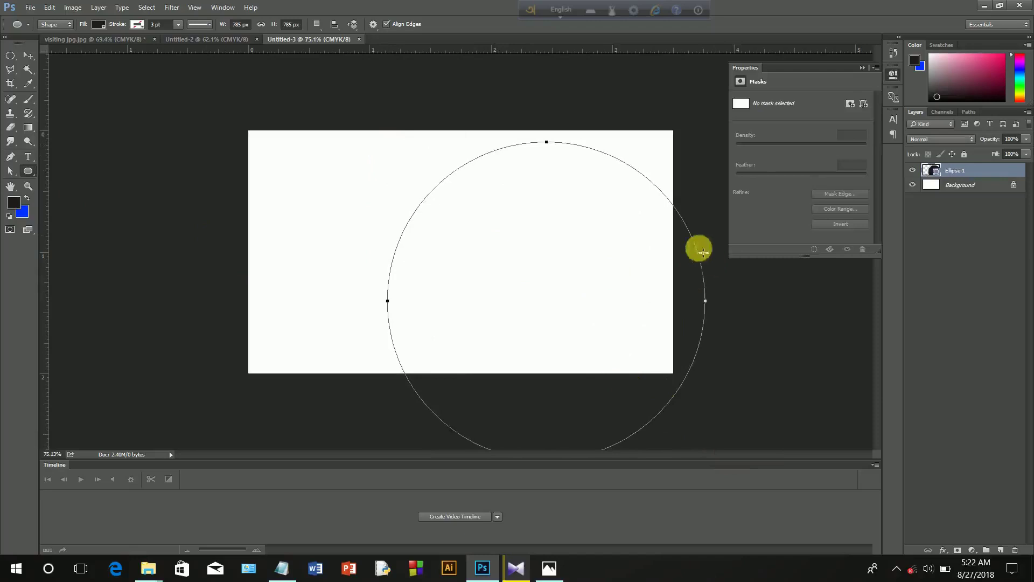
click(862, 70)
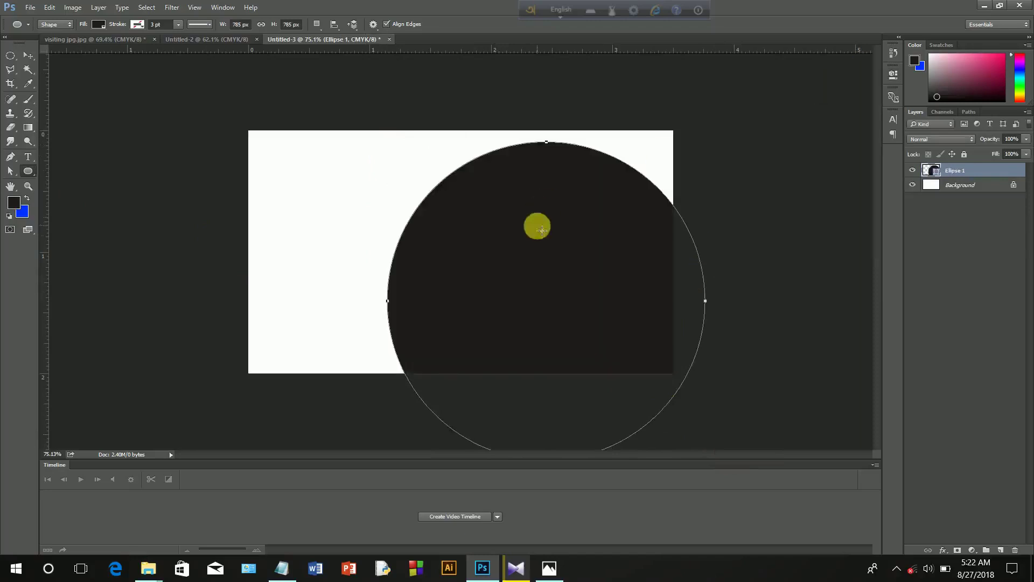
Centre the black circle on the canvas and return to the reference card.
click(28, 55)
mouse_move(535, 290)
mouse_down()
mouse_move(566, 246)
mouse_move(461, 244)
mouse_move(474, 243)
mouse_up()
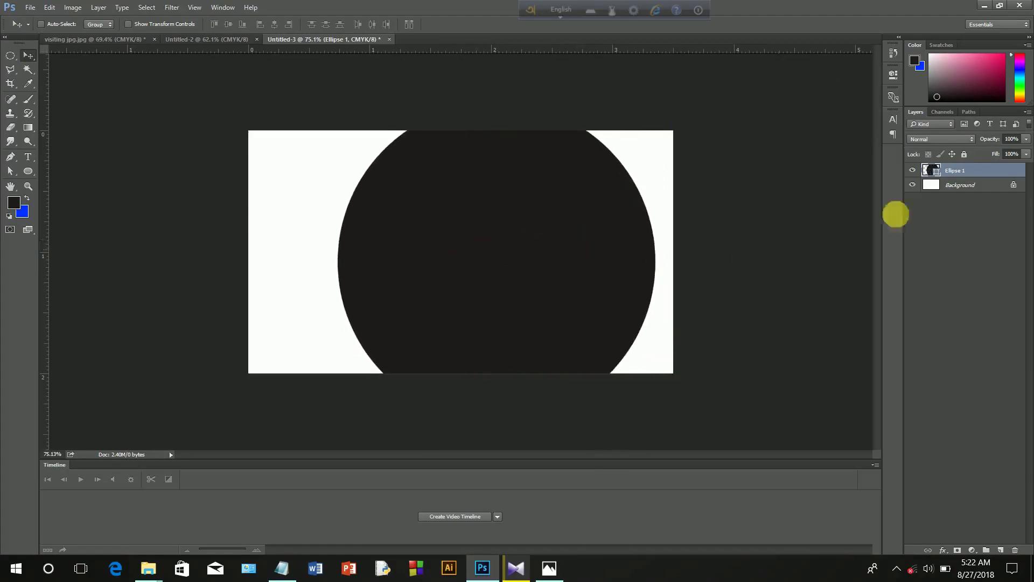
click(116, 39)
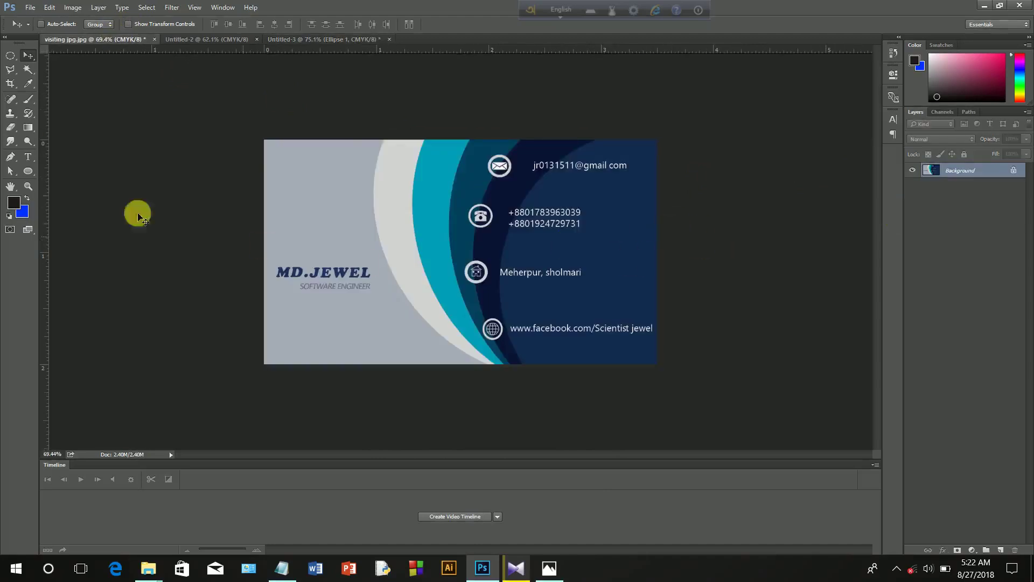
Sample navy #122c50 from the reference card and apply it as Ellipse 1's fill.
click(29, 83)
click(620, 232)
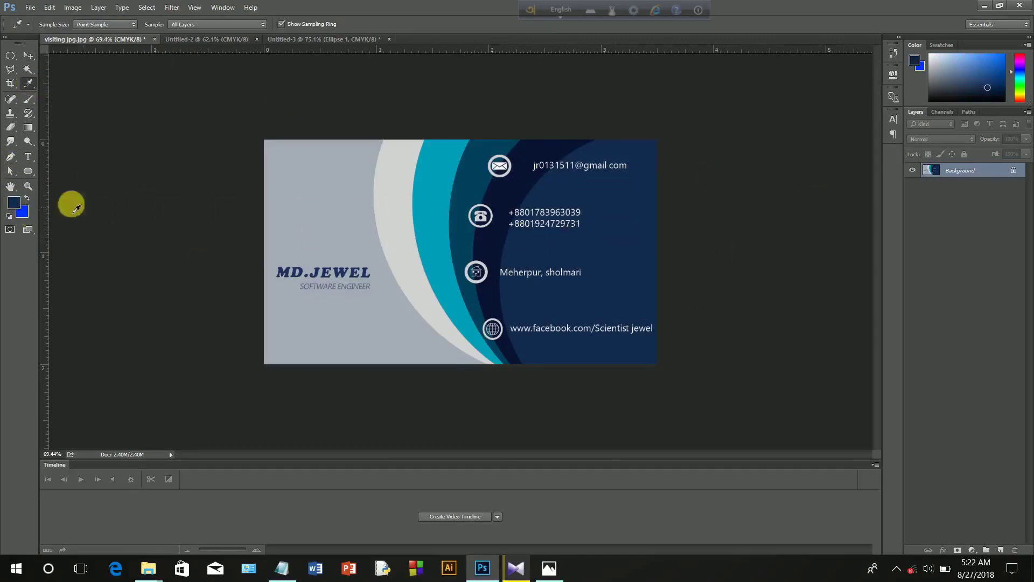
click(339, 39)
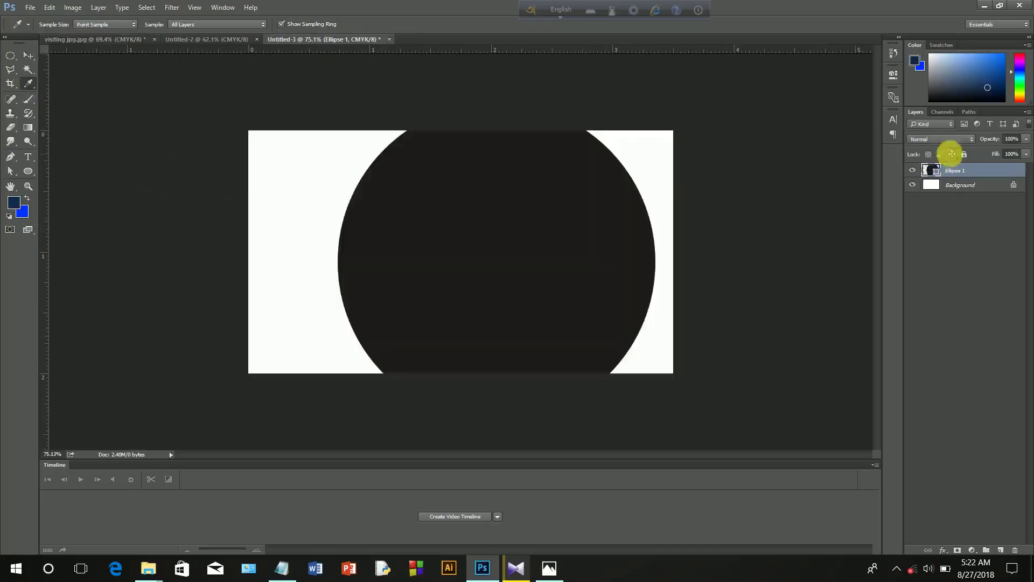
double_click(936, 171)
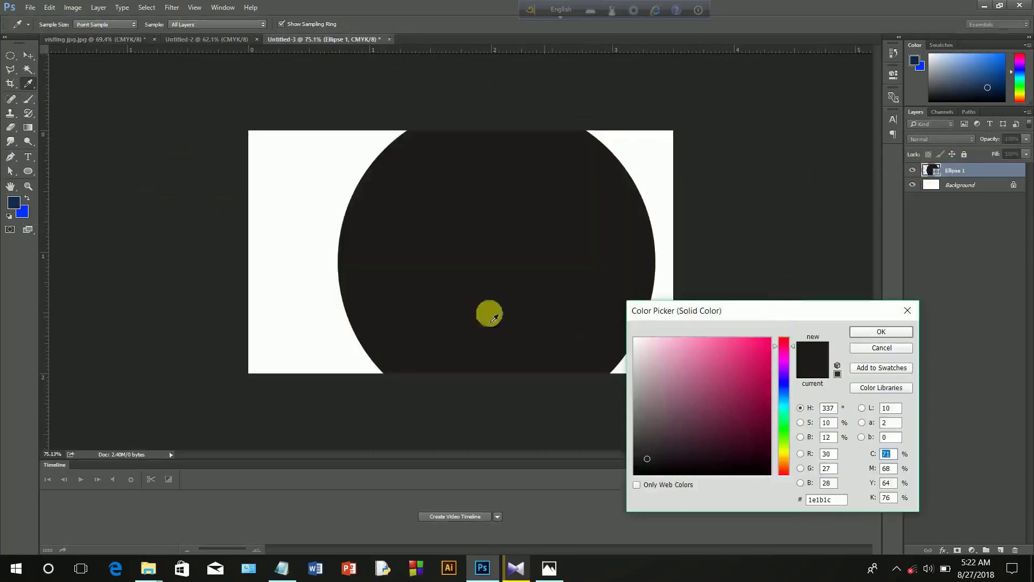
click(14, 204)
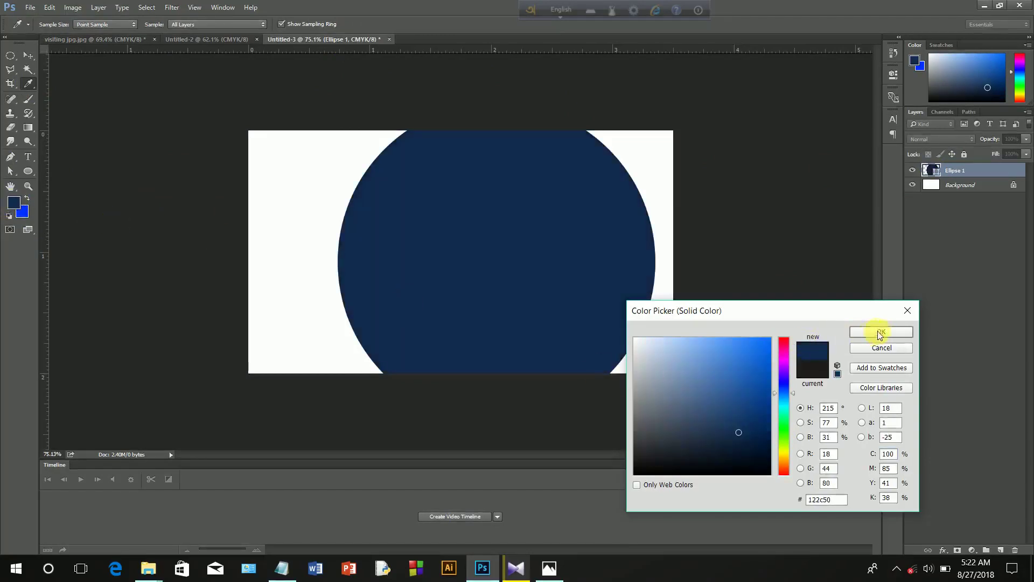
click(878, 333)
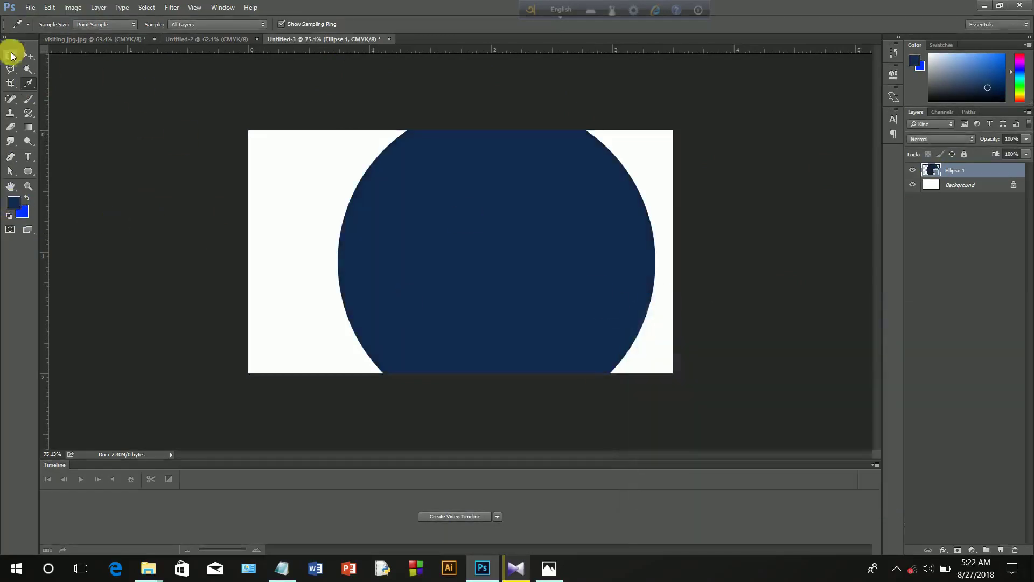
click(28, 56)
Shift the navy circle to the right and zoom out beyond the canvas edges.
key(Right)
key(Right)
key(Right)
key(Right)
key(Right)
key(Right)
key(Right)
key(Right)
key(Right)
key(Right)
key(Right)
drag(603, 238, 712, 231)
key(ctrl+minus)
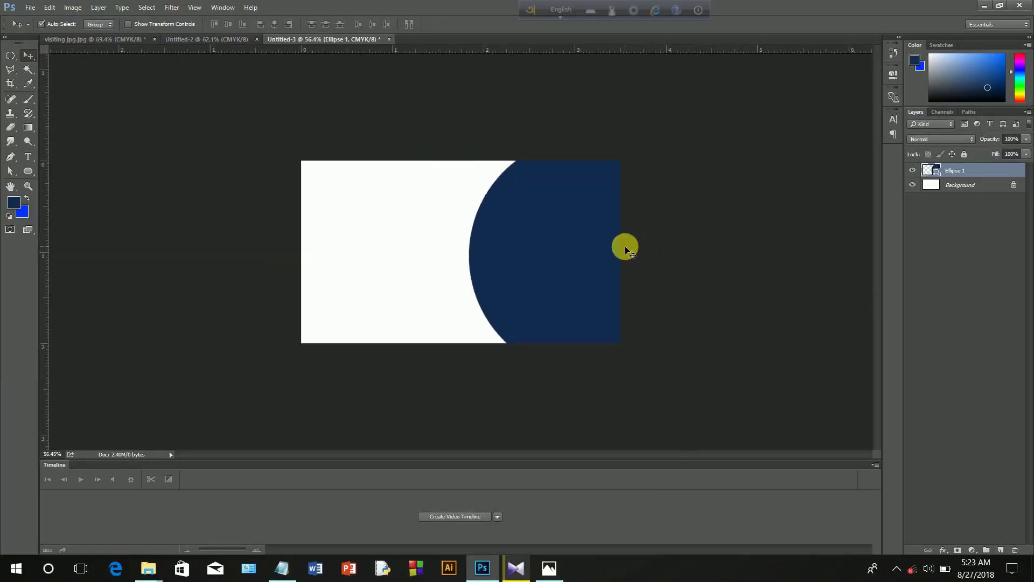
Rotate the navy circle about 20.6° and enlarge it to sweep across the card.
key(ctrl+t)
mouse_move(723, 129)
mouse_down()
mouse_move(764, 166)
mouse_move(767, 187)
mouse_up()
drag(663, 221, 681, 227)
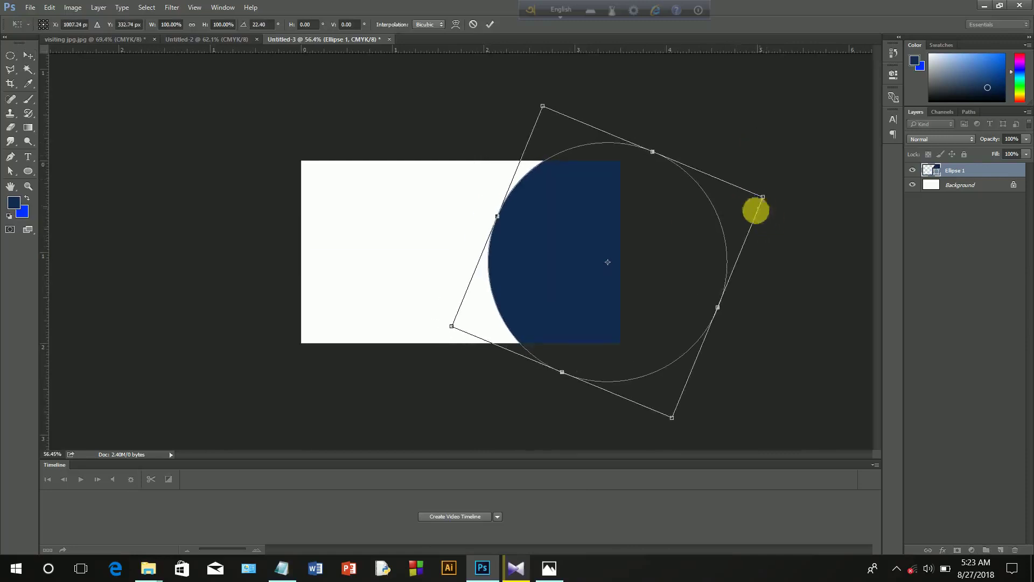
drag(771, 205, 784, 194)
drag(723, 226, 719, 248)
drag(782, 217, 797, 201)
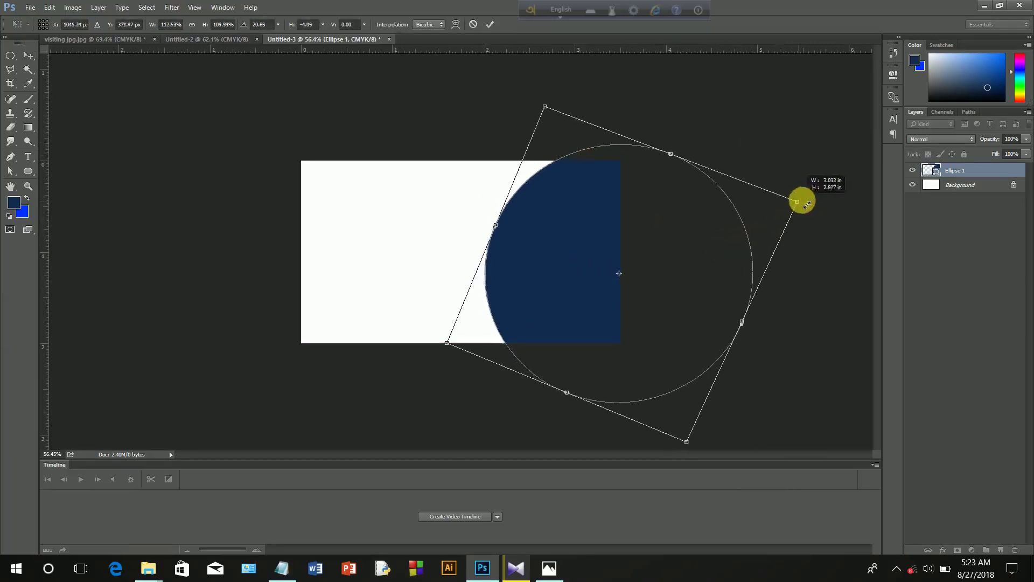
mouse_move(720, 238)
mouse_down()
mouse_move(711, 252)
mouse_move(721, 254)
mouse_up()
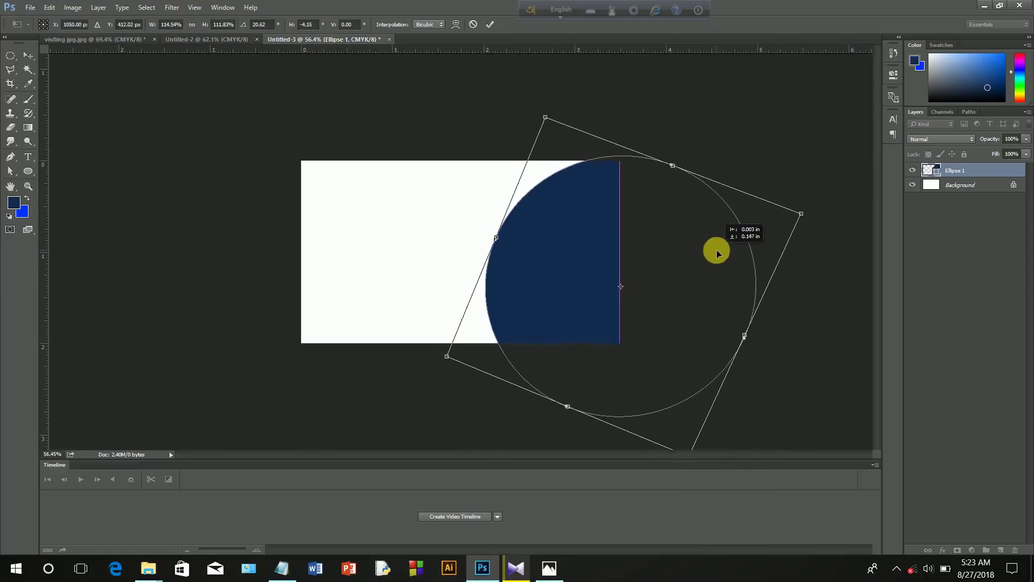
click(490, 24)
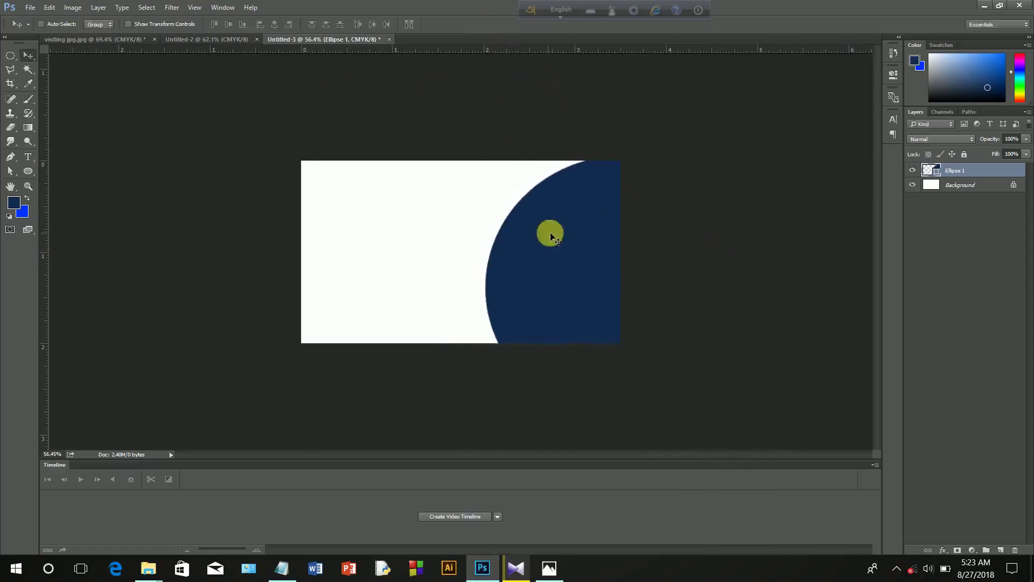
click(106, 41)
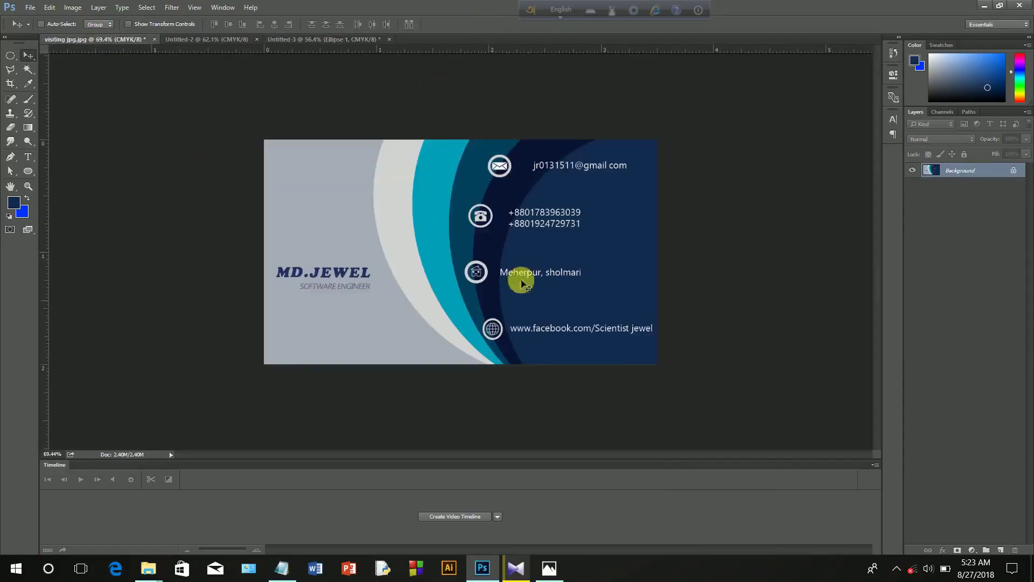
Duplicate the navy circle as Ellipse 1 copy, undoing an accidental nudge.
click(353, 38)
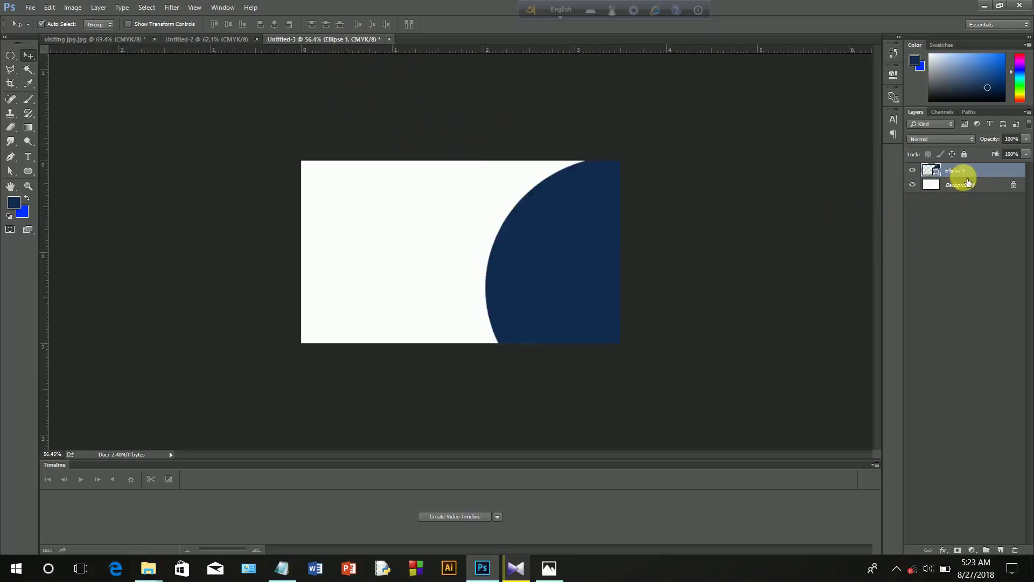
key(ctrl+j)
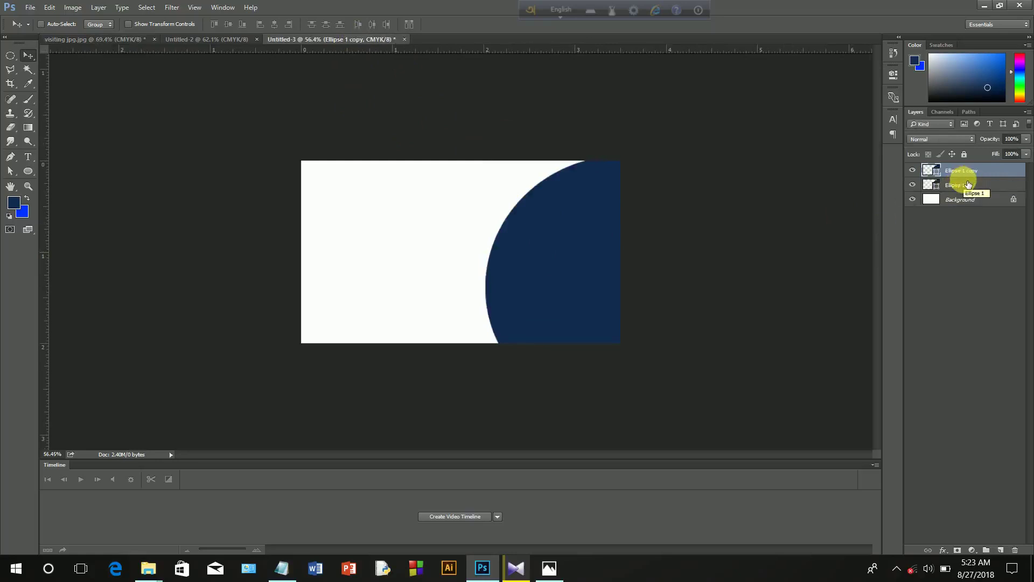
key(Left)
key(Left)
key(Left)
key(Left)
key(Left)
key(Left)
key(Left)
key(Left)
key(Left)
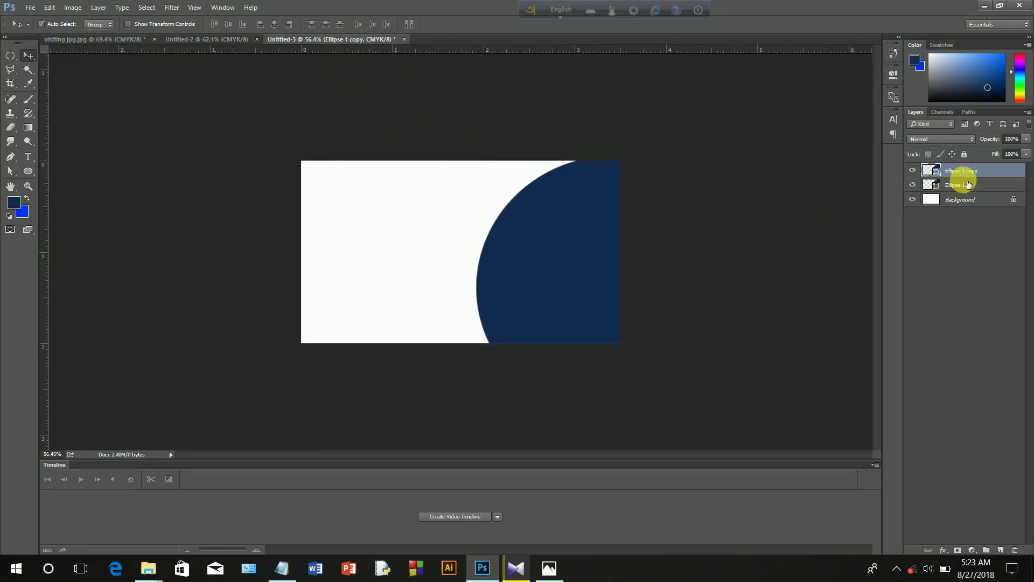
key(ctrl+z)
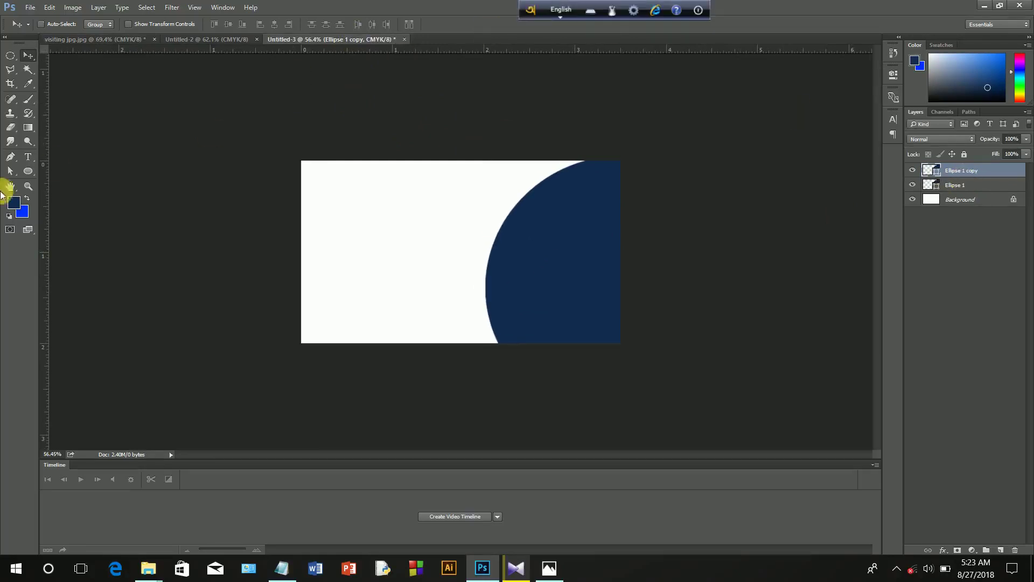
Sample navy #0a1434 from the reference card and fill Ellipse 1 copy with it.
click(129, 40)
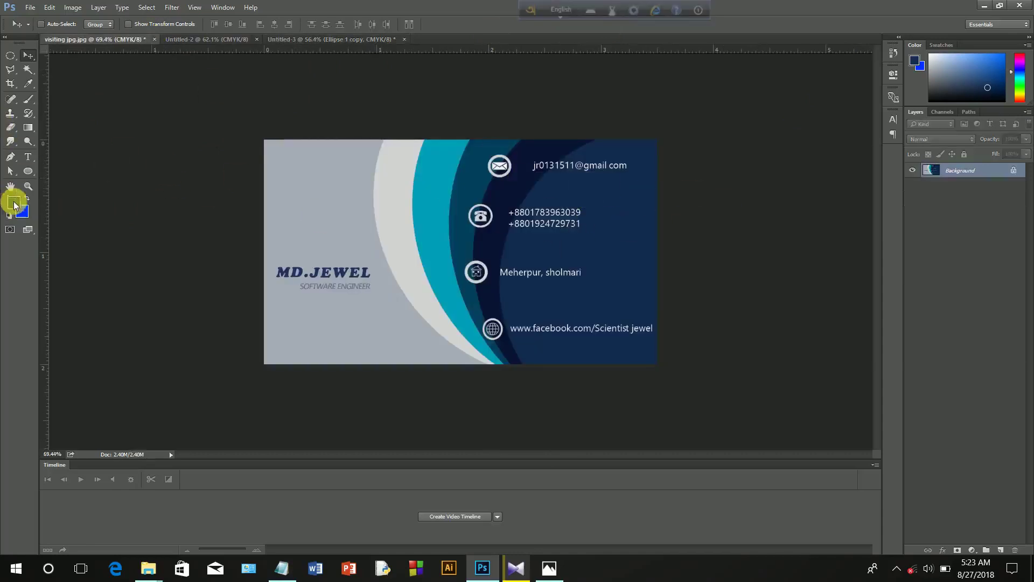
click(28, 83)
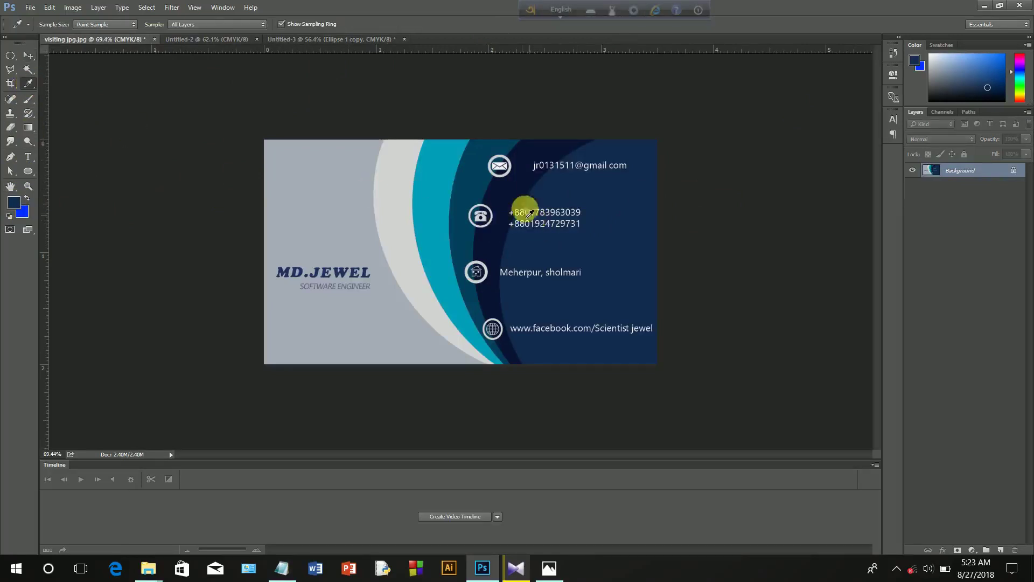
click(519, 185)
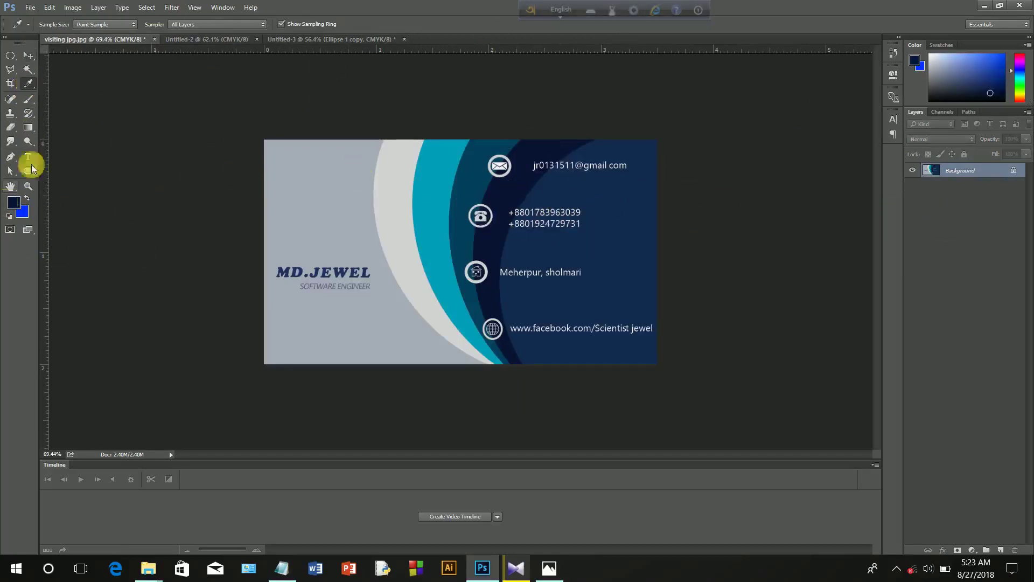
click(345, 40)
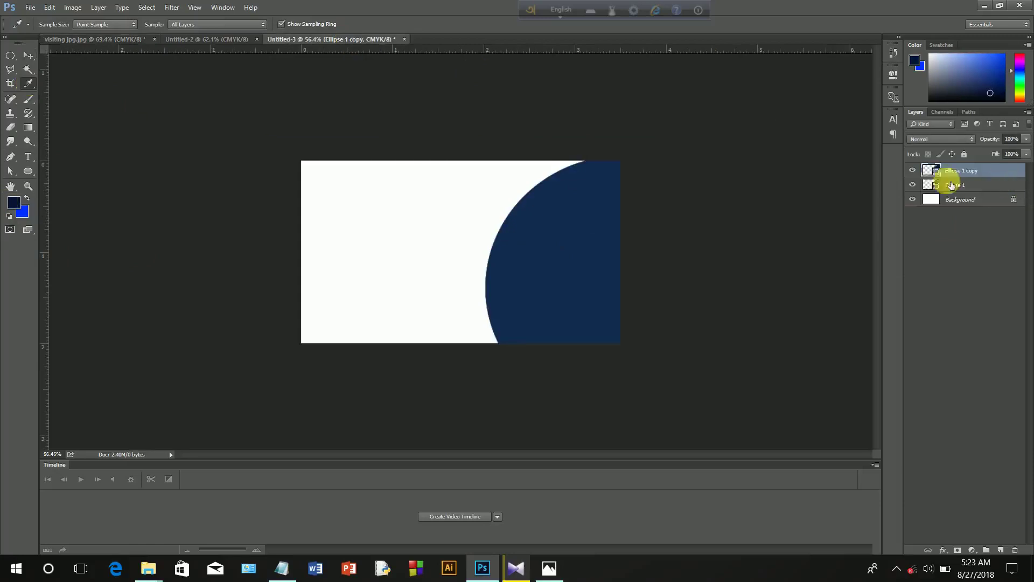
double_click(941, 175)
click(761, 389)
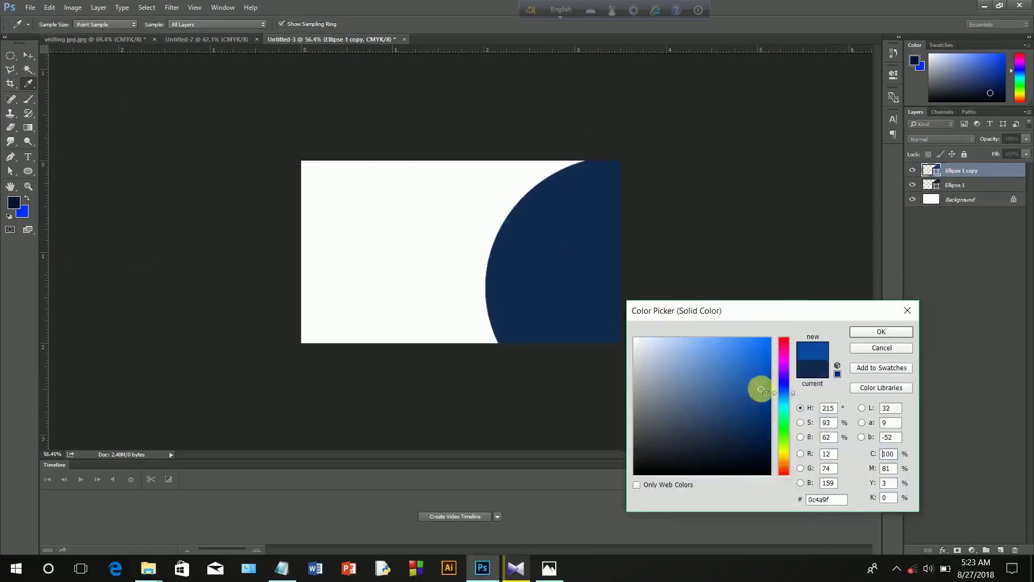
click(13, 204)
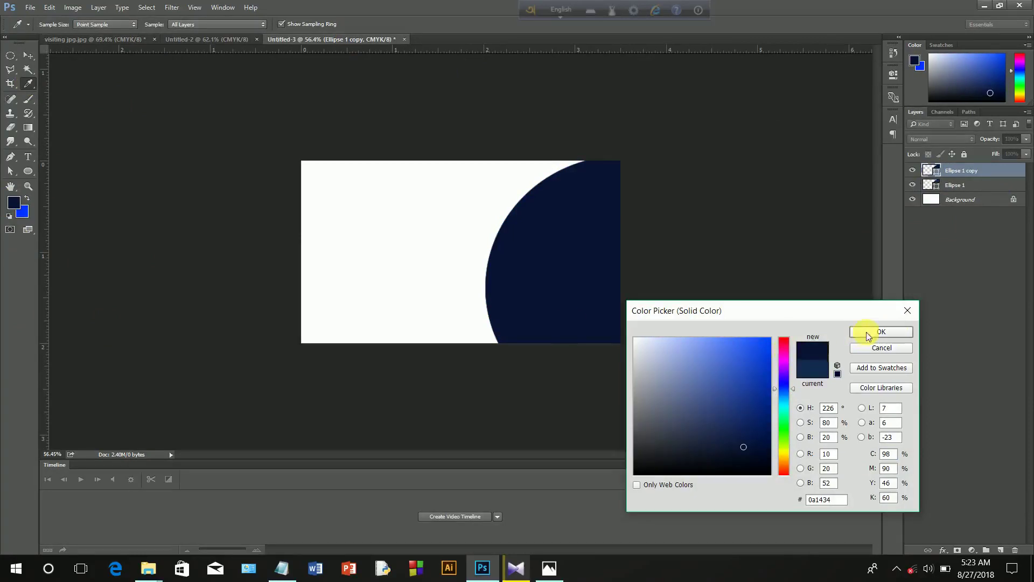
click(867, 332)
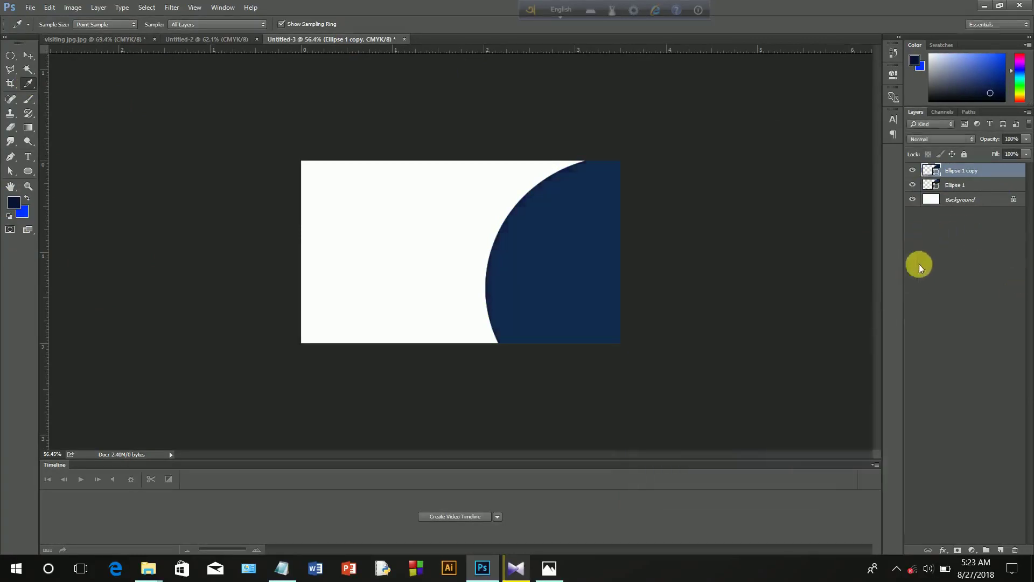
Refill Ellipse 1 with the same navy #0a1434.
click(937, 186)
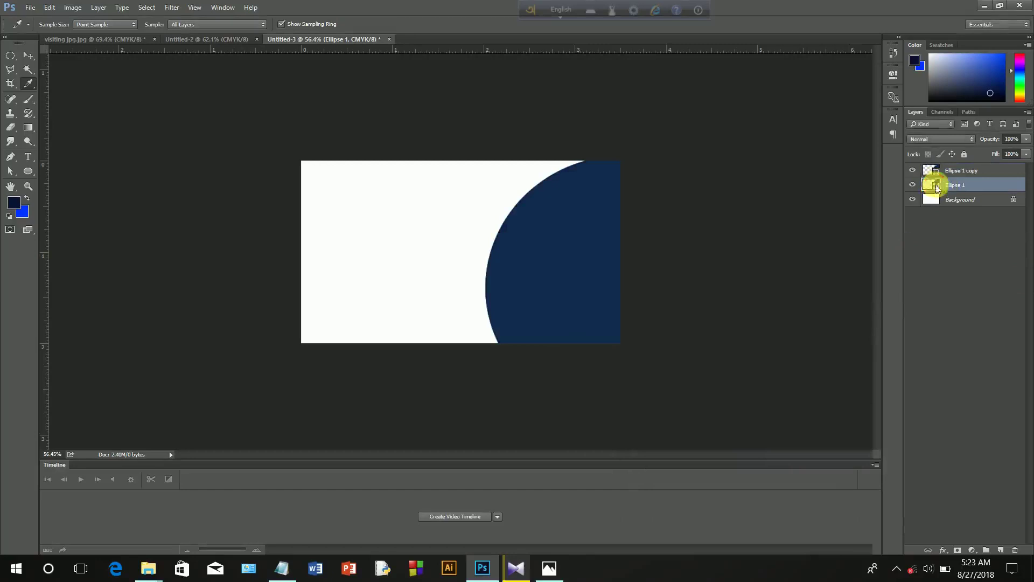
double_click(935, 185)
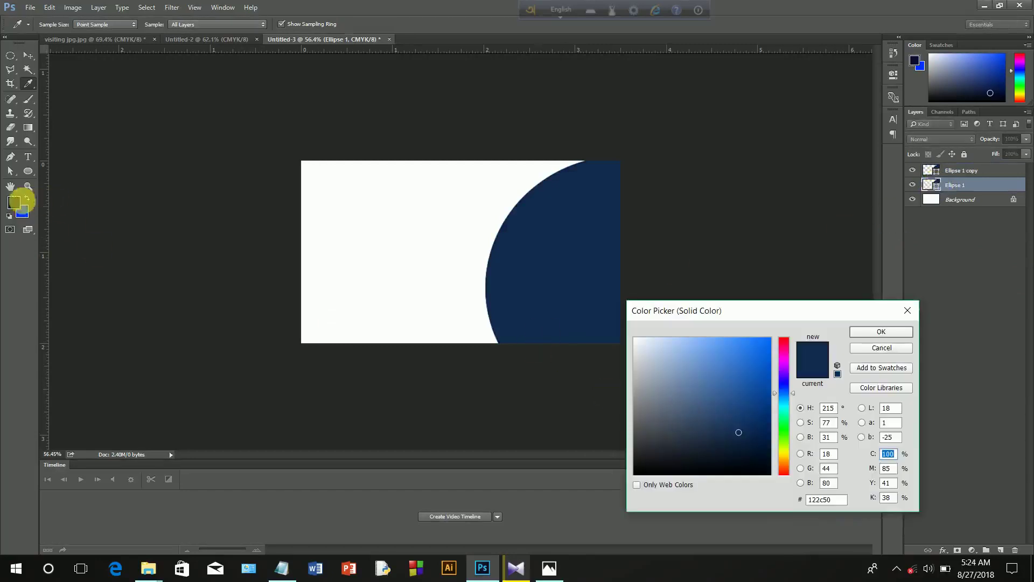
click(20, 202)
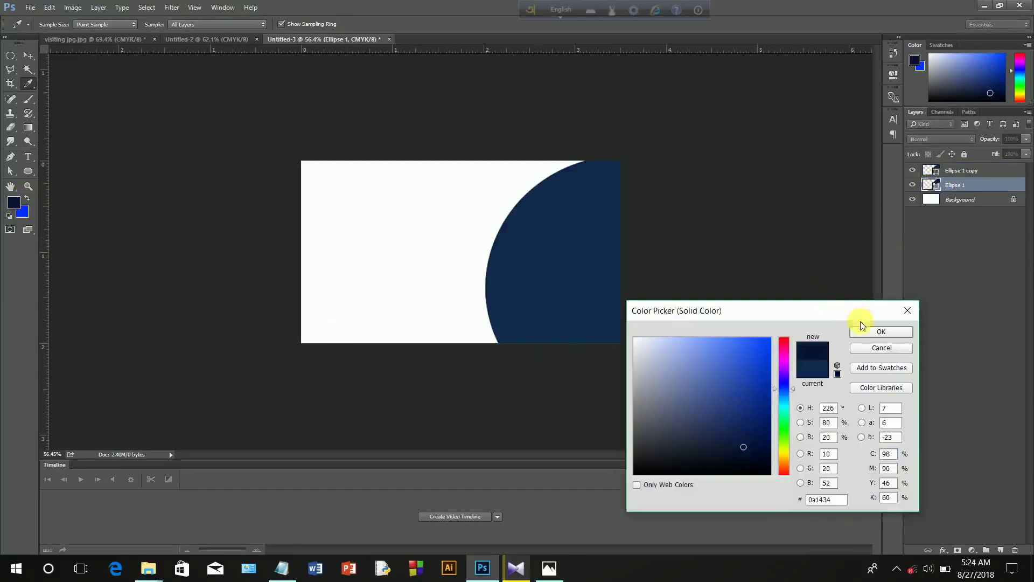
click(869, 332)
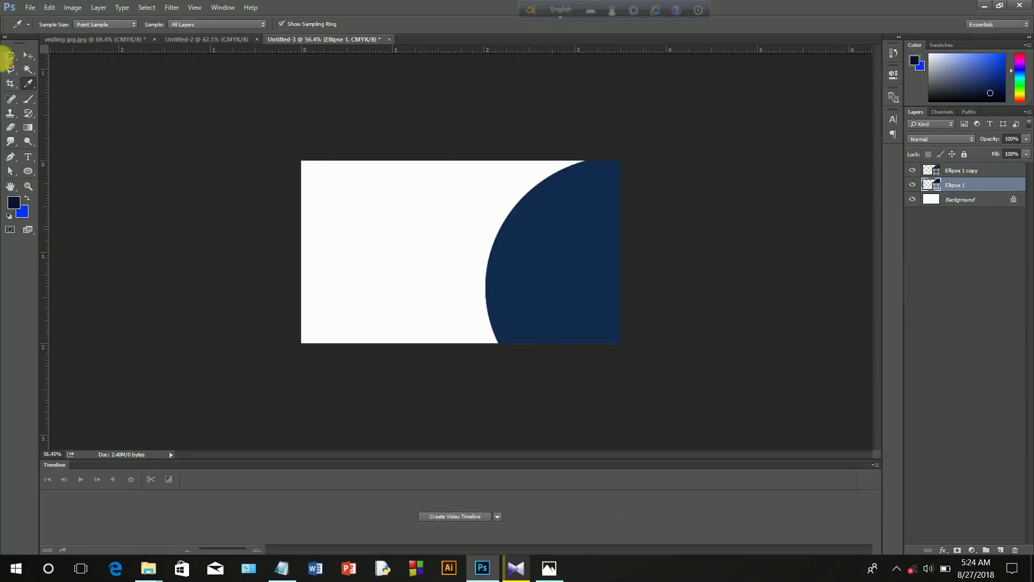
Shift Ellipse 1 slightly left, checking against the reference card.
click(23, 56)
mouse_move(472, 242)
mouse_down()
mouse_move(565, 261)
mouse_move(553, 256)
mouse_up()
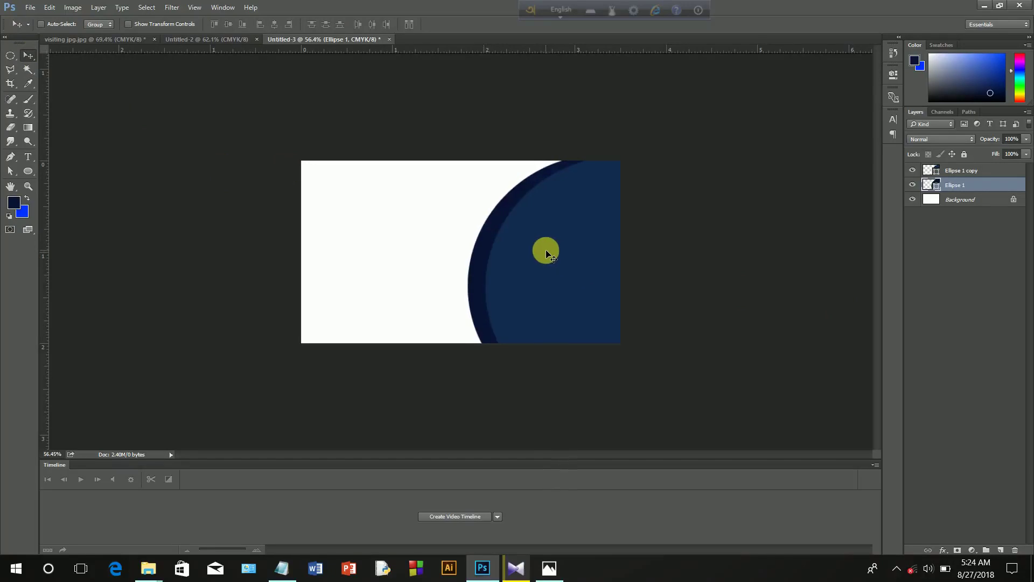
drag(546, 253, 541, 251)
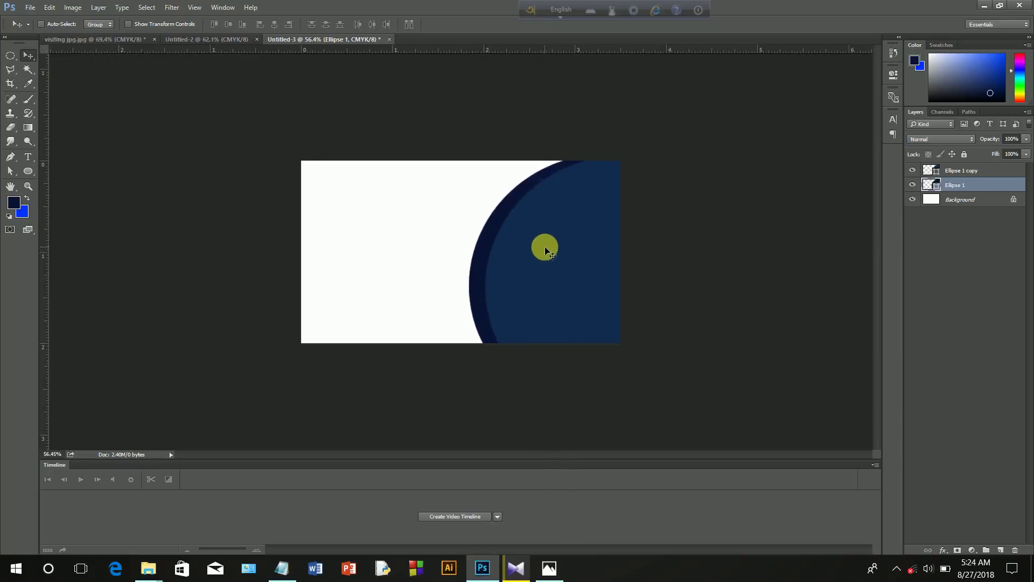
drag(545, 250, 517, 275)
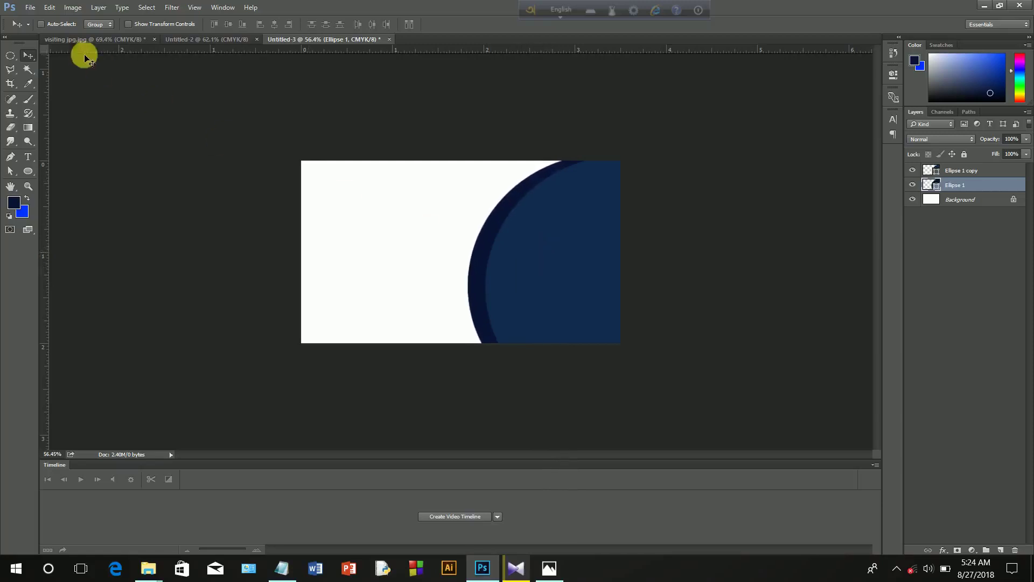
click(88, 39)
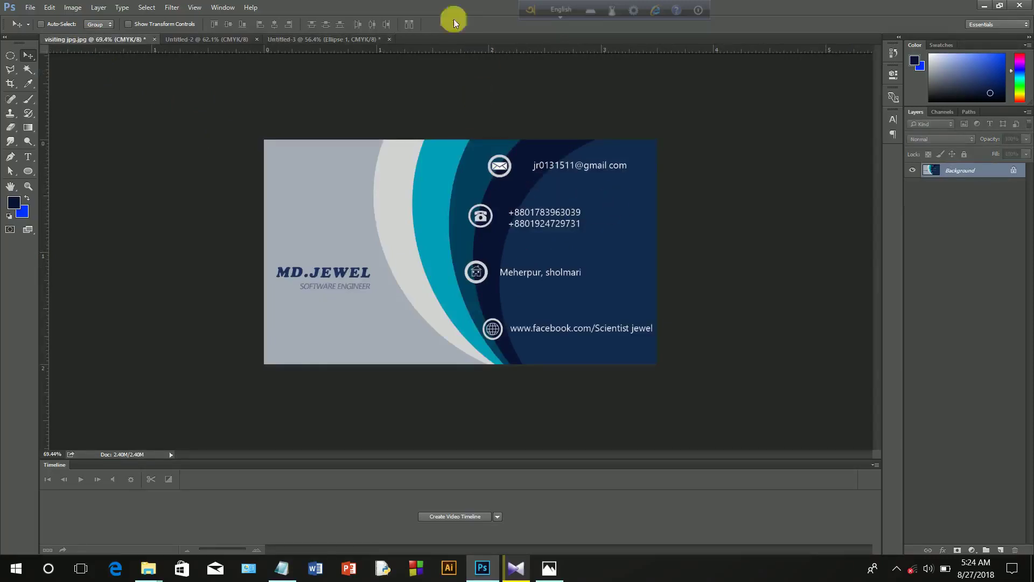
click(329, 39)
Rotate Ellipse 1 about -18° and scale it to roughly 107% × 111%.
key(ctrl+t)
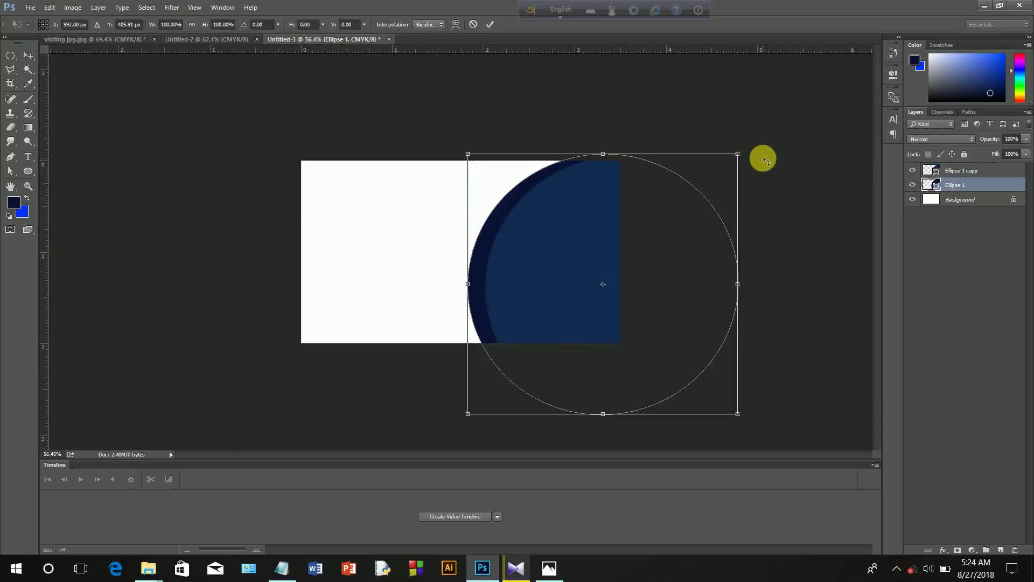
drag(766, 160, 748, 145)
drag(742, 131, 711, 132)
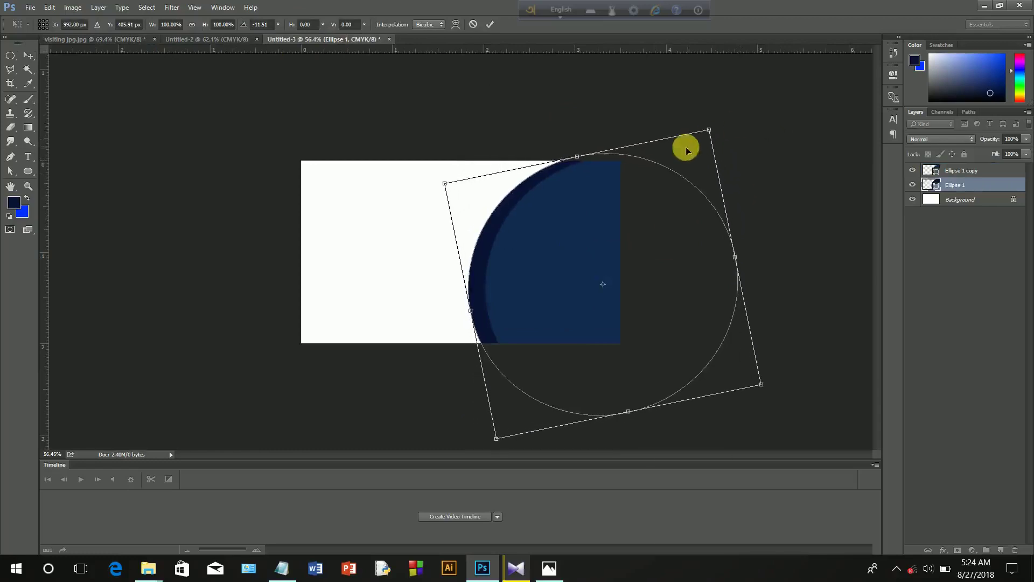
drag(710, 130, 731, 105)
drag(801, 361, 814, 341)
drag(668, 357, 679, 354)
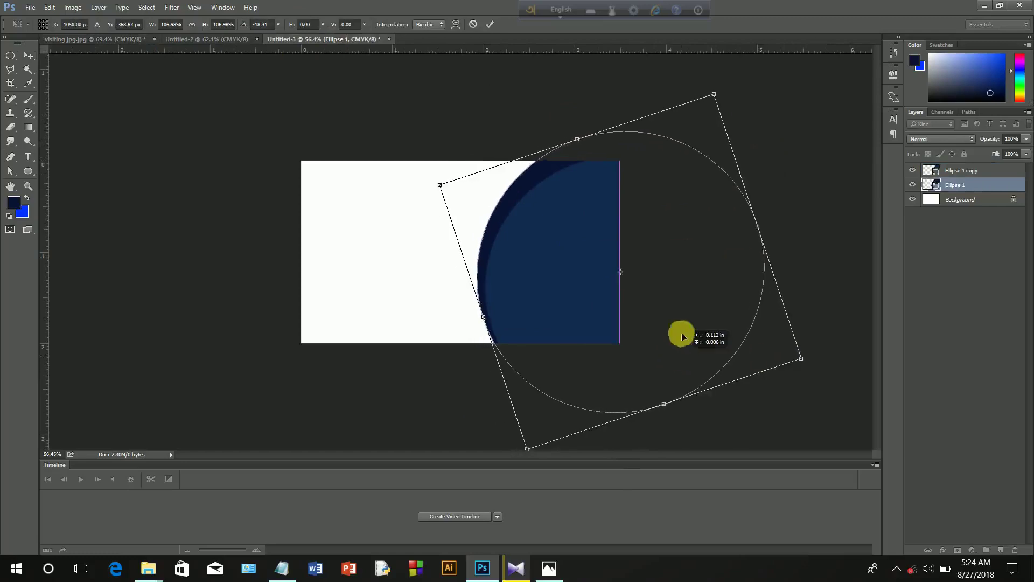
drag(577, 139, 571, 141)
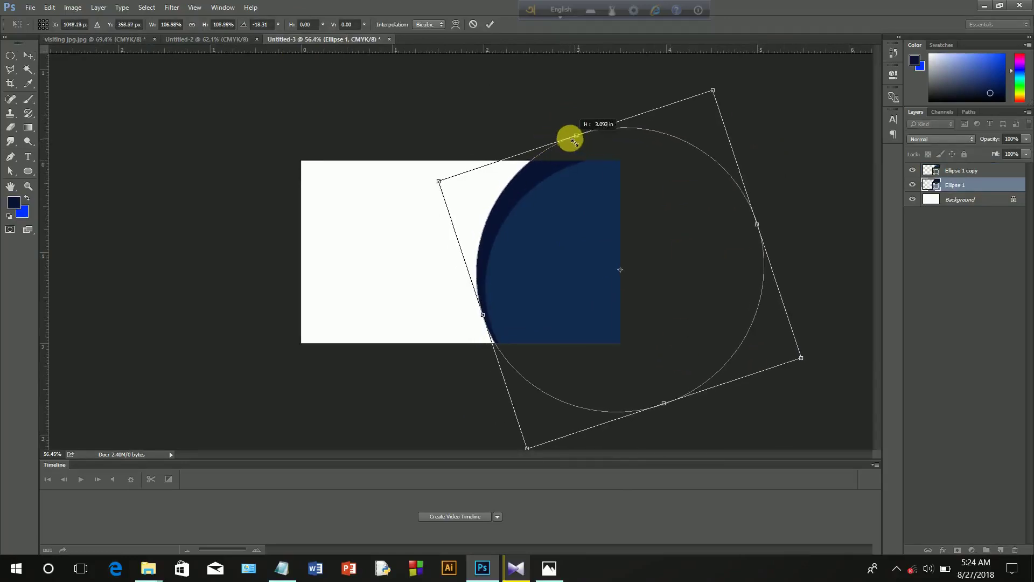
drag(575, 185, 572, 185)
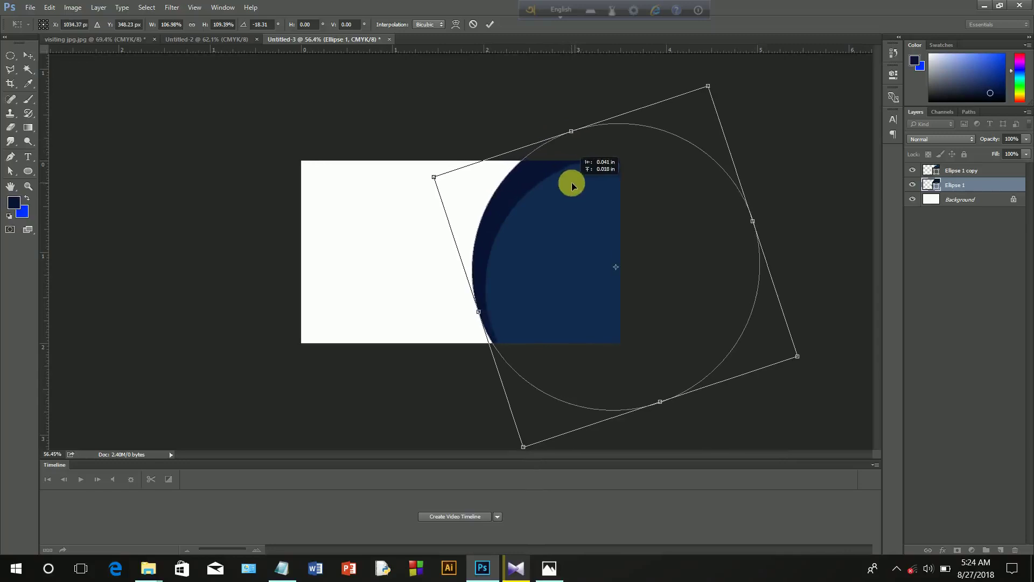
drag(575, 134, 570, 131)
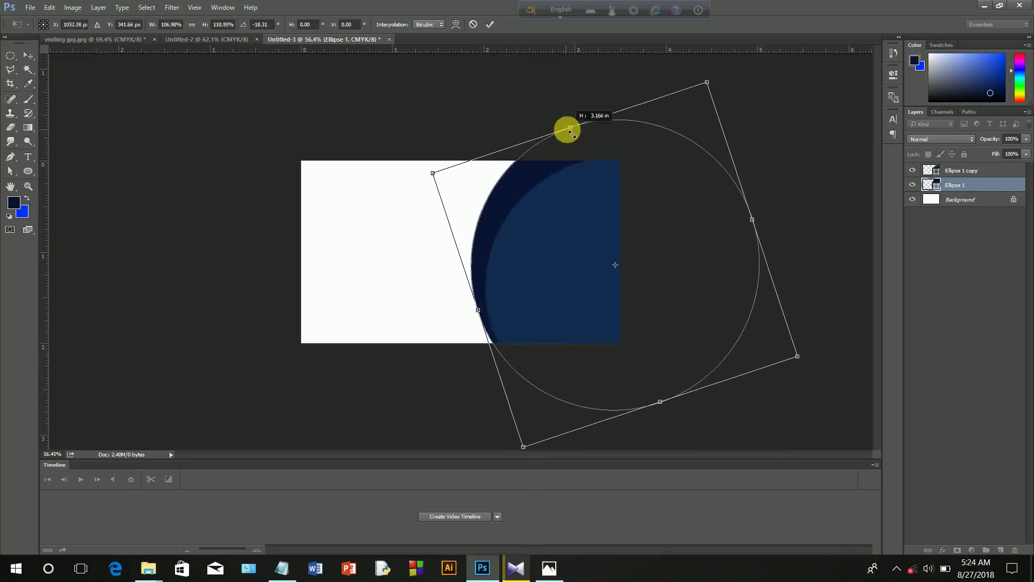
click(490, 24)
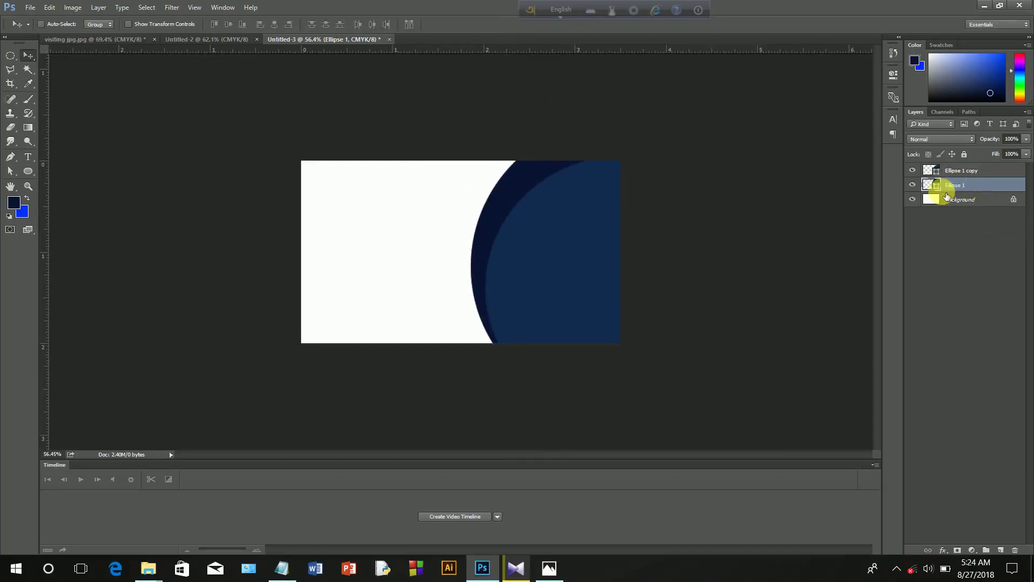
Duplicate Ellipse 1 as Ellipse 1 copy 2 and reselect the original layer.
key(ctrl+j)
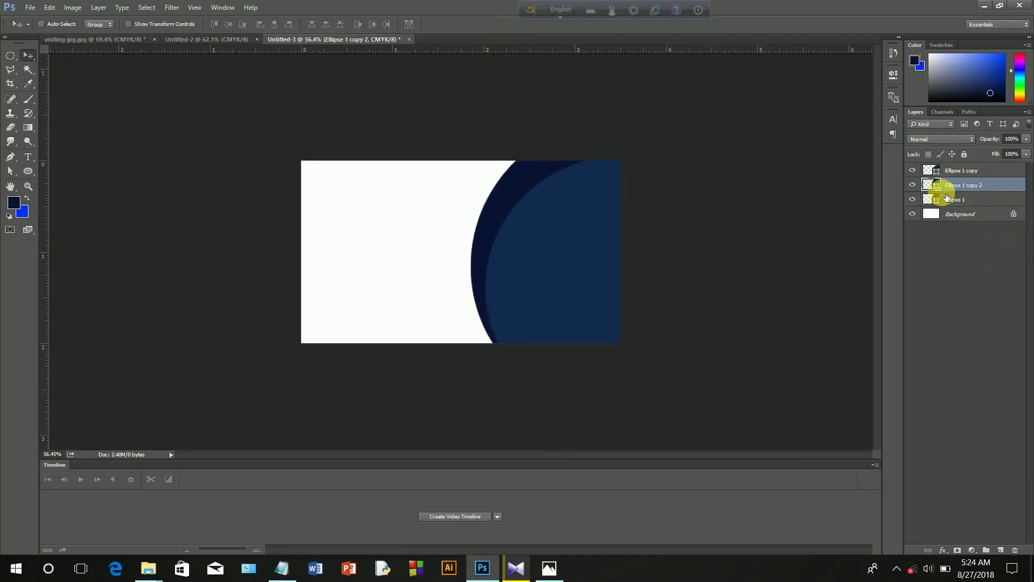
click(945, 200)
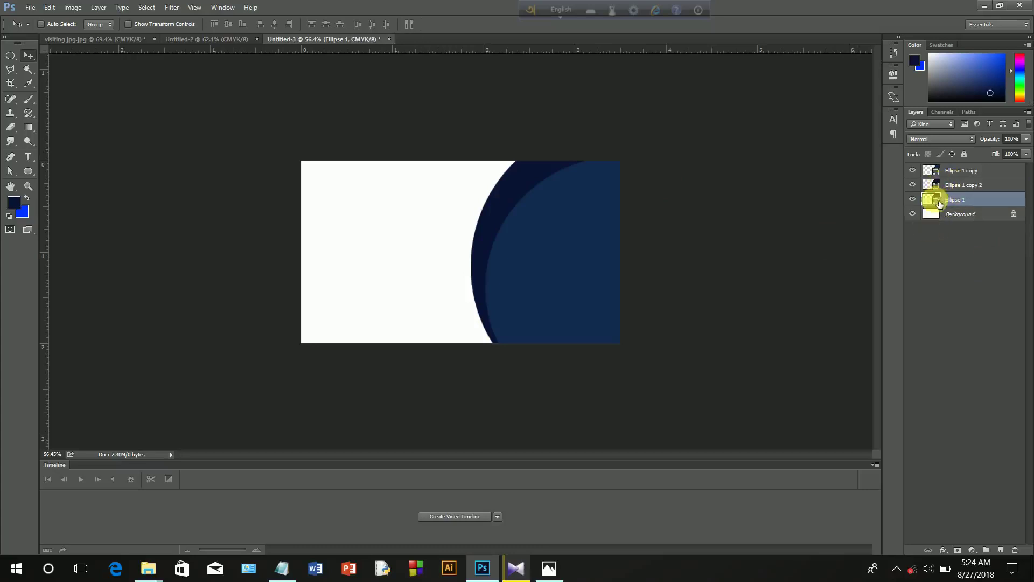
click(96, 43)
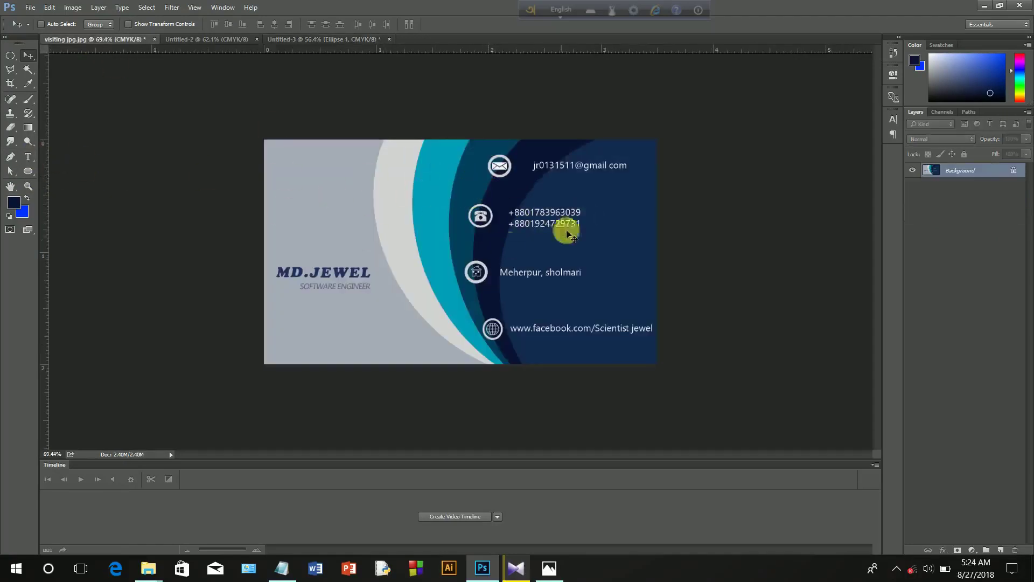
click(347, 42)
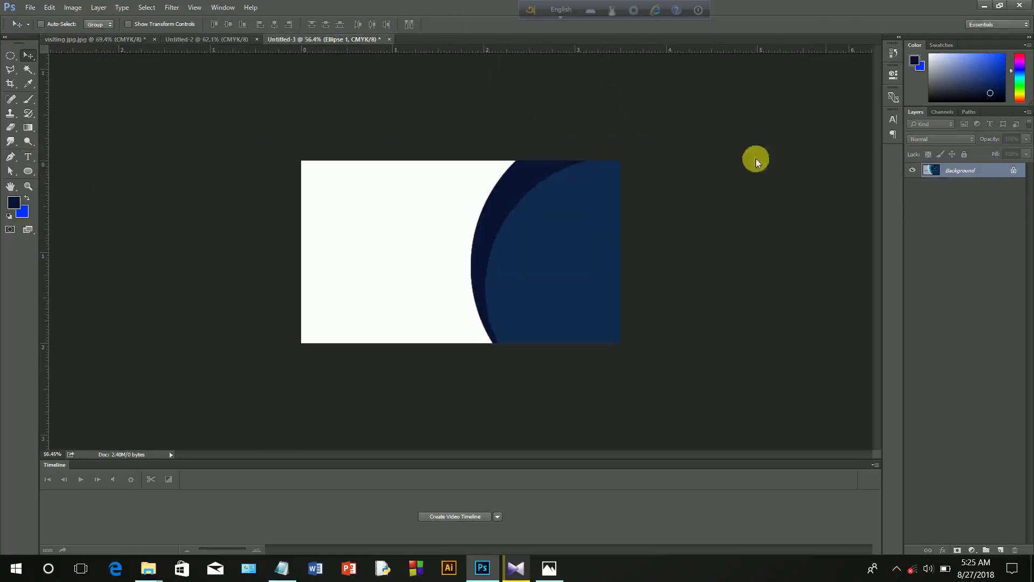
Refill Ellipse 1 with brighter blue #2a459e and nudge it further left.
double_click(940, 203)
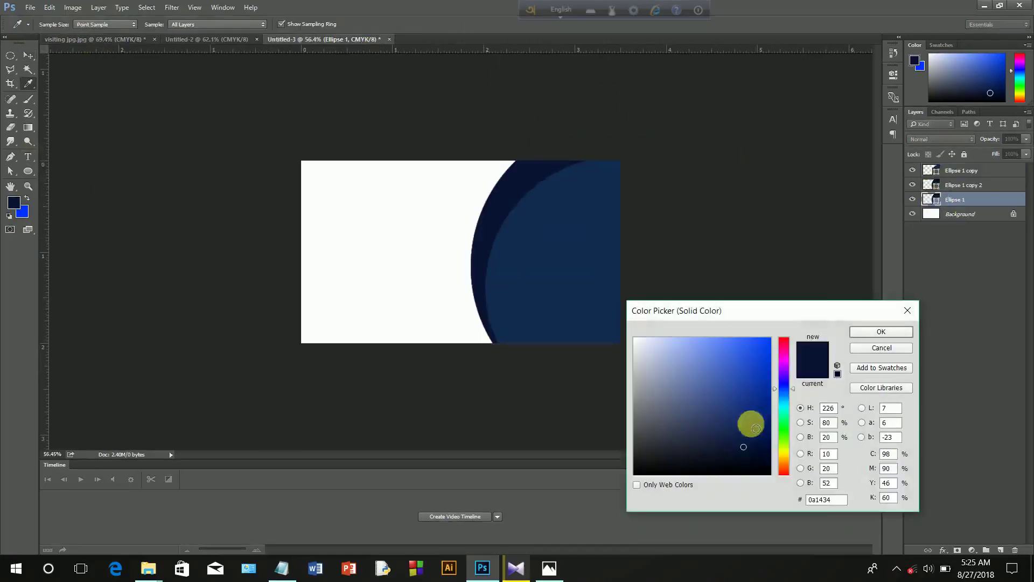
click(741, 399)
drag(741, 399, 736, 387)
click(878, 333)
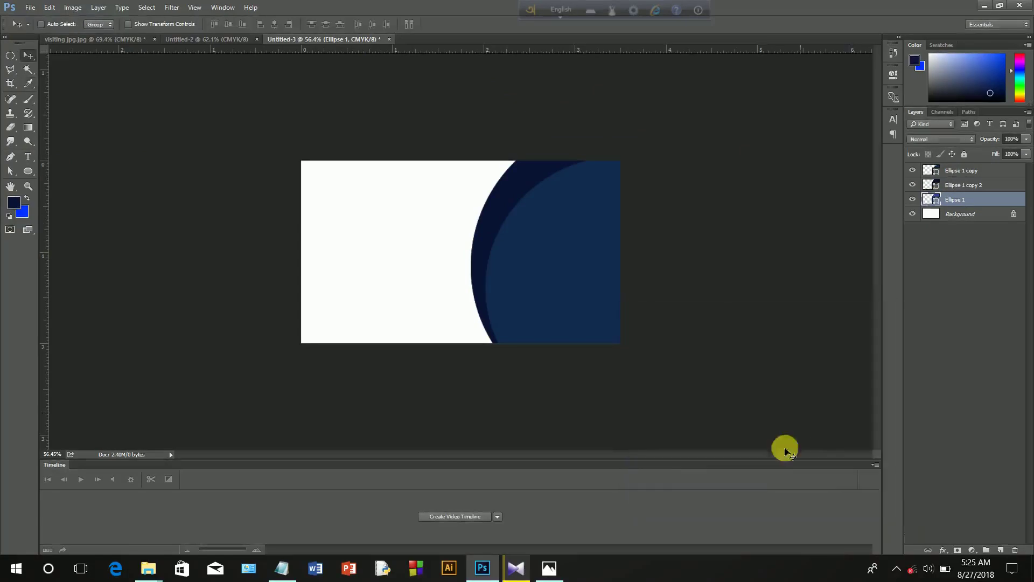
key(shift+Left)
key(shift+Left)
key(shift+Left)
key(shift+Left)
key(shift+Left)
key(shift+Left)
key(shift+Left)
key(shift+Left)
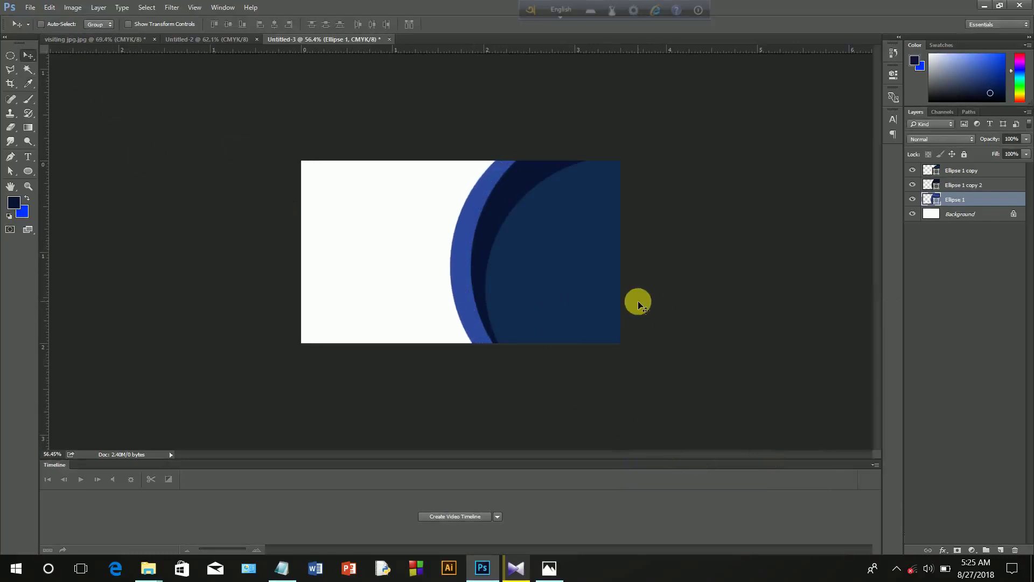
key(shift+Left)
key(shift+Left)
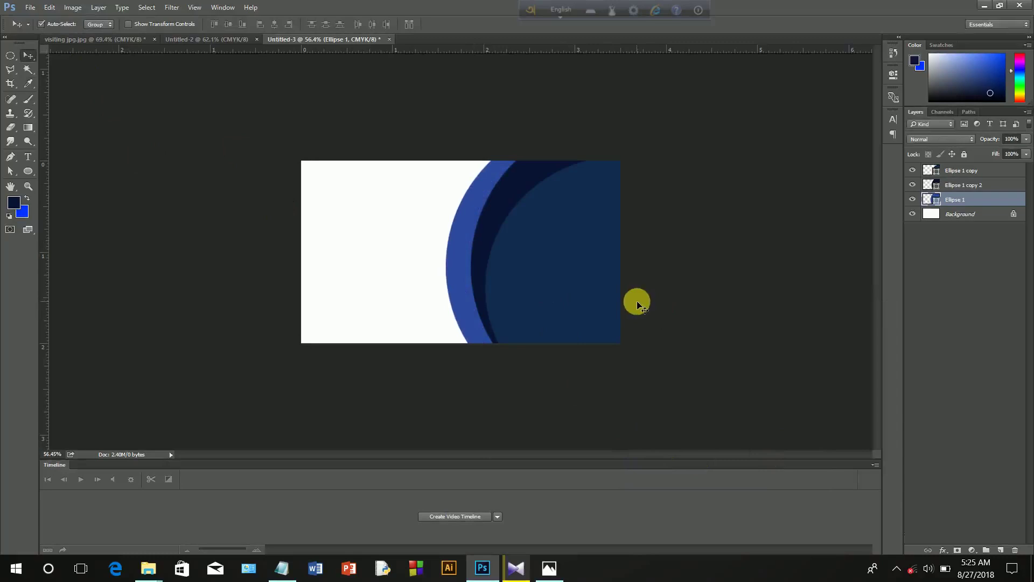
key(ctrl+t)
Rotate the blue ellipse about -35° and stretch it taller into a wider blue band.
drag(785, 113, 645, 79)
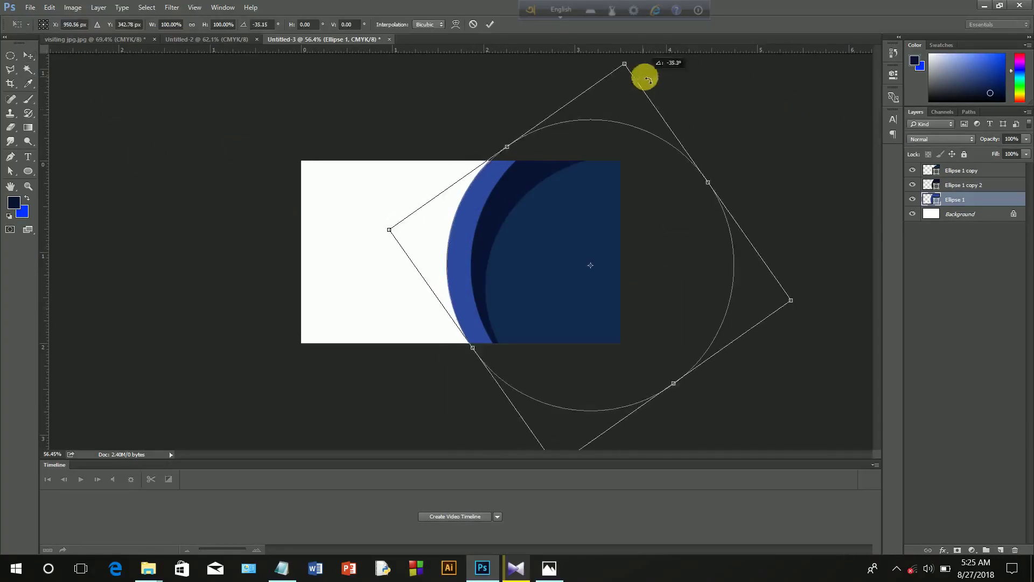
drag(510, 145, 492, 132)
drag(539, 347, 557, 352)
drag(505, 125, 504, 122)
drag(531, 234, 535, 237)
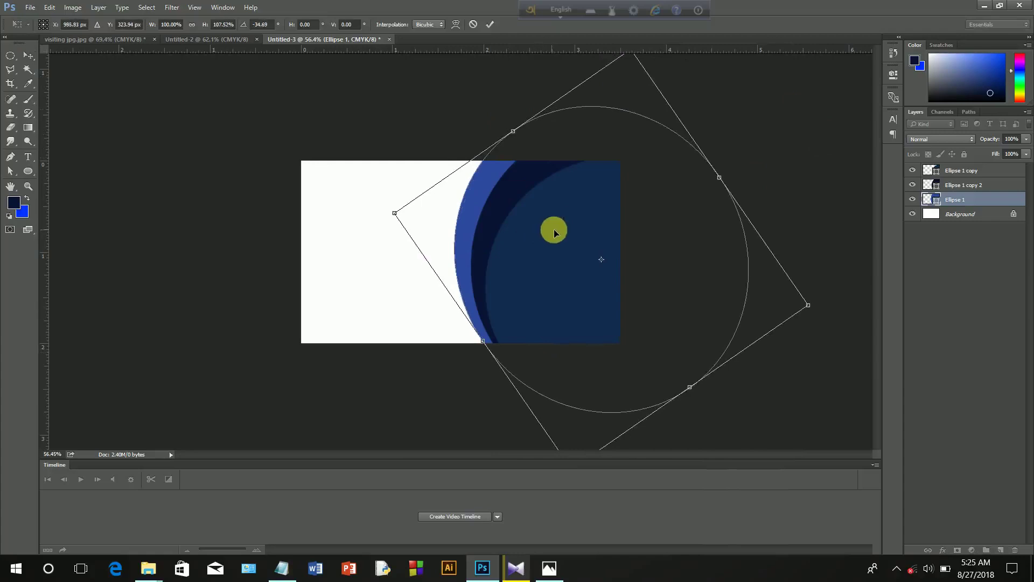
drag(554, 229, 558, 228)
drag(523, 139, 505, 133)
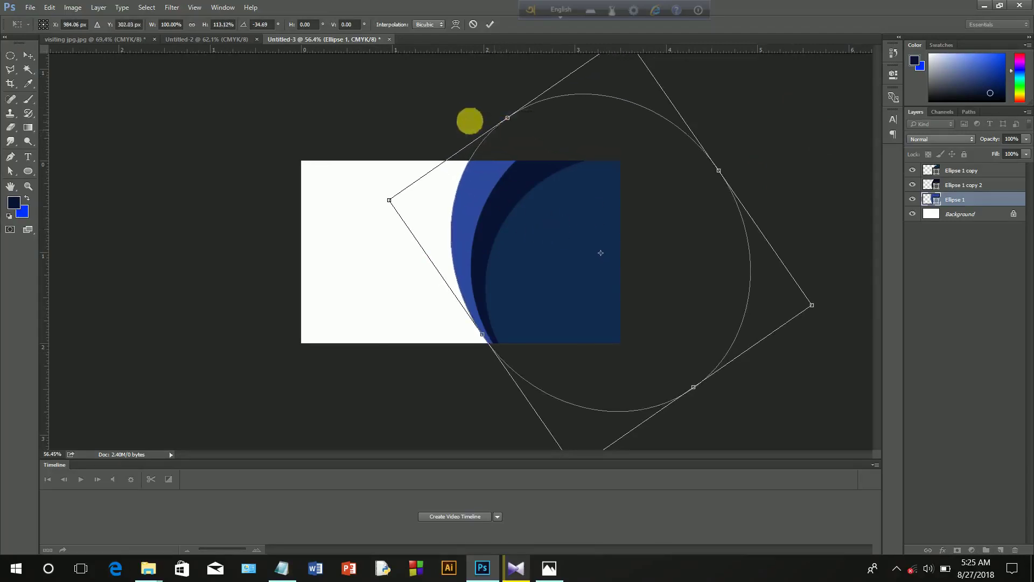
click(490, 25)
scroll(564, 268, down, 3)
scroll(494, 286, up, 2)
click(967, 203)
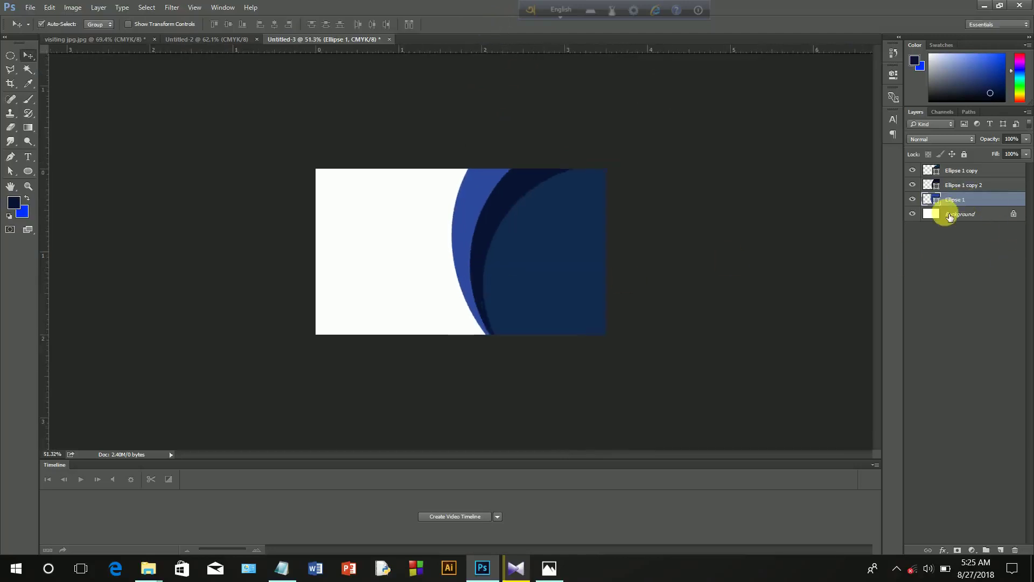
Duplicate Ellipse 1 and sample the teal from the reference card.
key(ctrl+j)
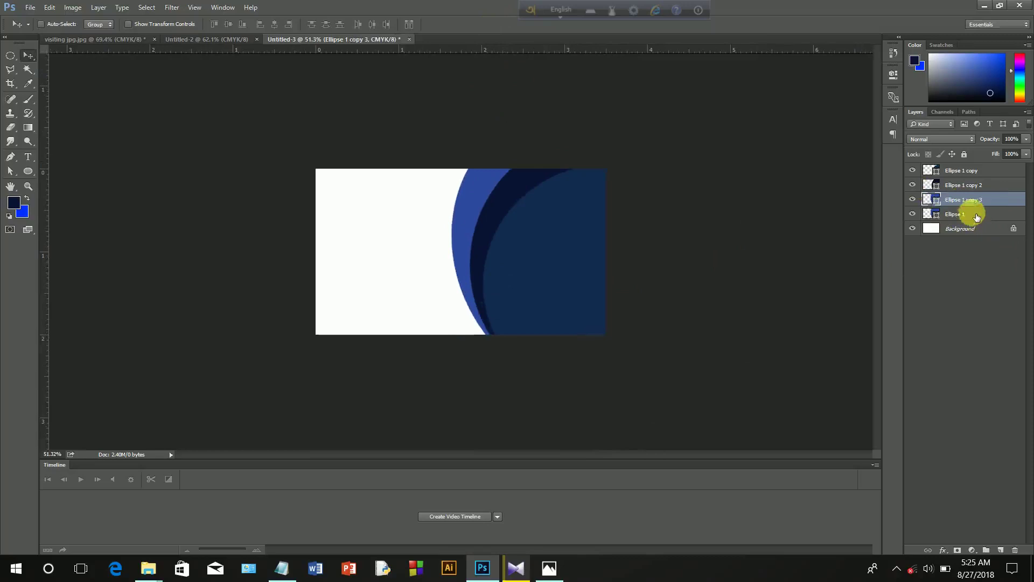
click(976, 216)
click(95, 37)
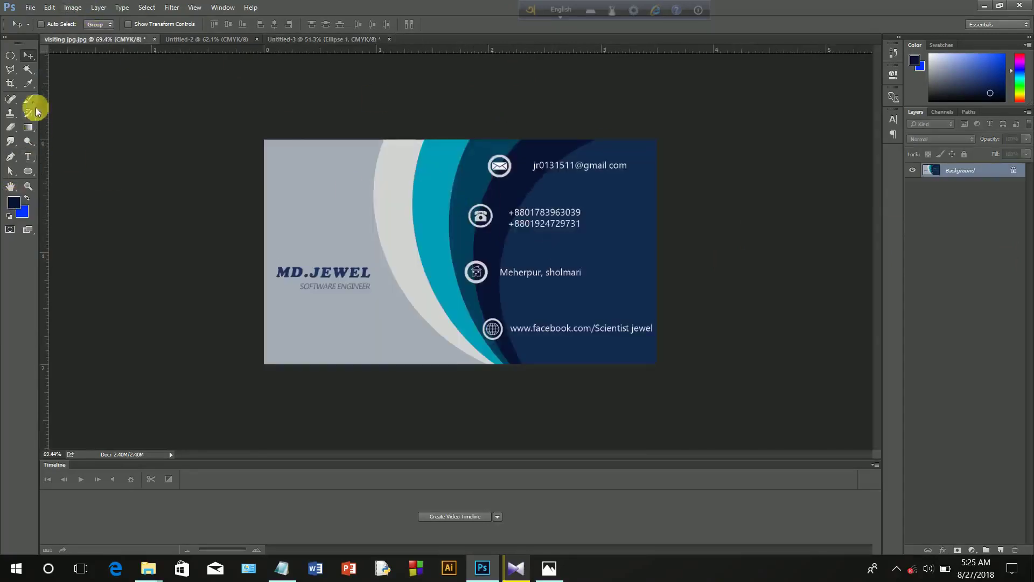
click(28, 85)
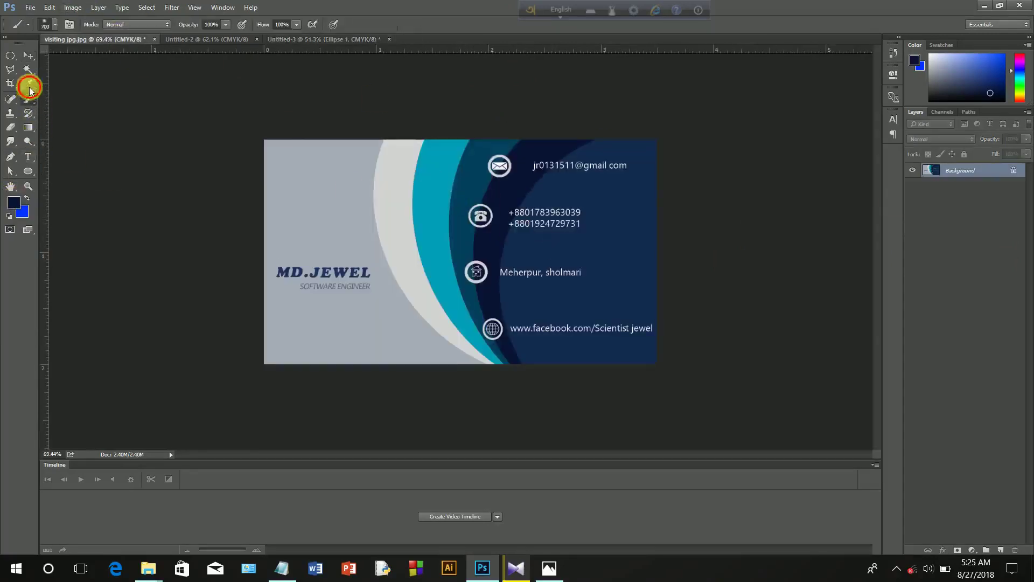
click(438, 197)
Fill Ellipse 1 with teal #029fb8 and nudge it left of the blue arc.
click(341, 39)
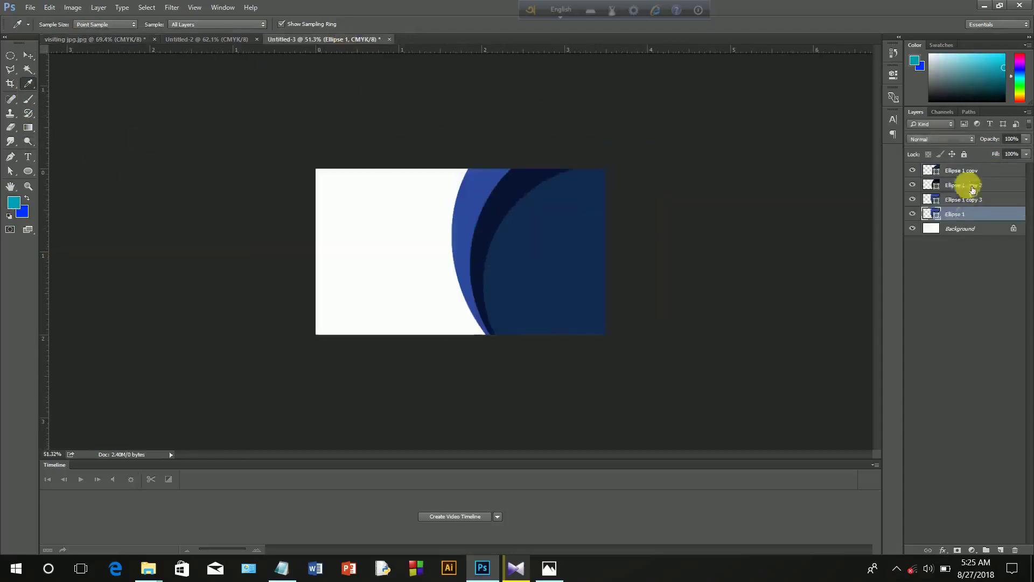
double_click(930, 214)
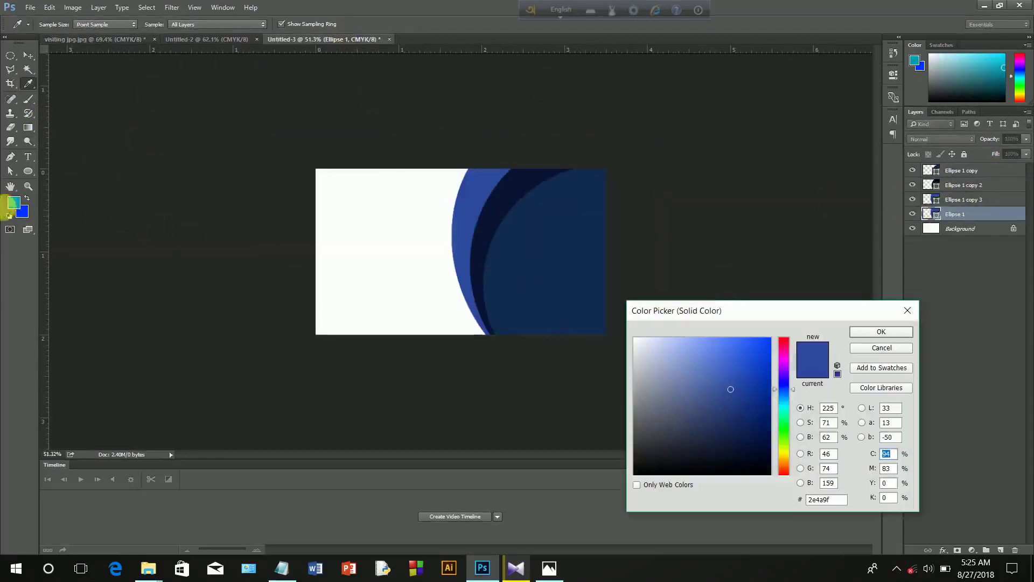
click(15, 203)
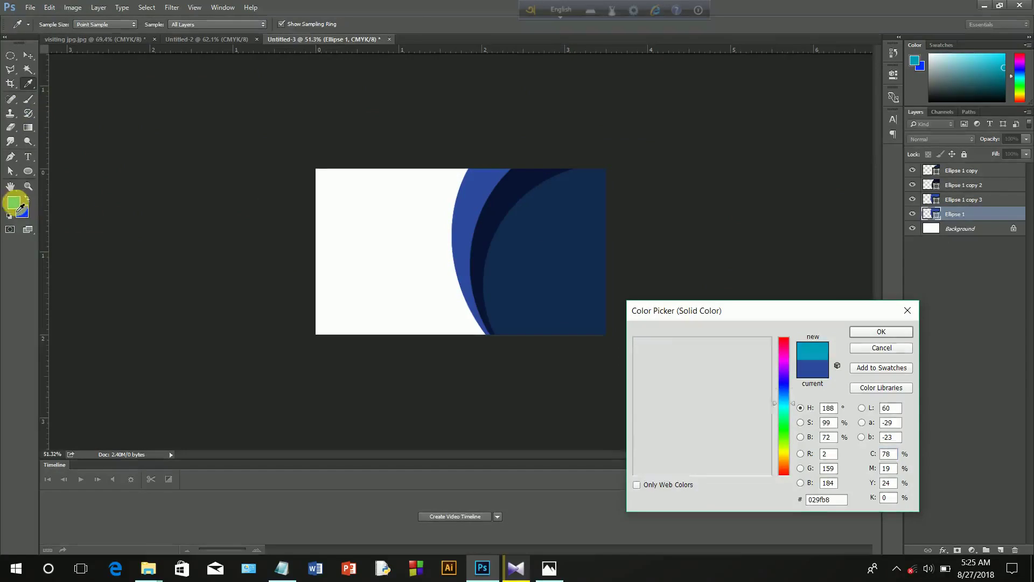
click(880, 332)
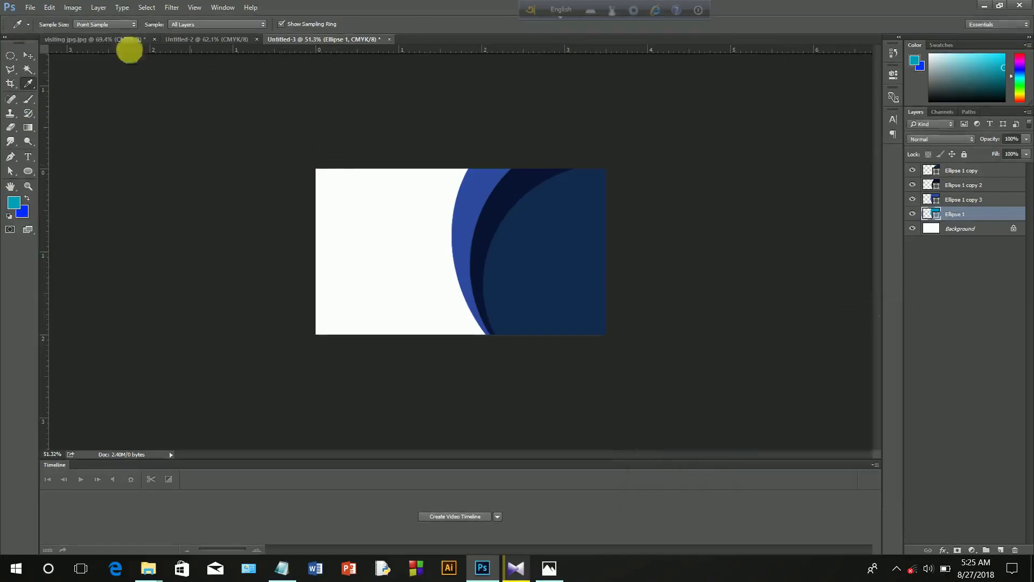
click(27, 56)
key(Left)
key(Left)
key(Left)
key(Left)
key(Left)
key(Left)
key(Left)
key(Left)
key(Left)
key(Left)
key(Left)
key(Left)
key(Left)
key(Left)
key(Left)
key(Left)
key(Left)
key(Left)
key(Left)
key(Left)
key(Left)
key(Left)
key(Left)
key(Left)
key(Left)
key(Left)
key(Left)
key(Left)
key(Left)
key(Left)
key(ctrl+t)
Rotate the teal ellipse about -25°, nudge it into place, stretch its top taller, then duplicate it.
drag(718, 400, 793, 321)
drag(522, 266, 532, 270)
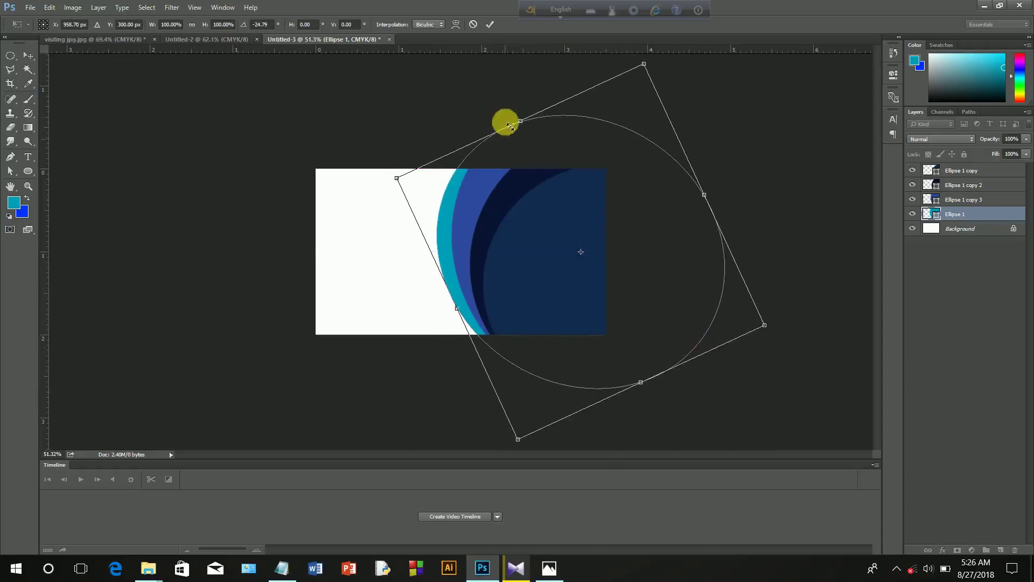
drag(521, 120, 488, 108)
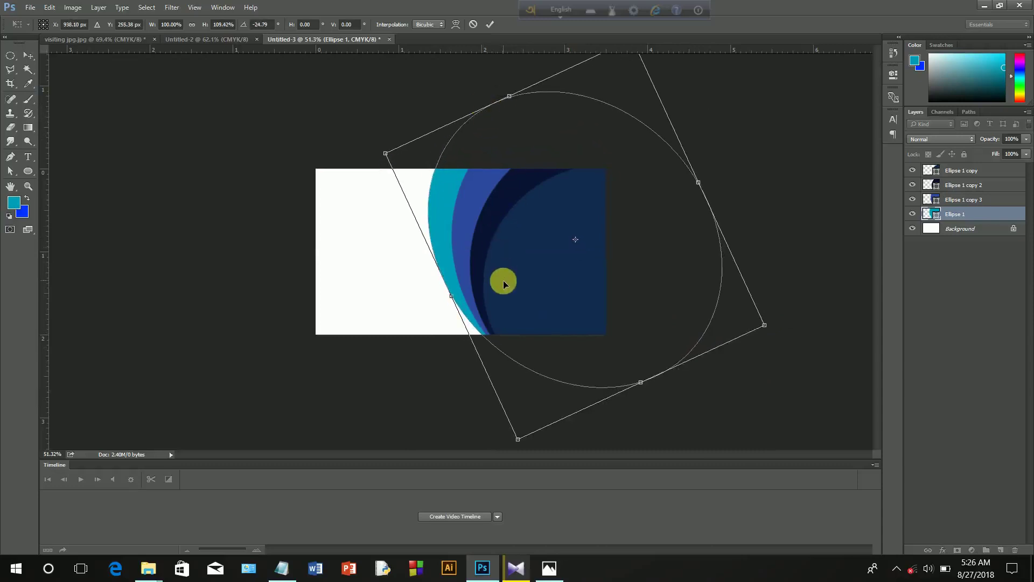
drag(504, 284, 504, 286)
drag(510, 103, 502, 101)
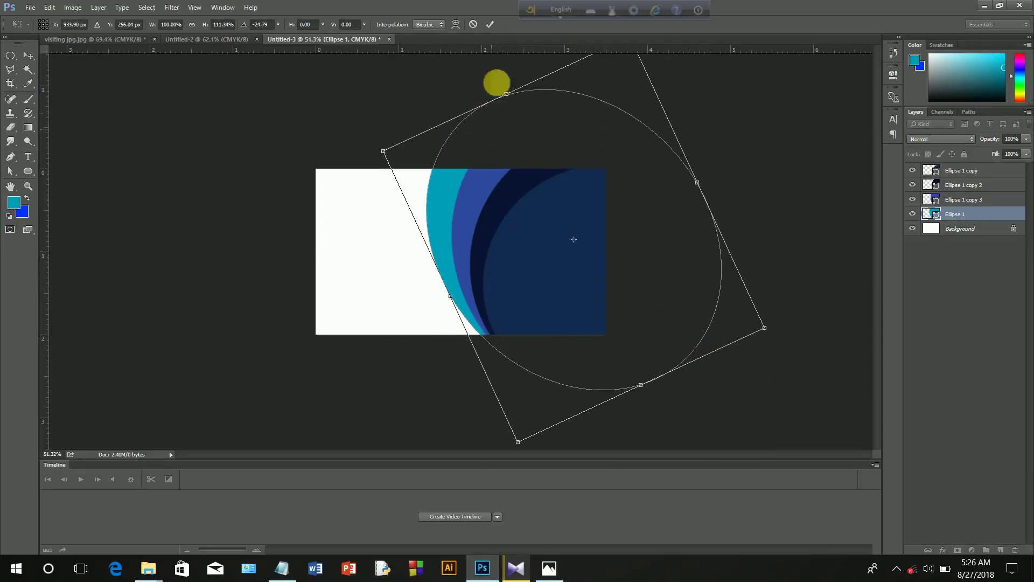
click(490, 24)
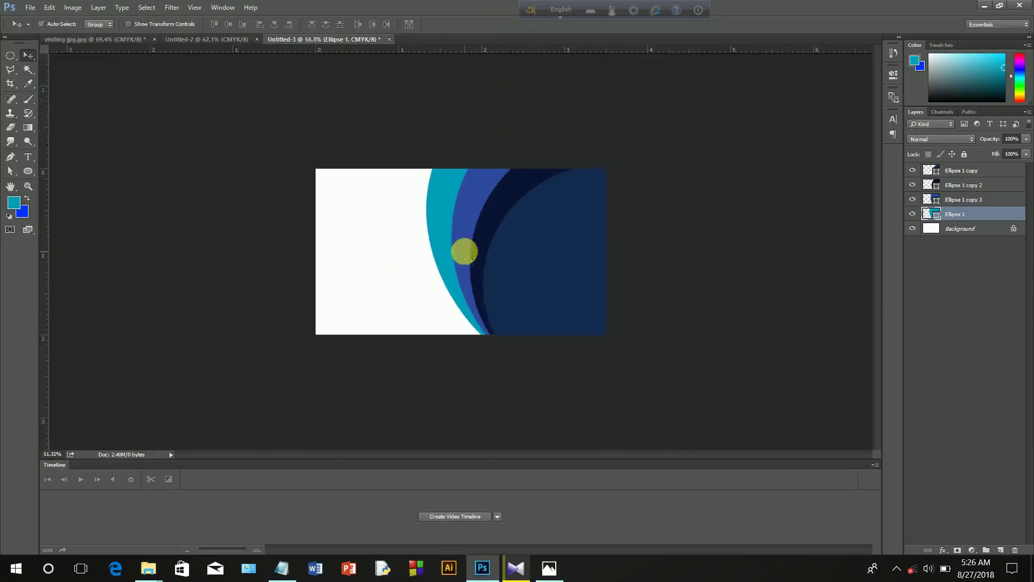
scroll(452, 248, up, 1)
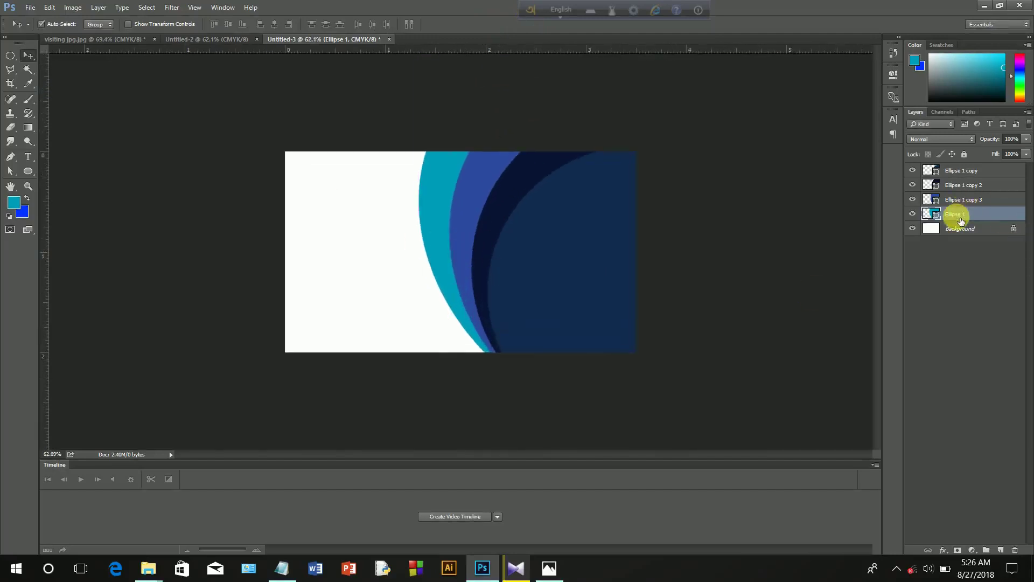
key(ctrl+j)
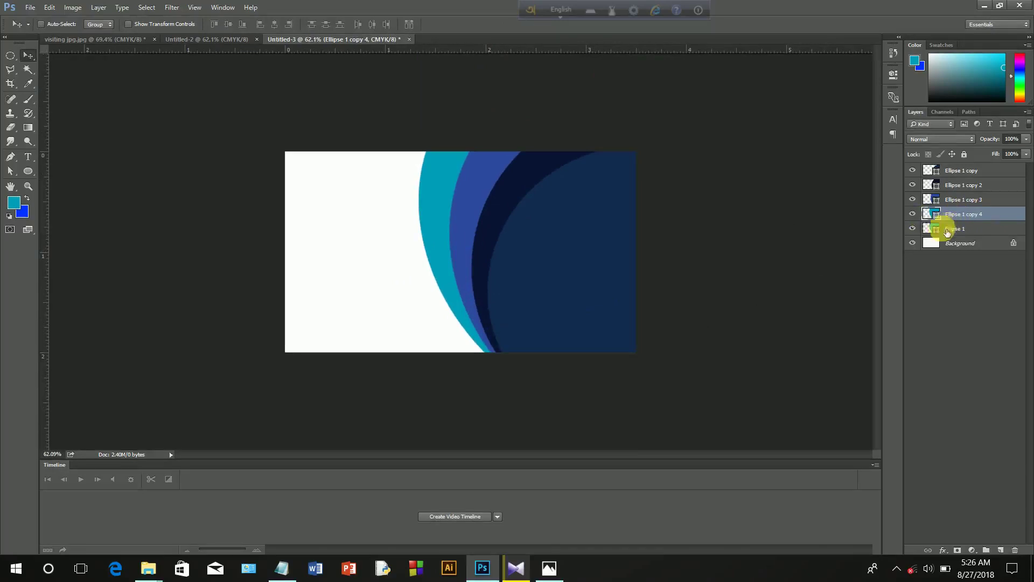
Recolour the Ellipse 1 copy to a muted gray and move it left.
double_click(938, 230)
mouse_move(684, 406)
mouse_down()
mouse_move(652, 413)
mouse_move(672, 397)
mouse_up()
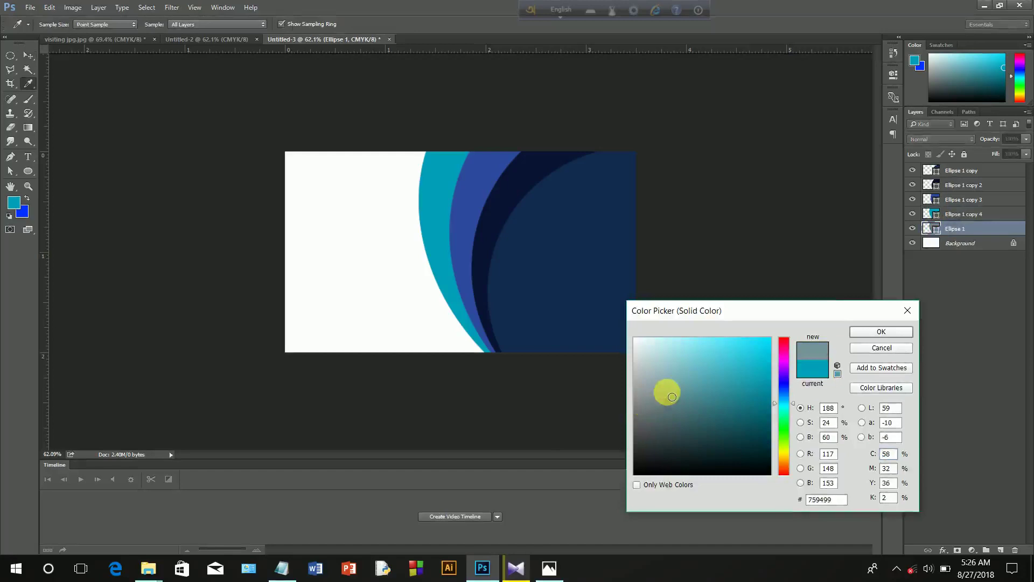
click(882, 332)
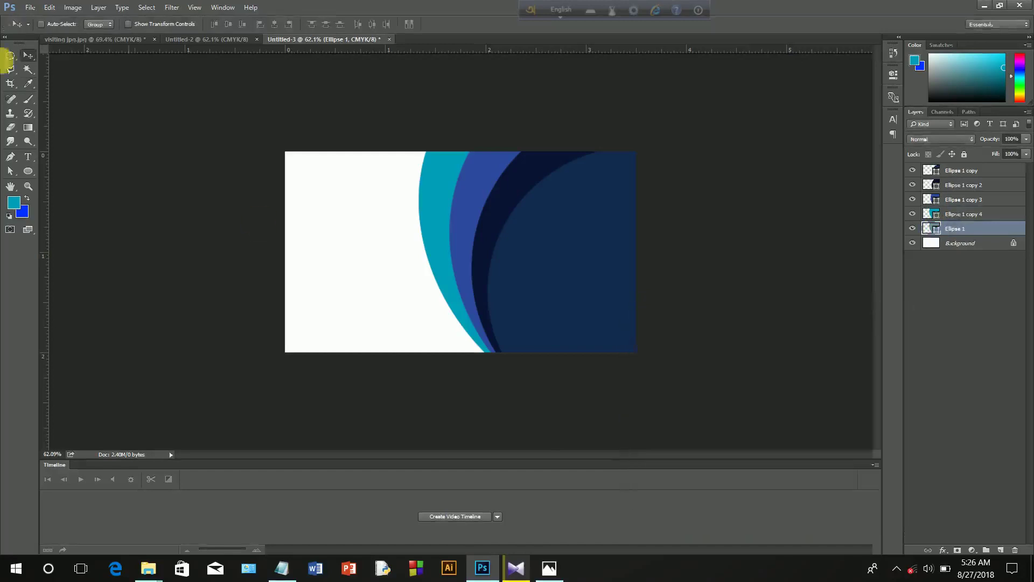
drag(515, 353, 481, 293)
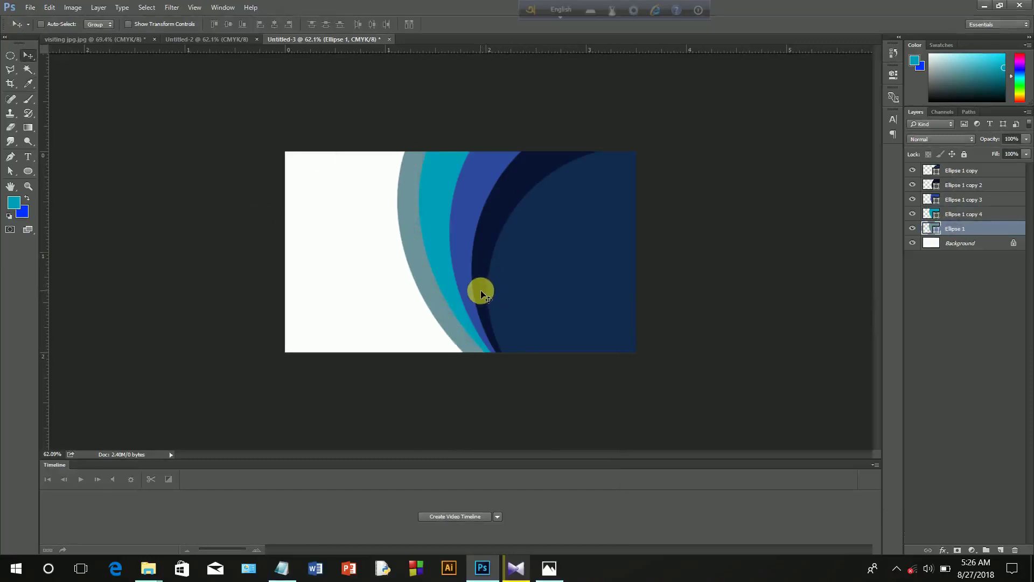
Rotate the gray ellipse about -15° and shorten its height slightly.
key(ctrl+t)
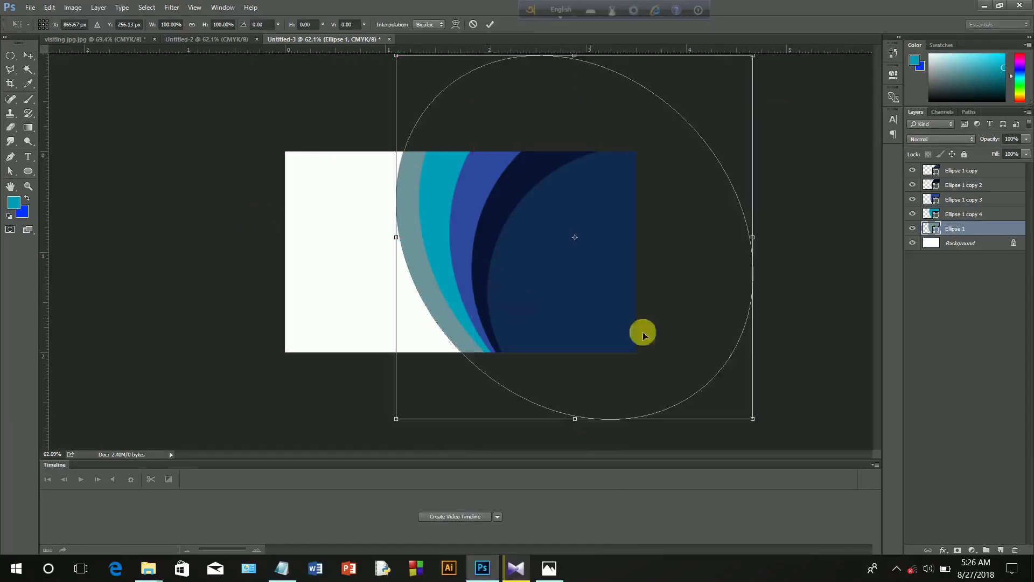
mouse_move(758, 425)
mouse_down()
mouse_move(785, 409)
mouse_move(803, 377)
mouse_up()
drag(622, 354, 641, 351)
mouse_move(537, 66)
mouse_down()
mouse_move(513, 55)
mouse_move(521, 65)
mouse_up()
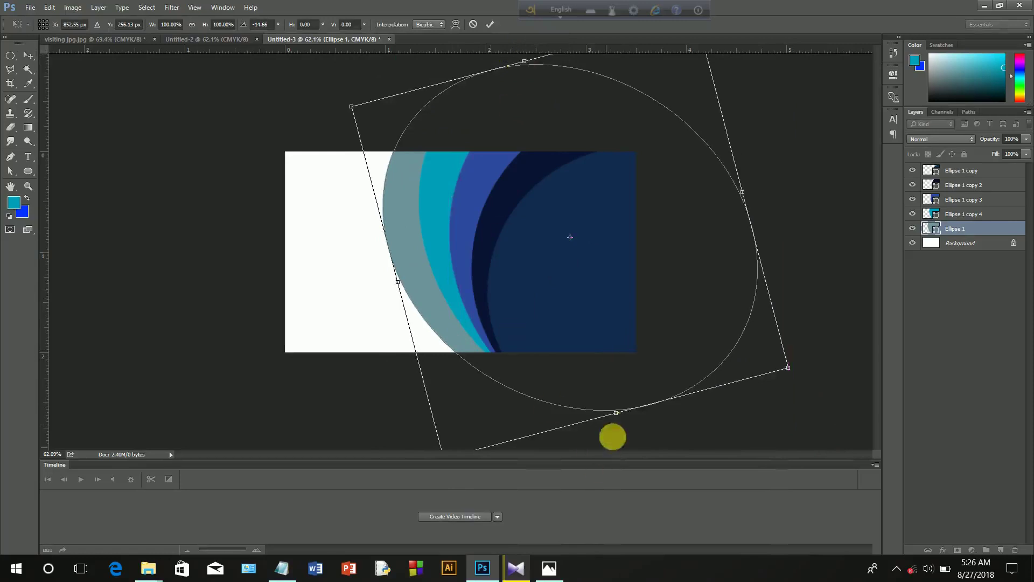
drag(620, 414, 635, 390)
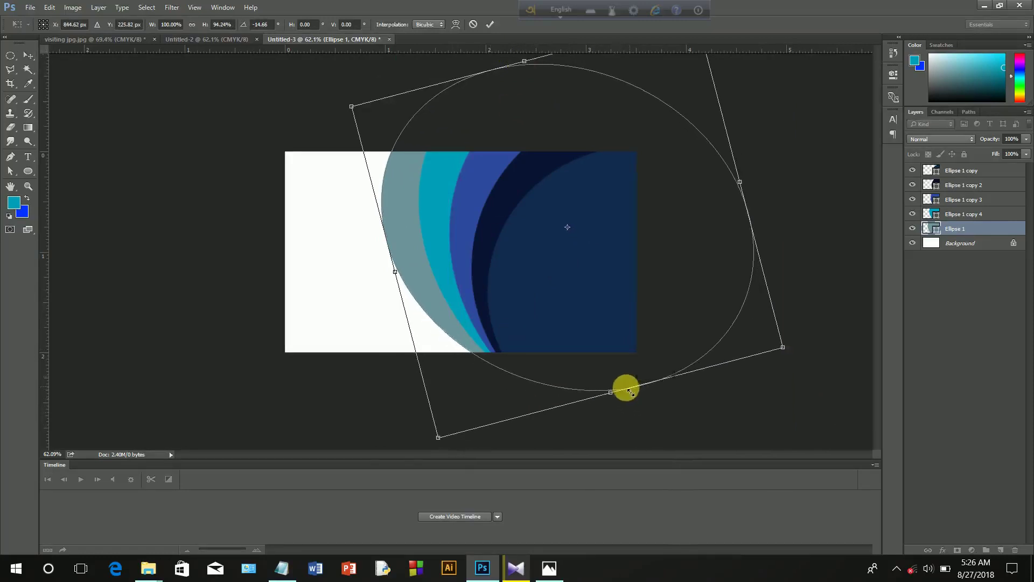
click(490, 24)
click(493, 251)
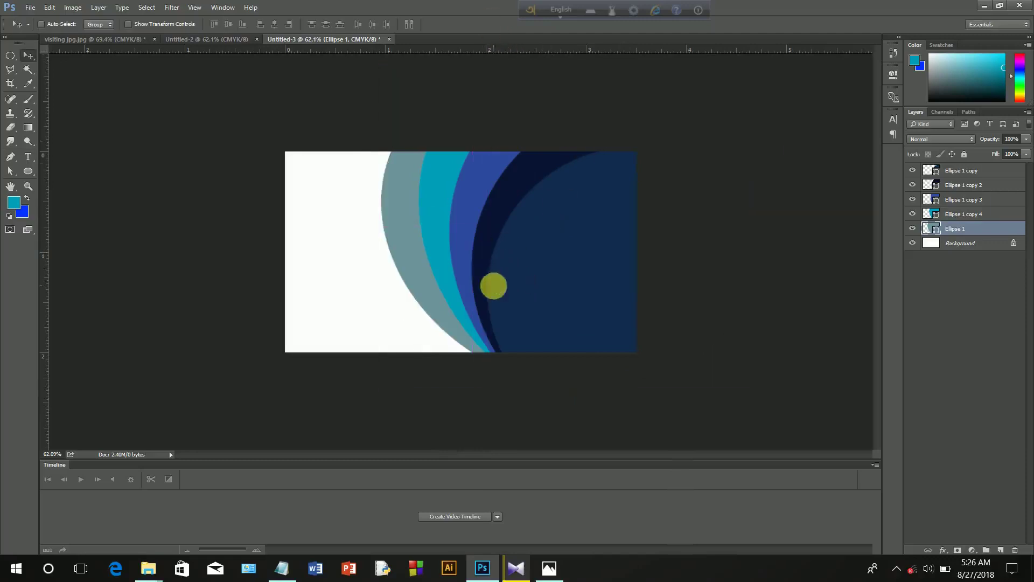
scroll(494, 286, down, 3)
scroll(516, 308, up, 2)
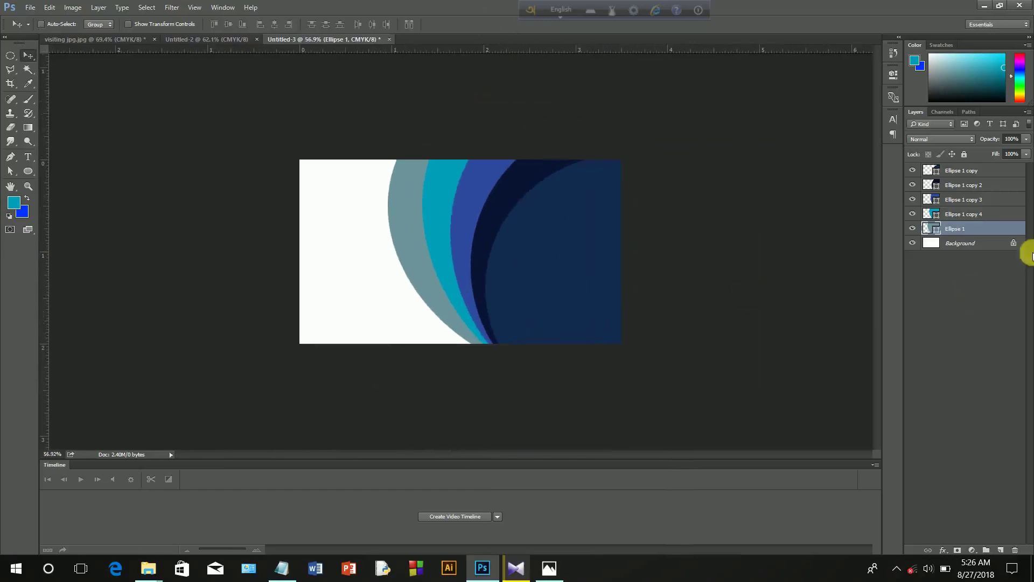
Select all five ellipse layers and shift the arcs right together into final position.
shift+click(983, 199)
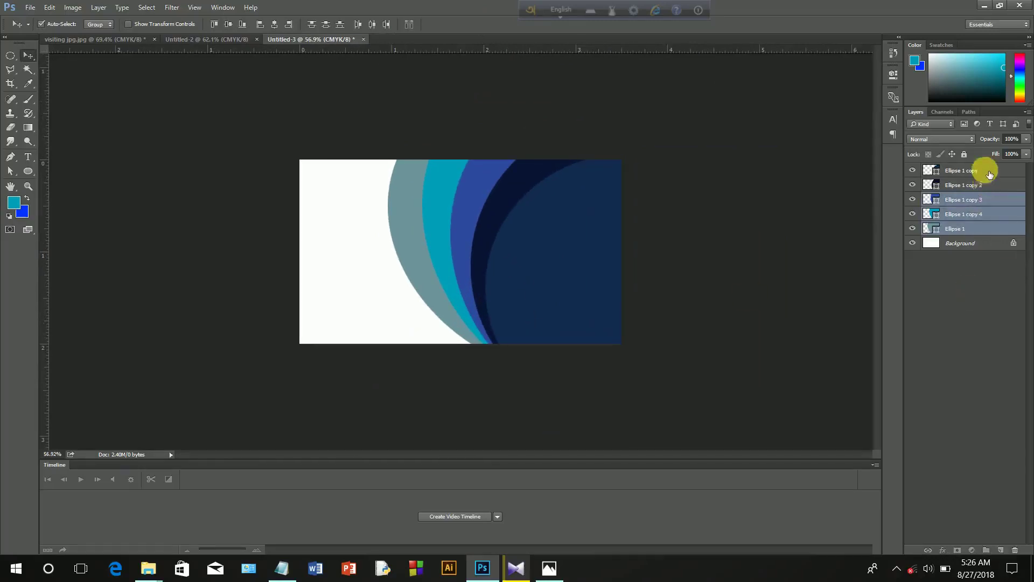
shift+click(991, 175)
click(570, 281)
key(ctrl+t)
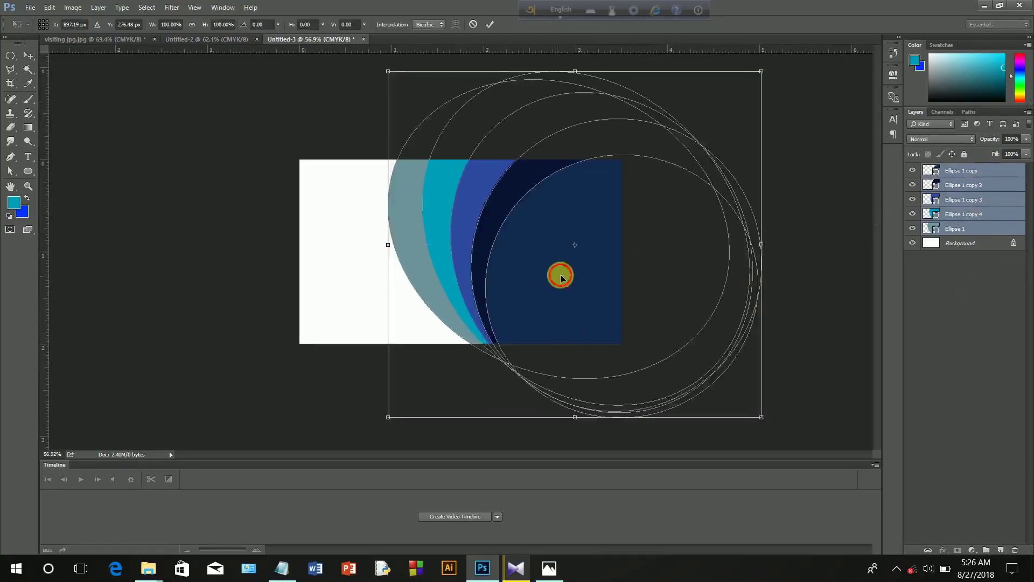
drag(561, 278, 585, 276)
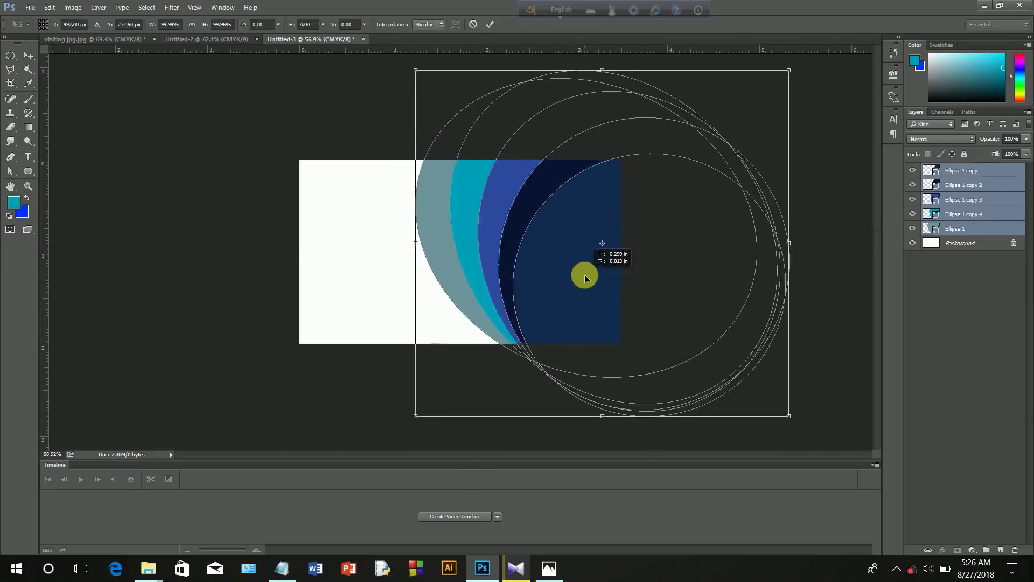
drag(585, 277, 585, 276)
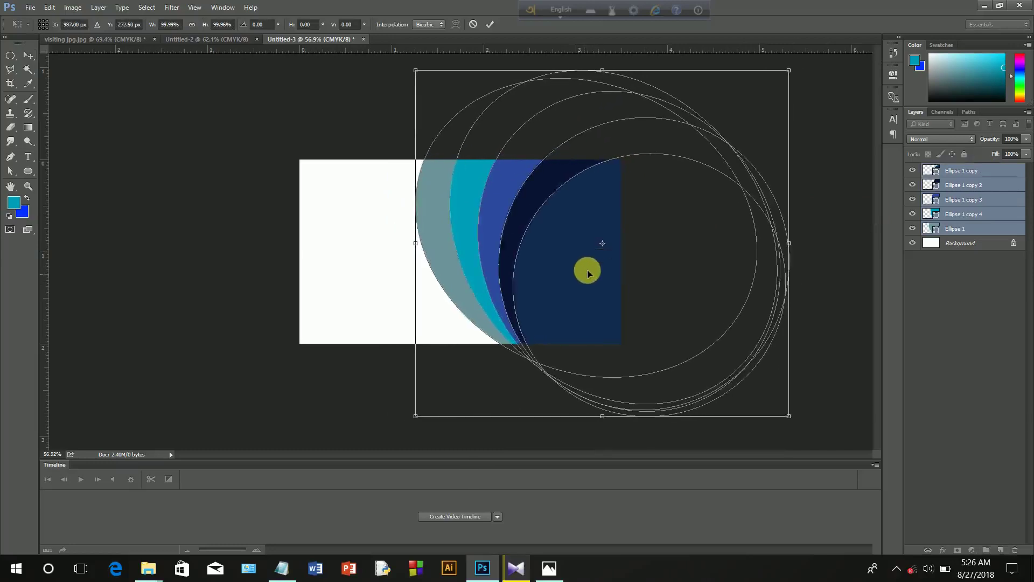
click(490, 21)
Compare the card with the visiting jpg.jpg reference, then return to Untitled-3.
scroll(446, 210, down, 1)
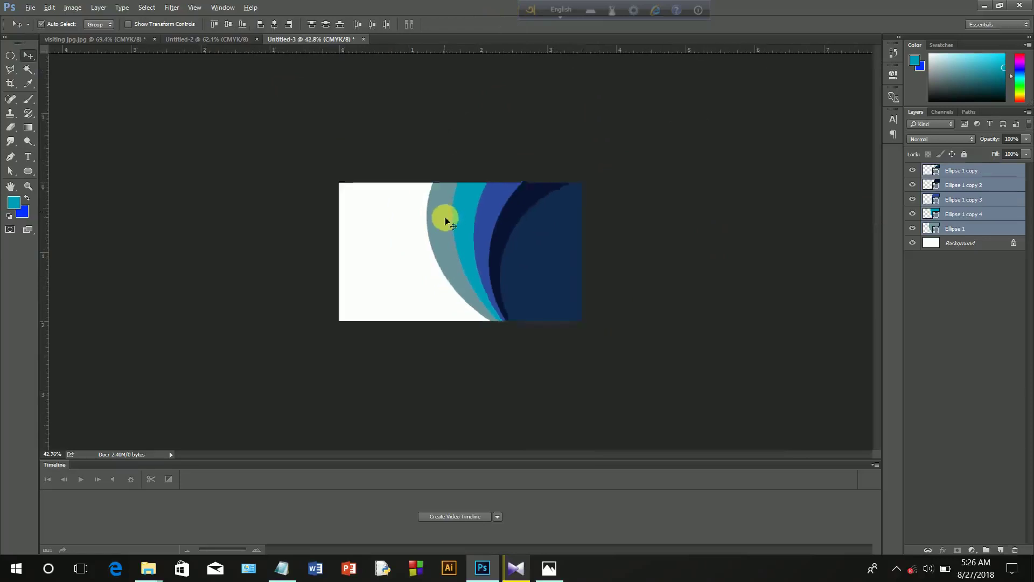
scroll(452, 253, up, 2)
scroll(460, 291, up, 1)
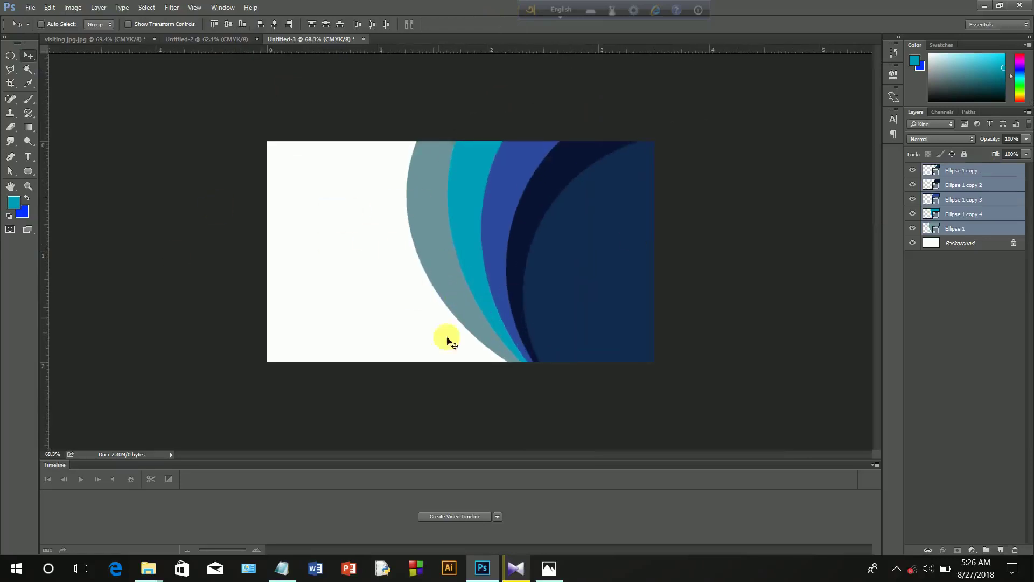
click(98, 41)
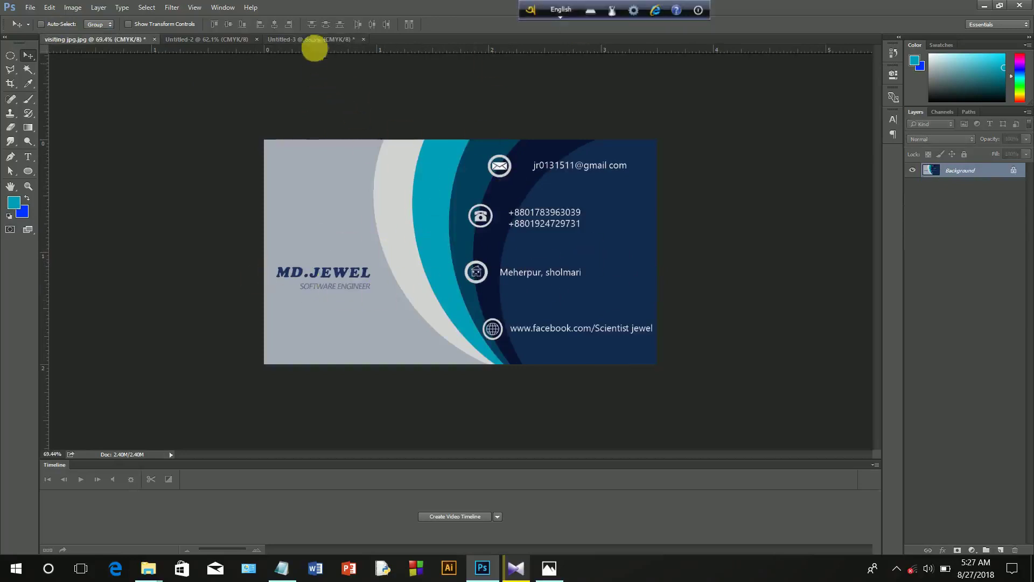
click(316, 40)
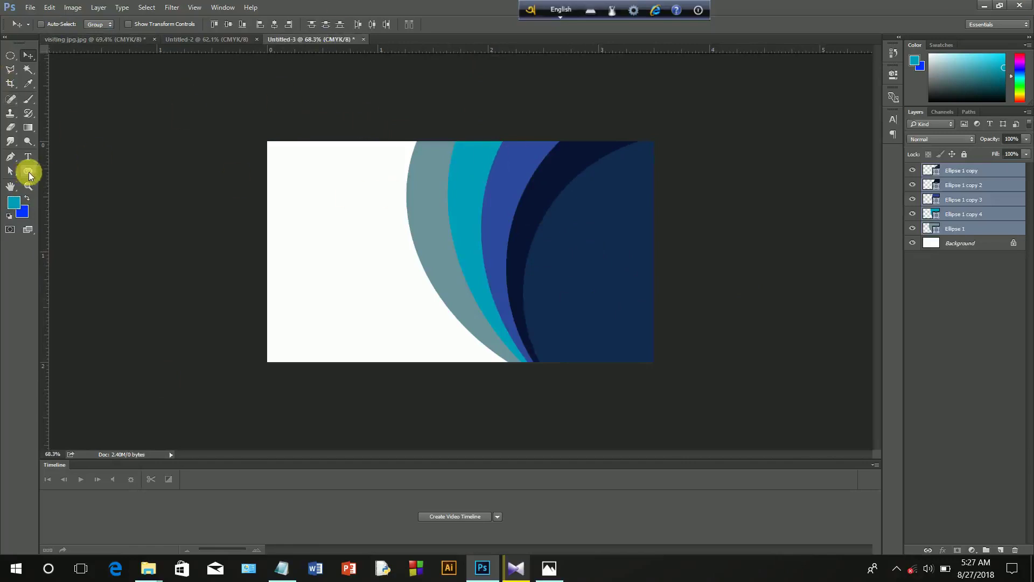
Switch to the Custom Shape Tool and group the five ellipse layers as Group 1.
click(29, 174)
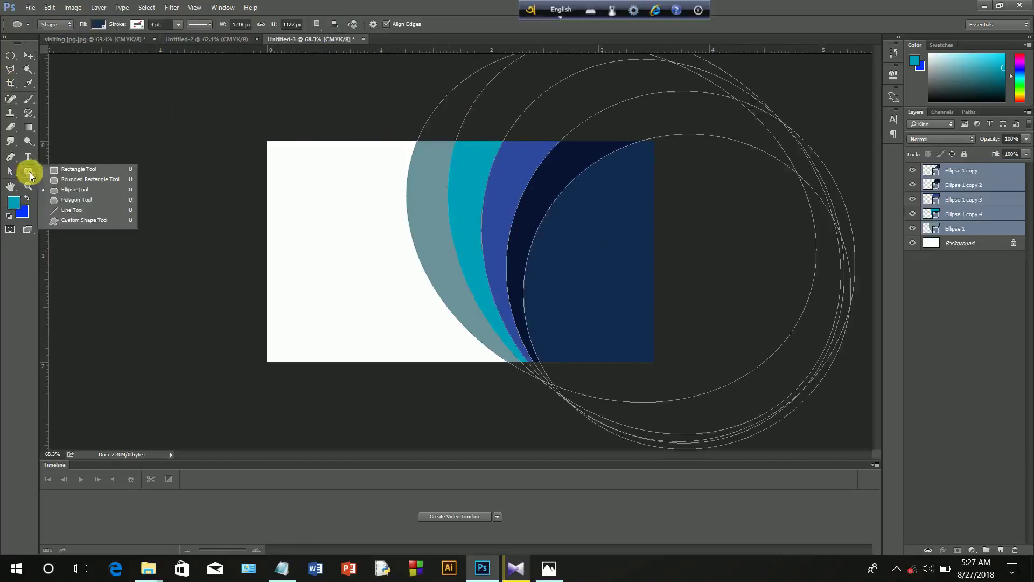
click(70, 221)
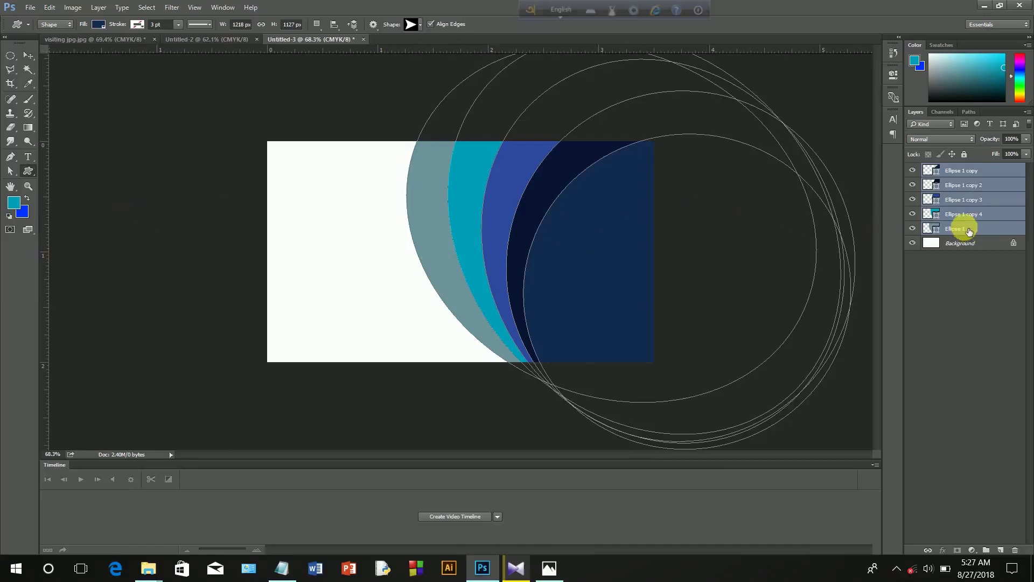
key(ctrl+g)
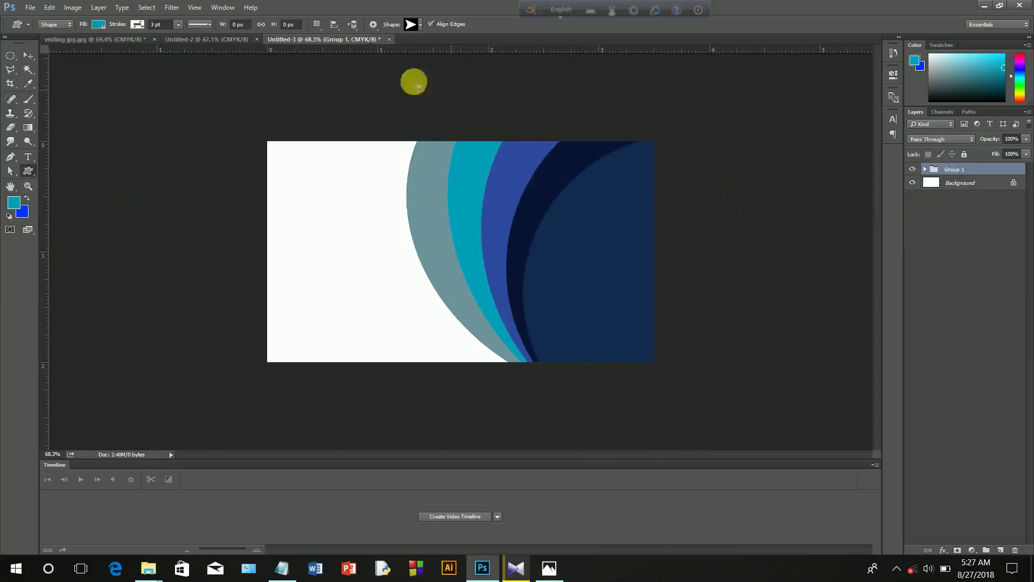
click(421, 25)
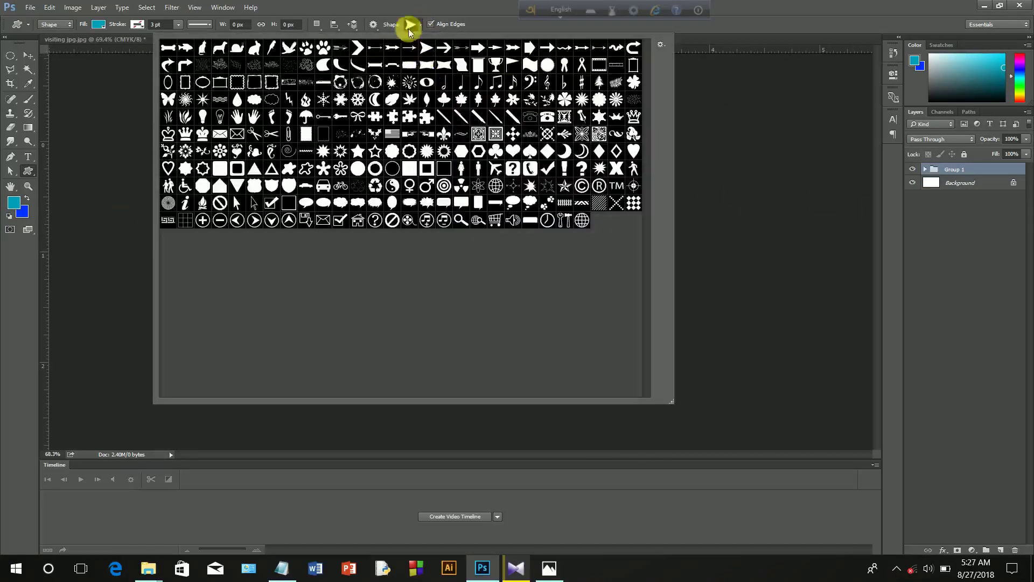
Draw an envelope custom shape near the top of the navy arc and pick white for its fill.
click(92, 39)
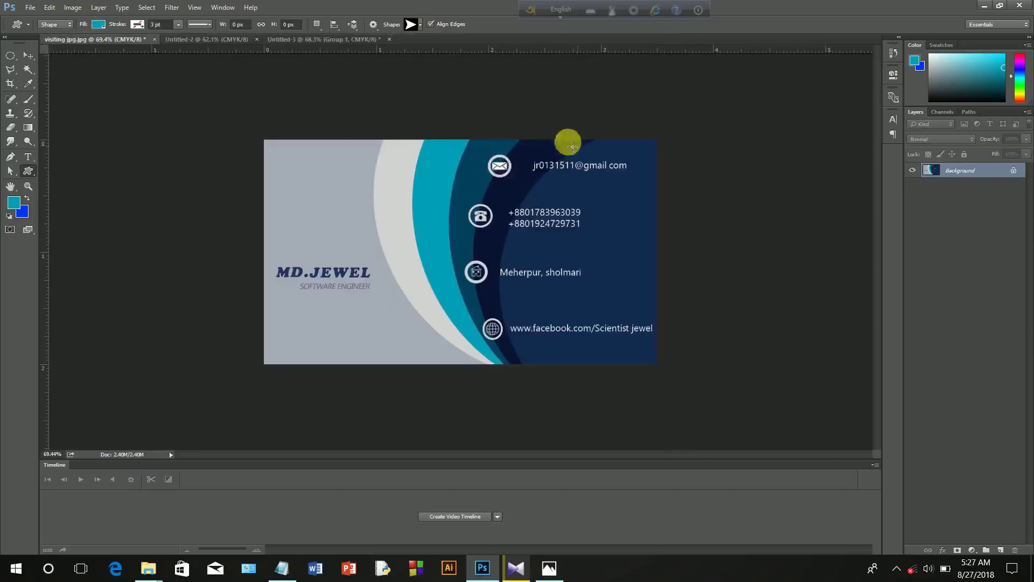
click(357, 39)
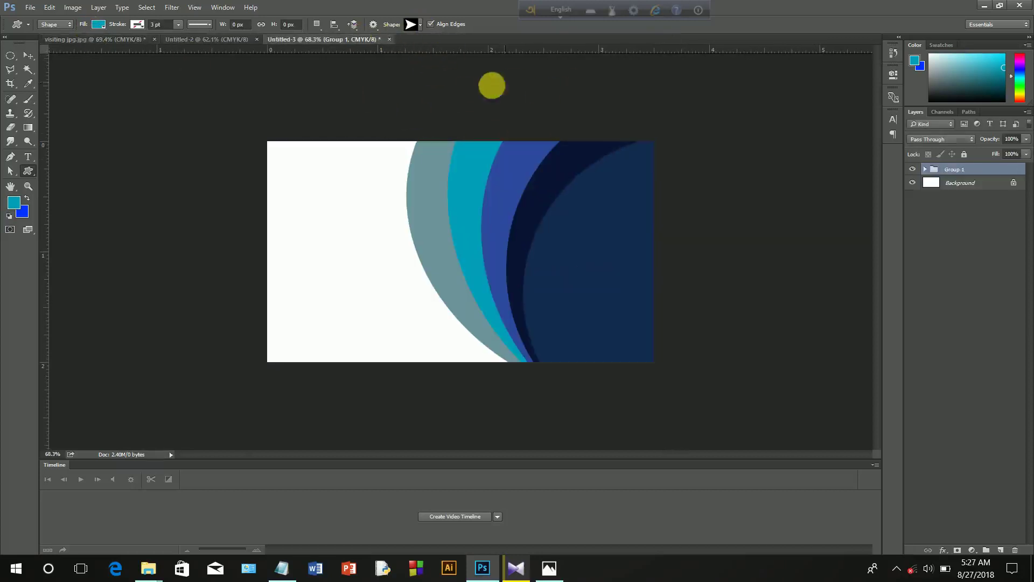
click(420, 25)
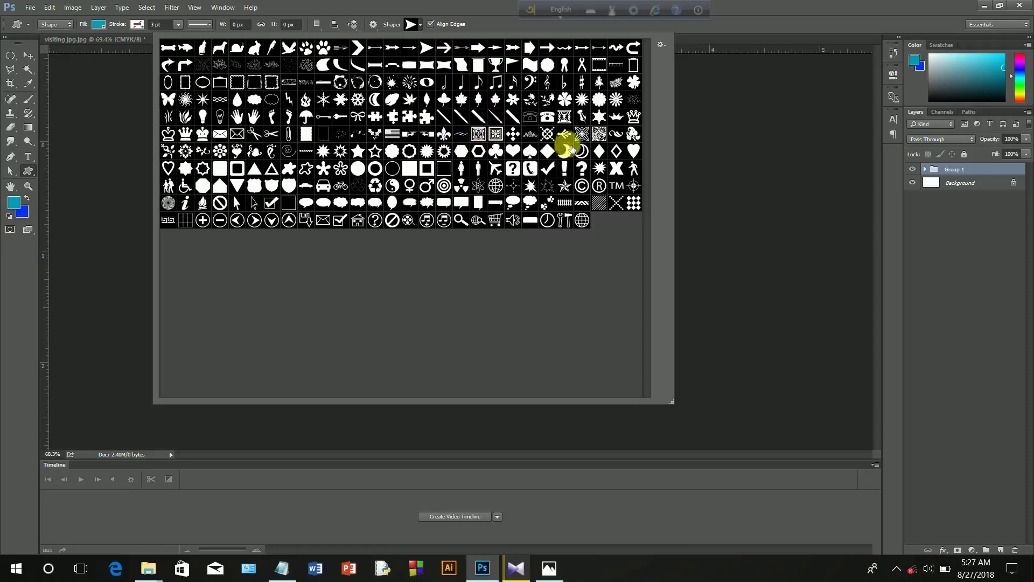
double_click(228, 136)
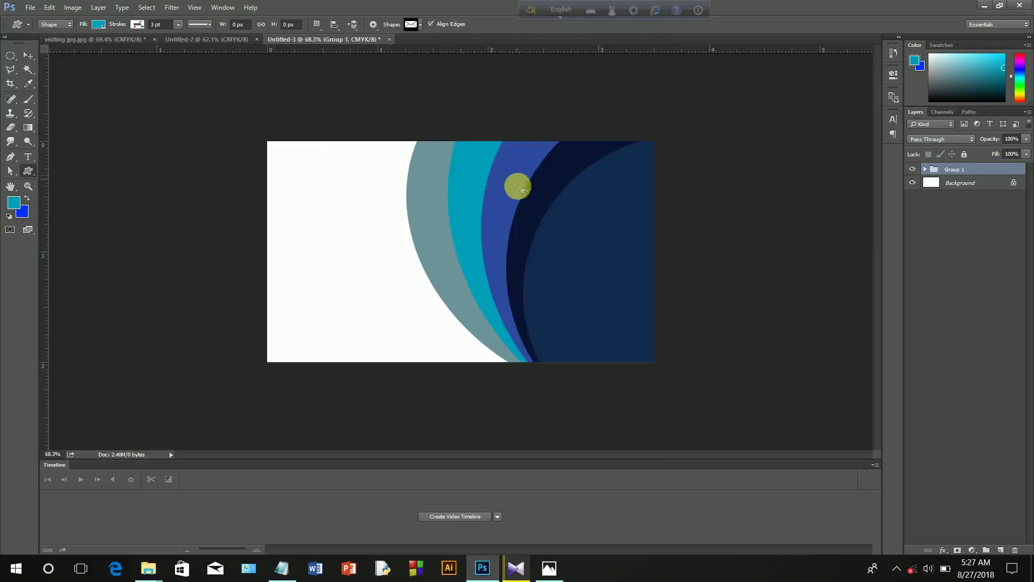
drag(557, 171, 572, 180)
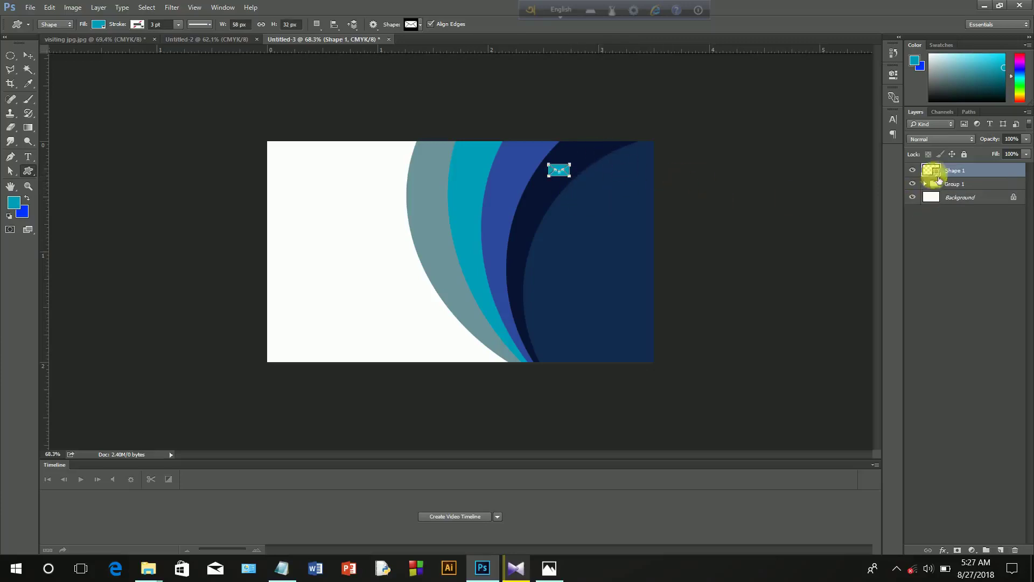
double_click(940, 171)
drag(713, 365, 587, 318)
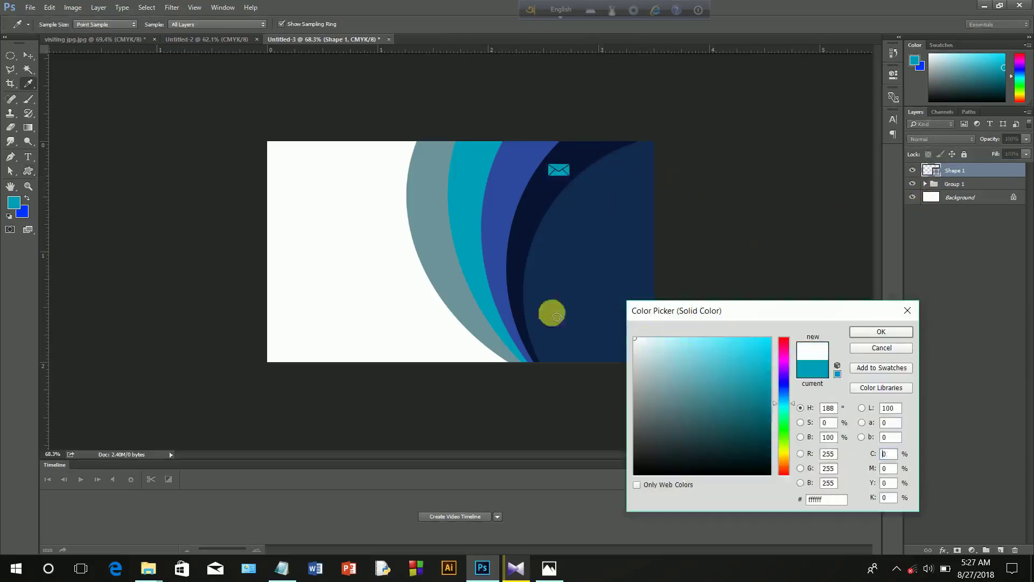
Confirm the white envelope fill and draw a 92 × 92 px circle around it.
click(897, 332)
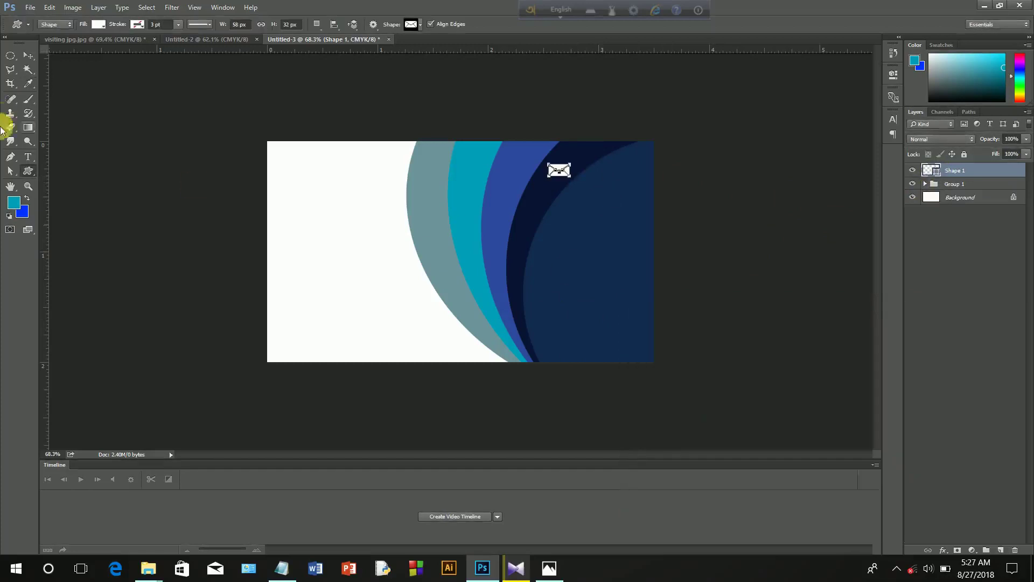
right_click(33, 174)
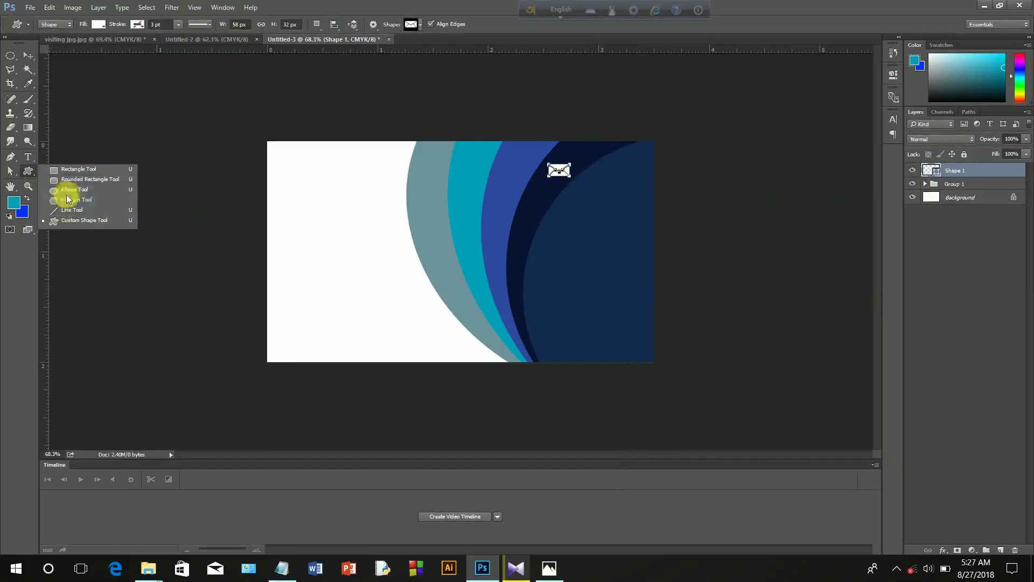
click(68, 191)
drag(547, 162, 616, 196)
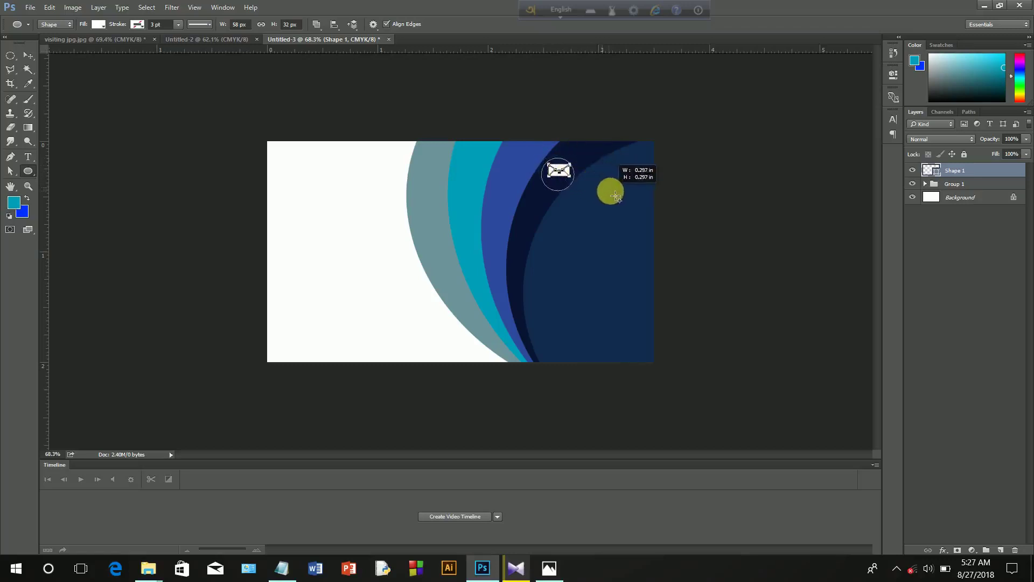
drag(619, 197, 619, 197)
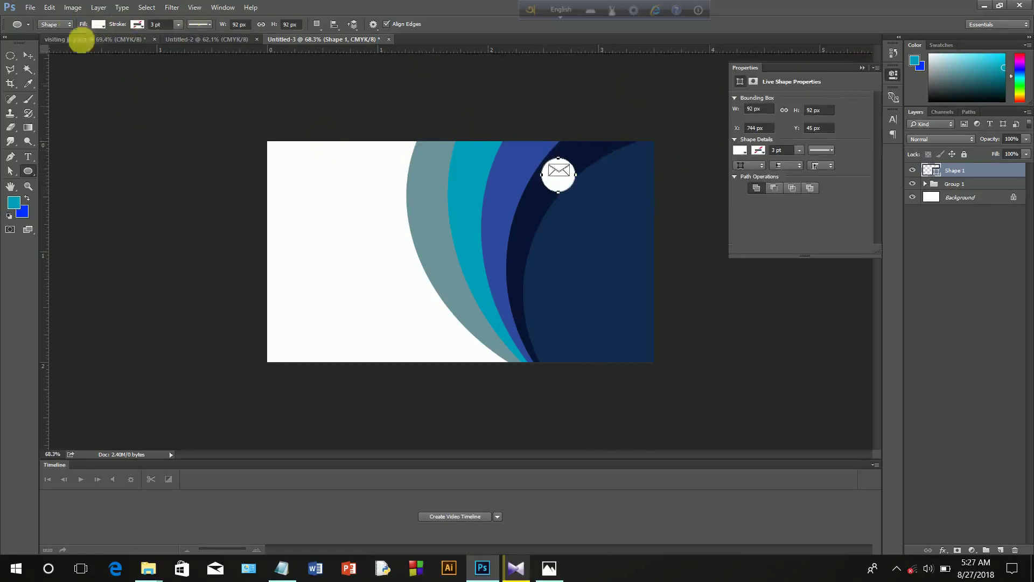
Give the circle no fill and a thin white 1.92 pt stroke.
click(98, 24)
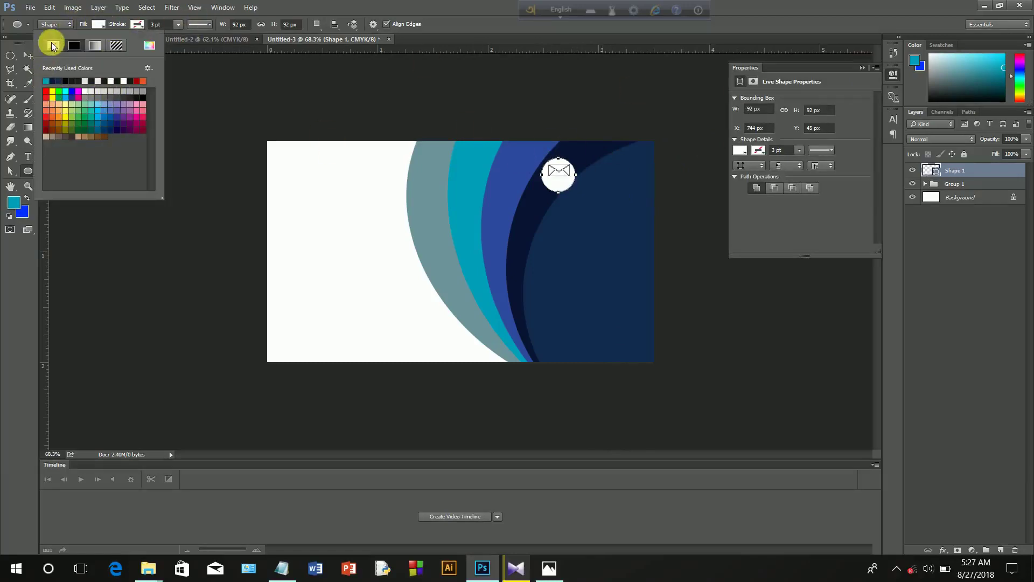
click(53, 45)
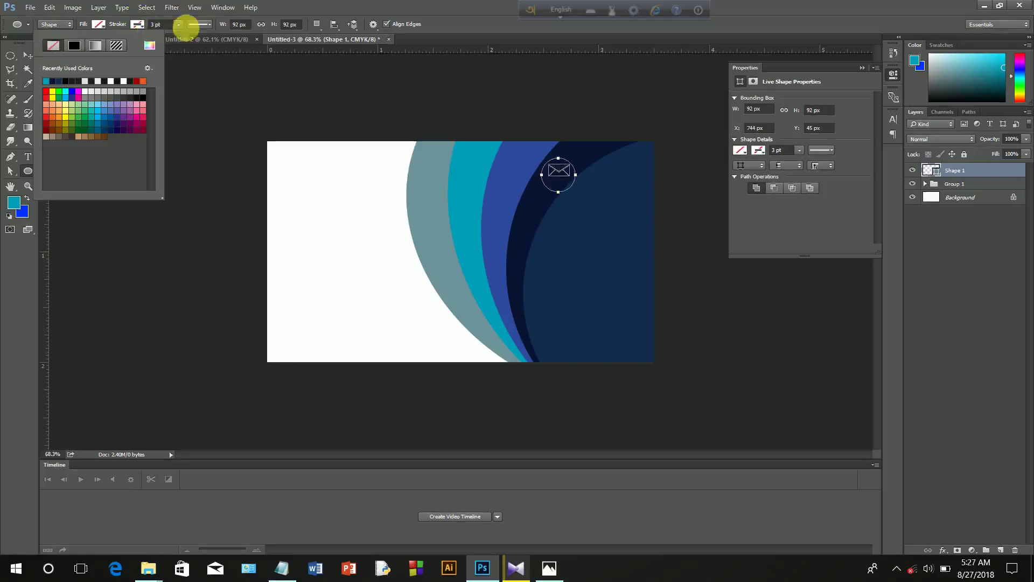
click(179, 28)
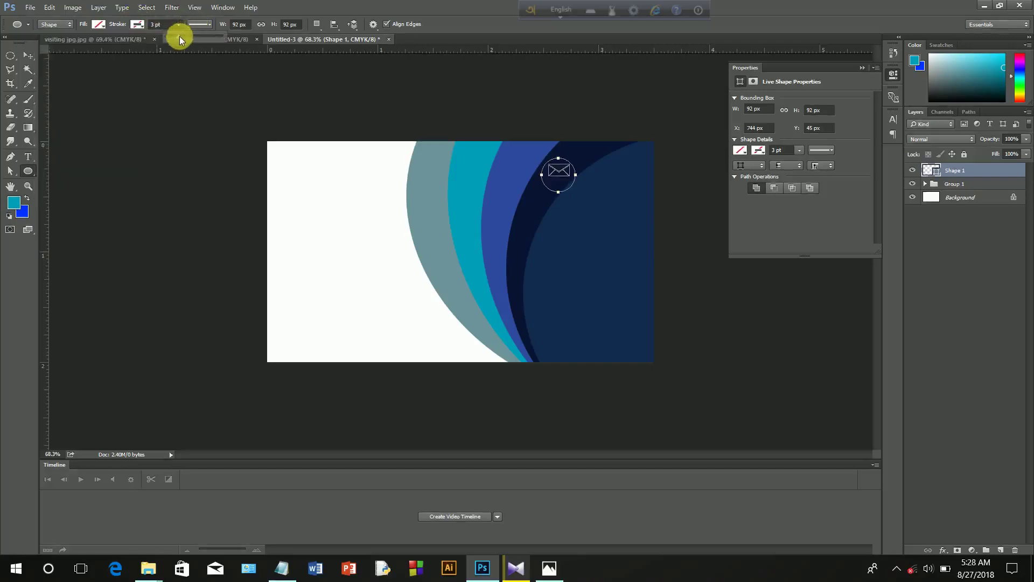
drag(183, 36, 186, 37)
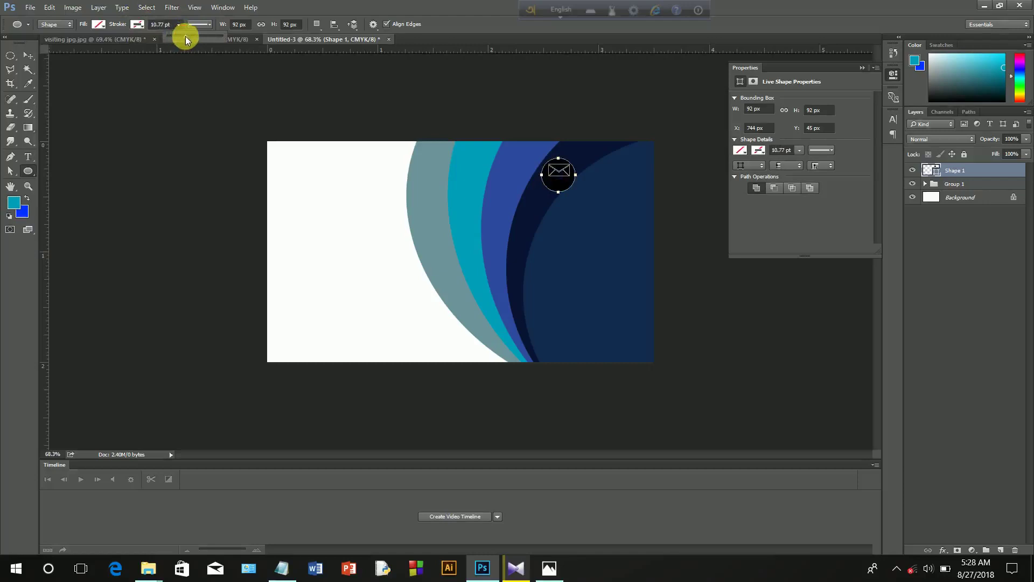
click(141, 26)
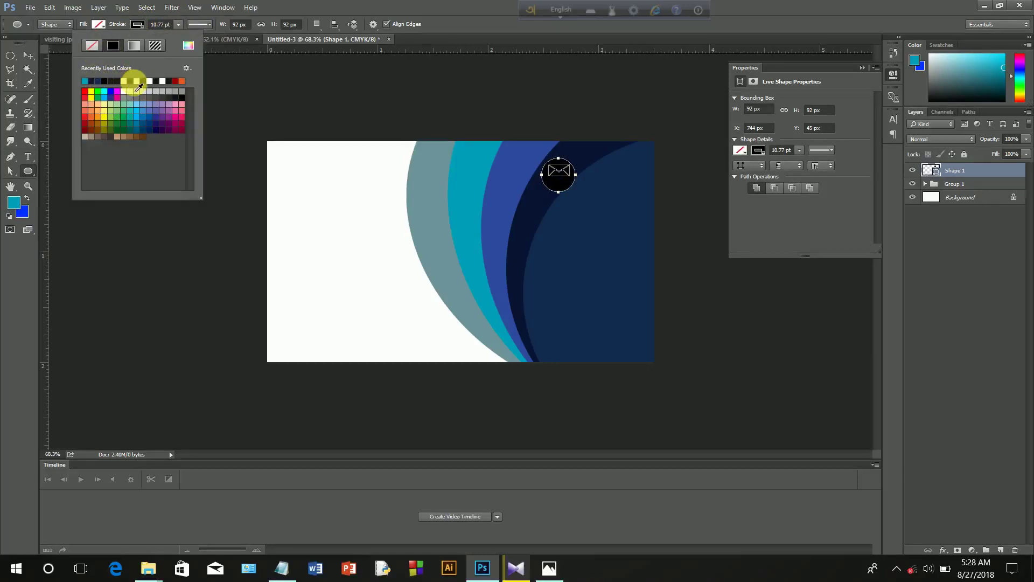
click(139, 82)
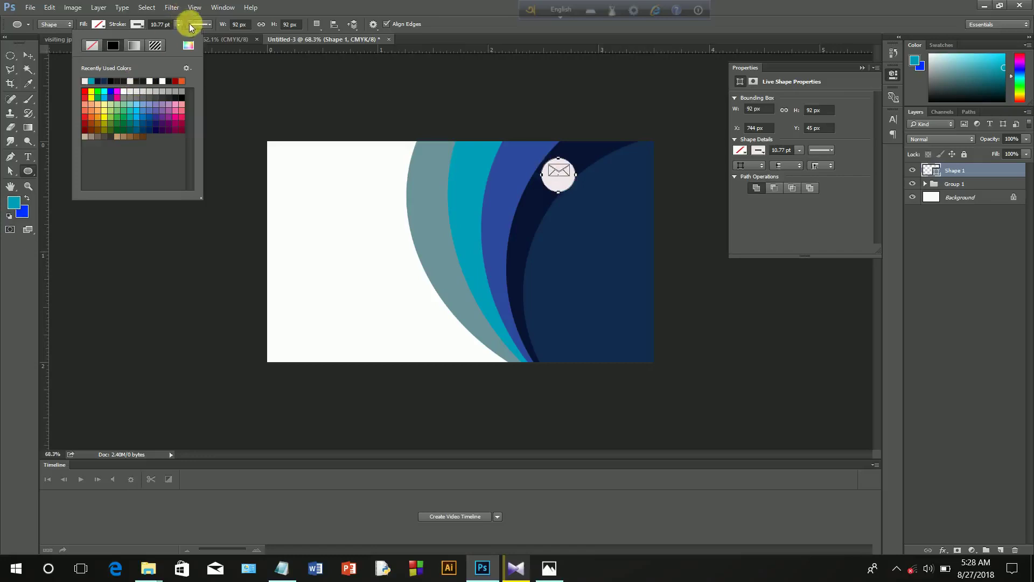
click(178, 25)
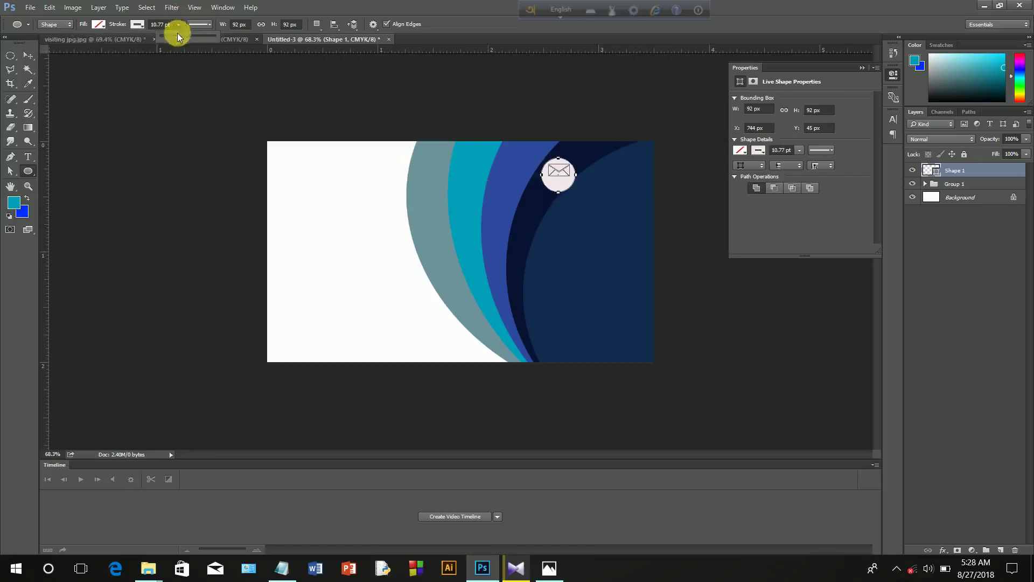
drag(171, 34, 170, 35)
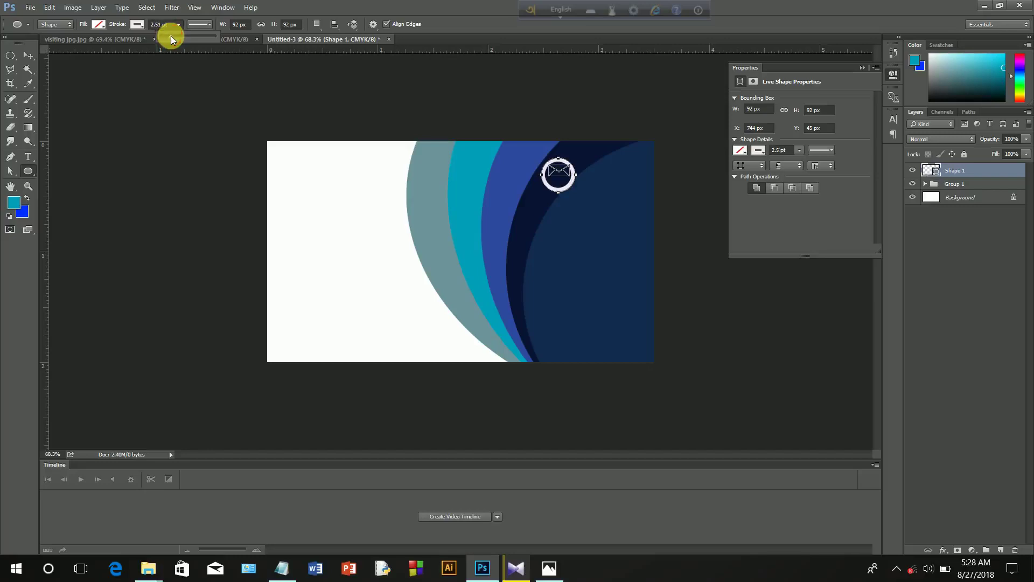
click(862, 68)
key(ctrl+plus)
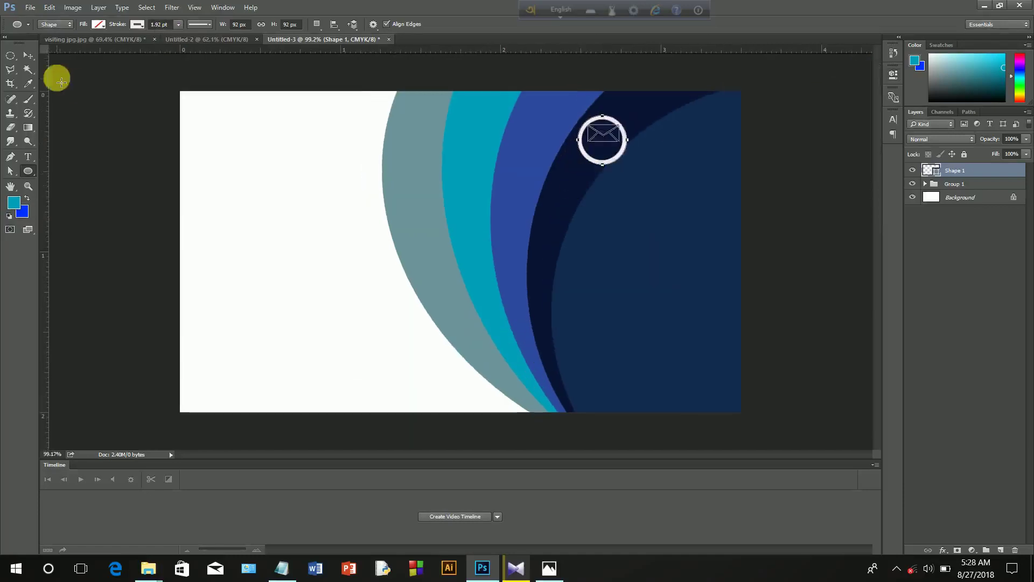
click(28, 55)
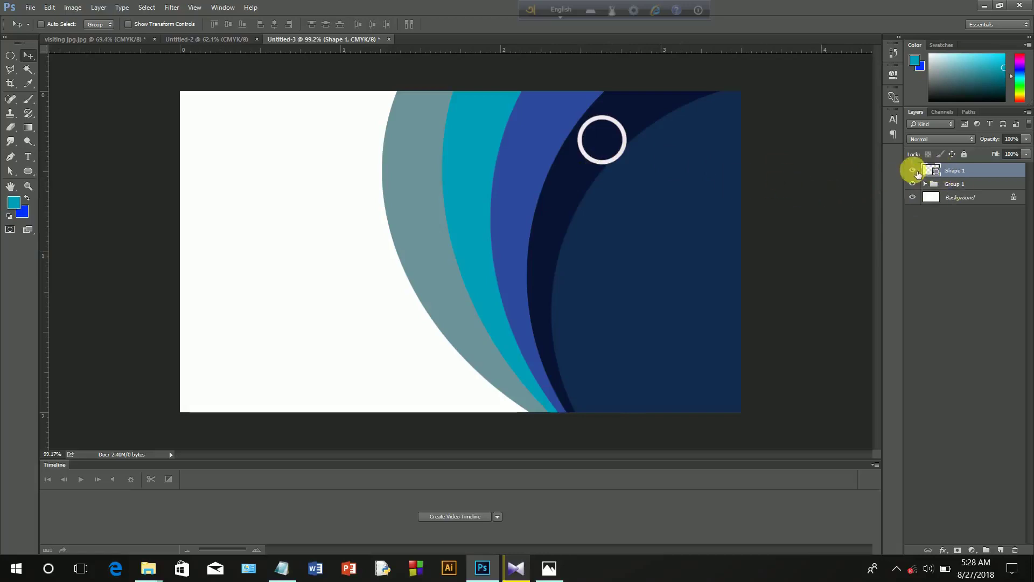
Try moving the envelope ring down and left, then undo the moves.
drag(948, 174, 932, 183)
key(ctrl+z)
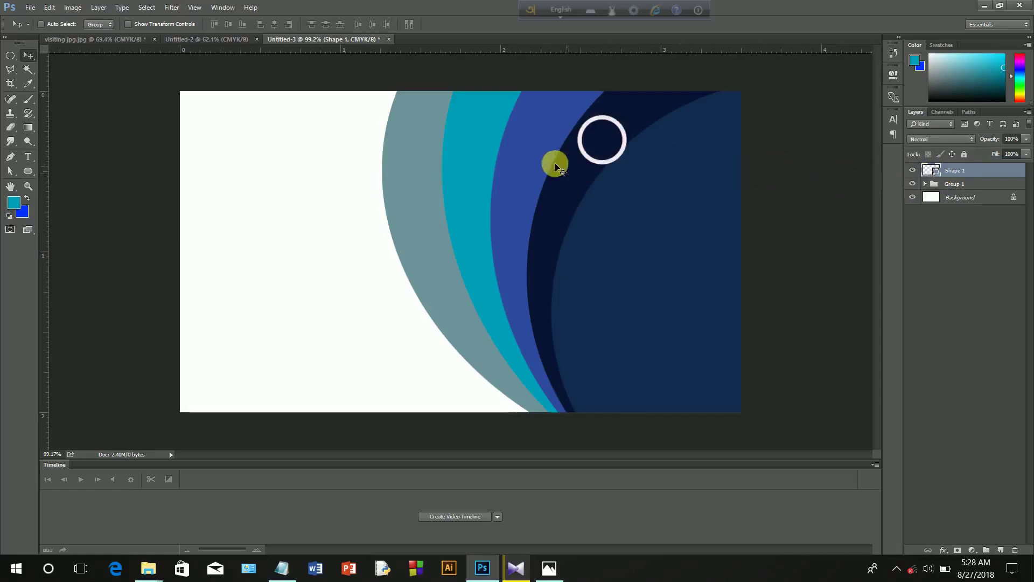
scroll(558, 169, down, 1)
scroll(566, 171, down, 3)
scroll(561, 172, up, 1)
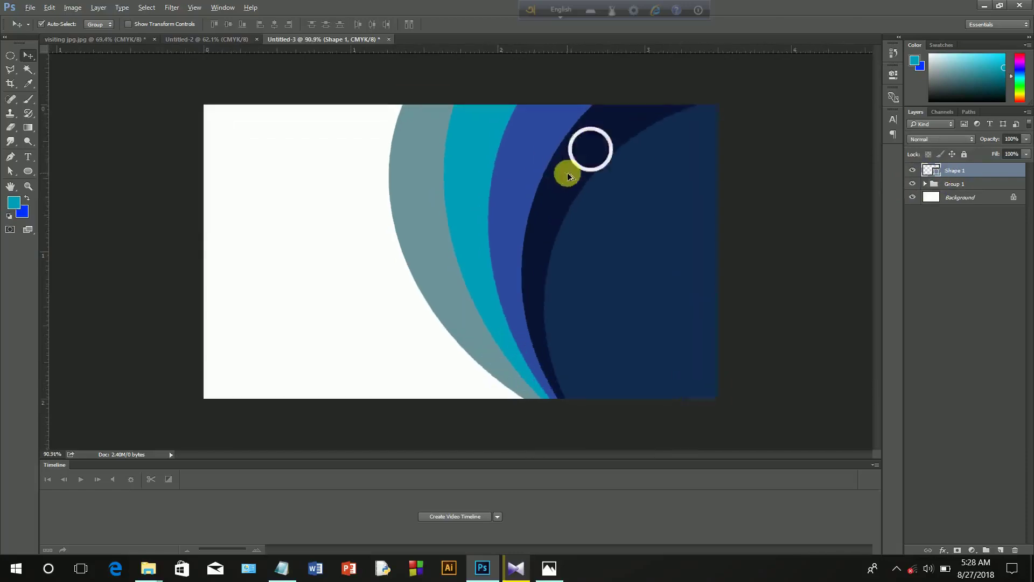
scroll(568, 171, up, 2)
scroll(587, 183, up, 2)
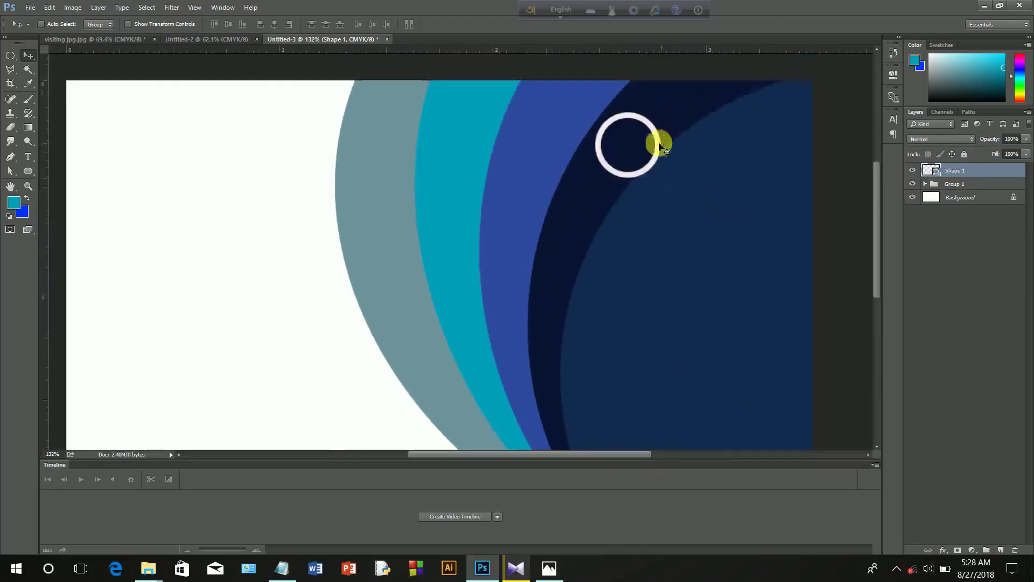
drag(637, 150, 636, 152)
key(ctrl)
scroll(662, 175, down, 1)
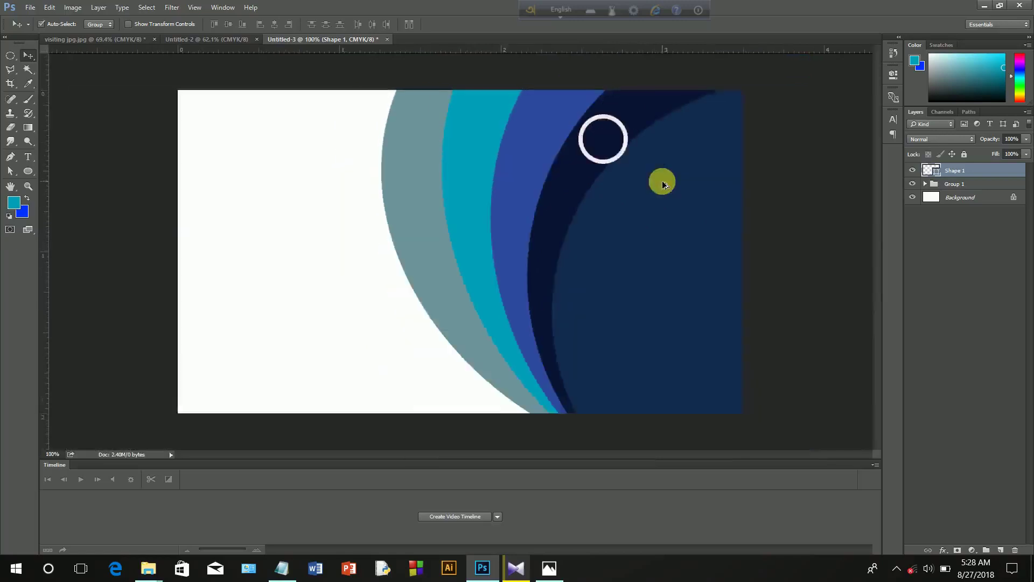
scroll(661, 180, down, 1)
click(595, 161)
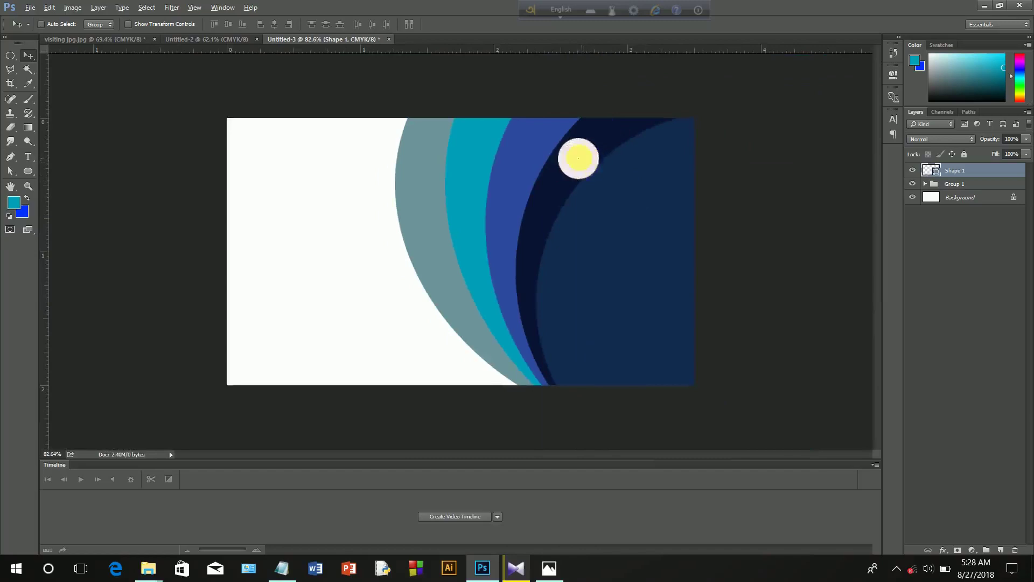
drag(578, 158, 561, 208)
key(ctrl+z)
key(ctrl+z)
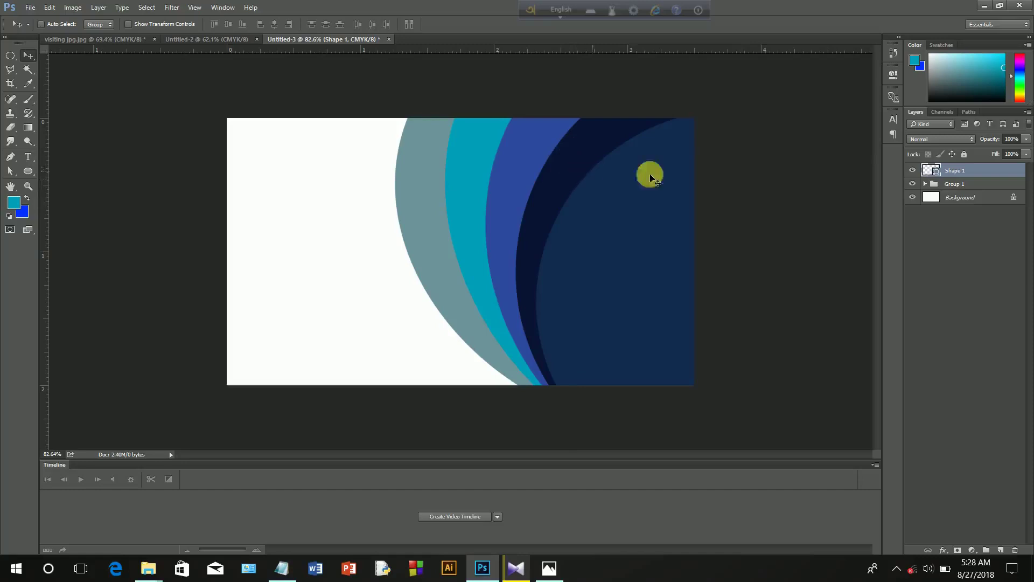
scroll(655, 236, down, 1)
key(ctrl+z)
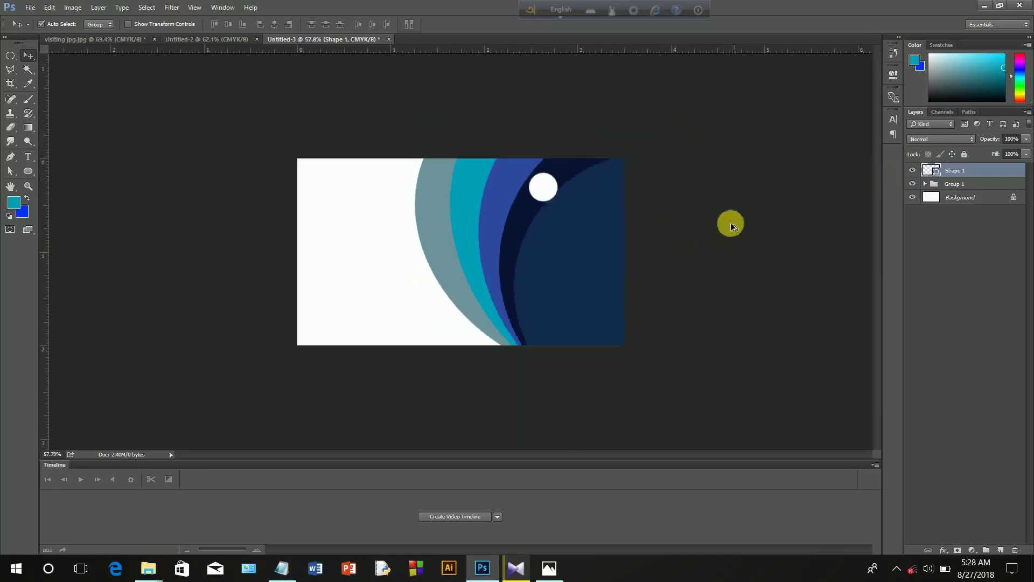
Delete the Shape 1 layer holding the envelope and ring, confirming with Yes.
right_click(952, 170)
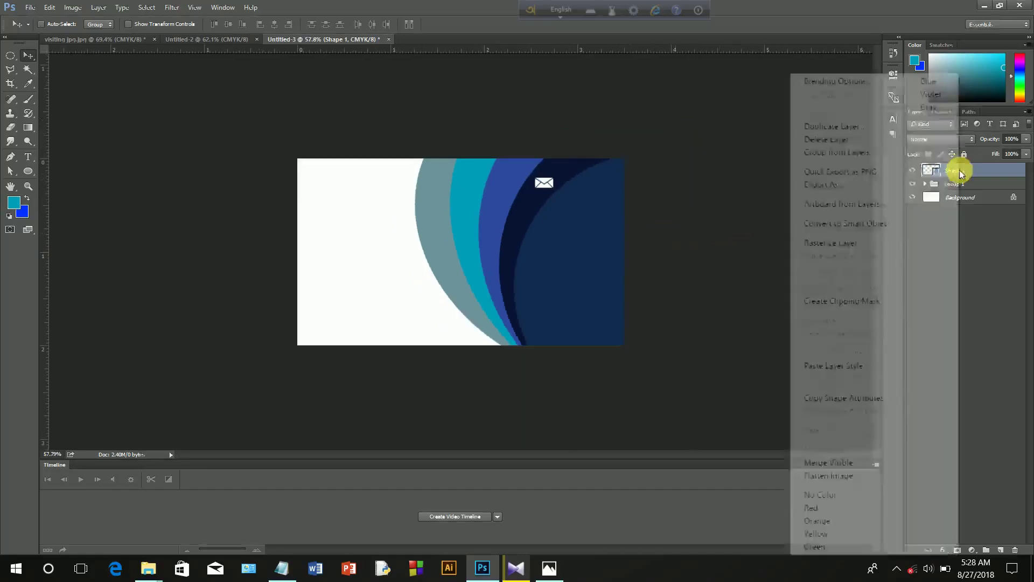
click(846, 140)
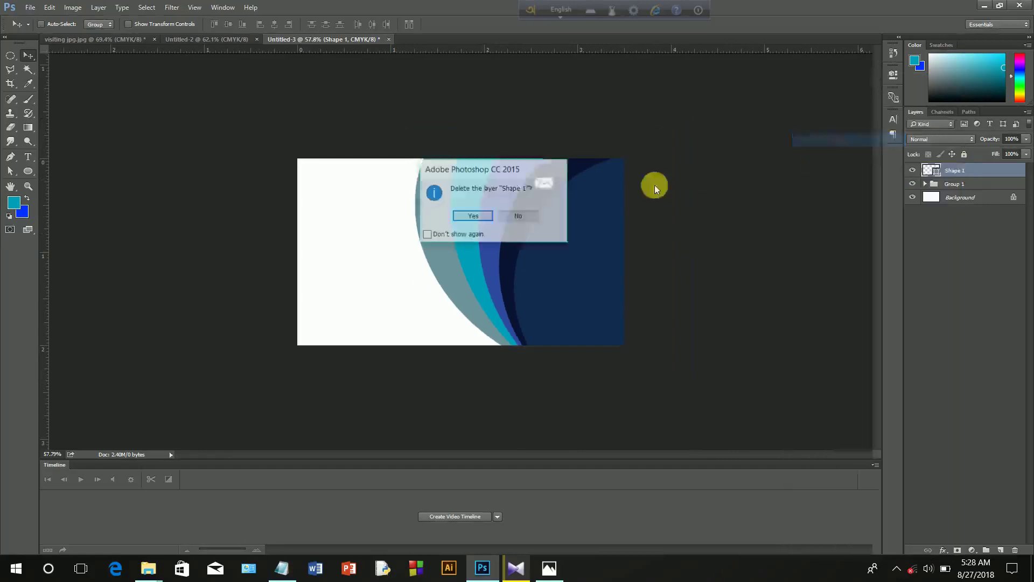
click(488, 216)
scroll(474, 215, up, 2)
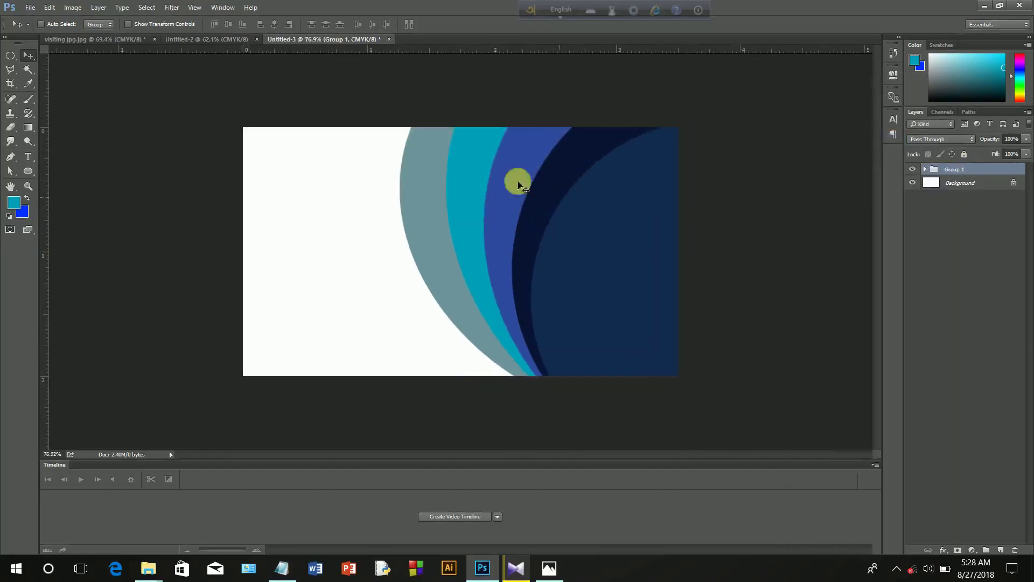
right_click(28, 171)
click(75, 177)
right_click(28, 171)
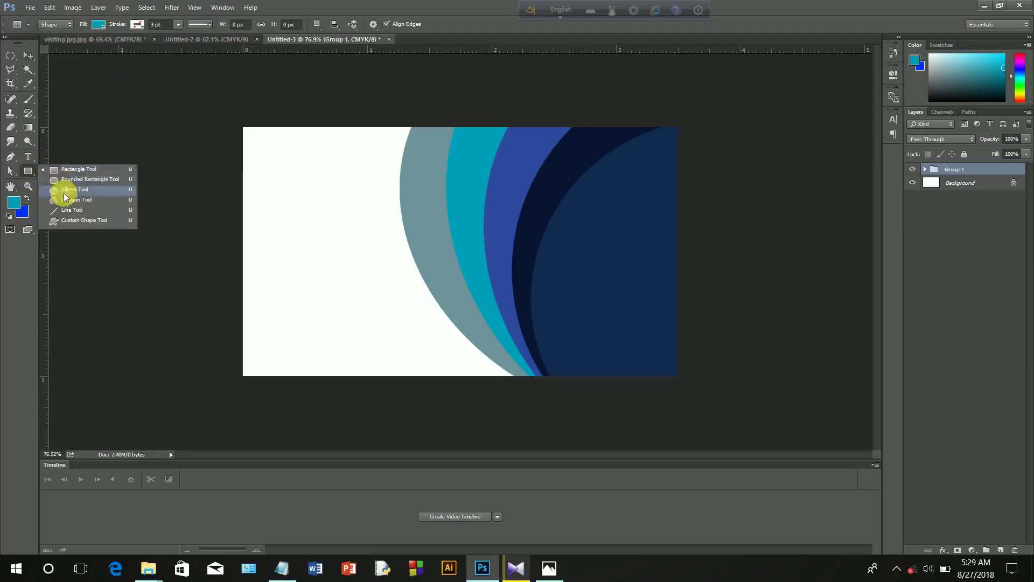
Draw a circle on the navy arc with no fill and a white 1.33 pt outline.
click(60, 190)
mouse_move(561, 146)
mouse_down()
mouse_move(603, 193)
mouse_move(598, 186)
mouse_up()
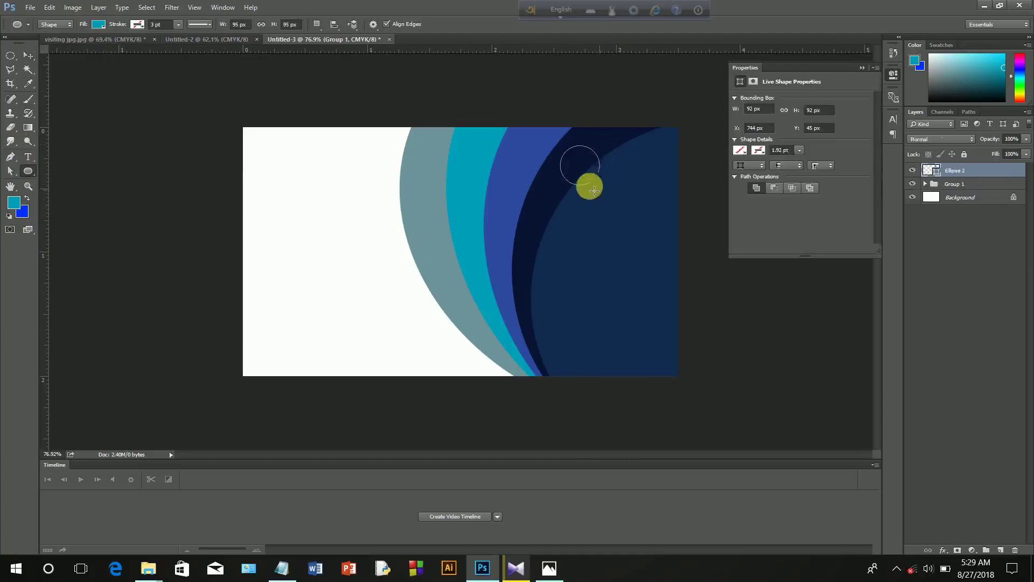
click(739, 151)
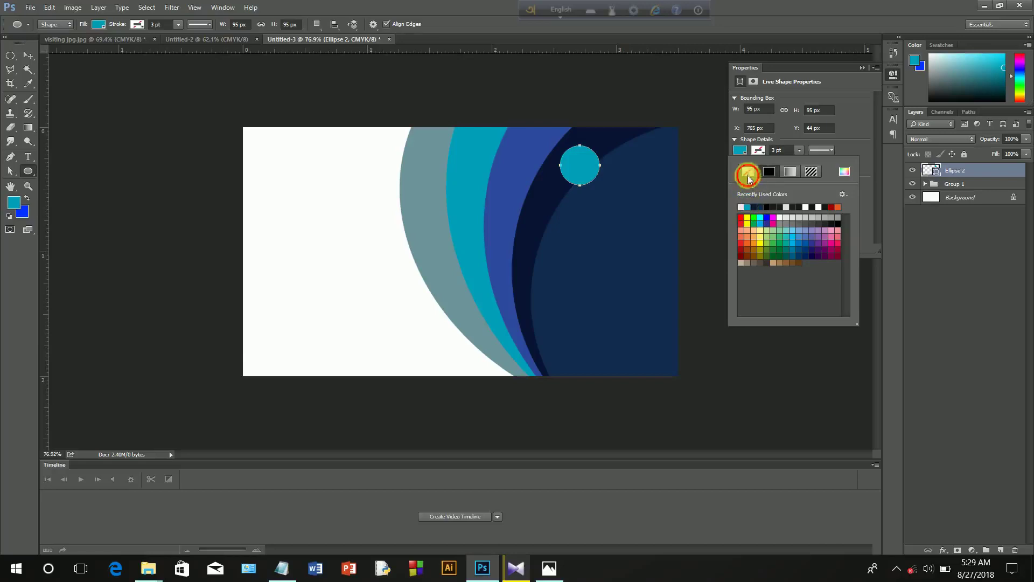
click(748, 171)
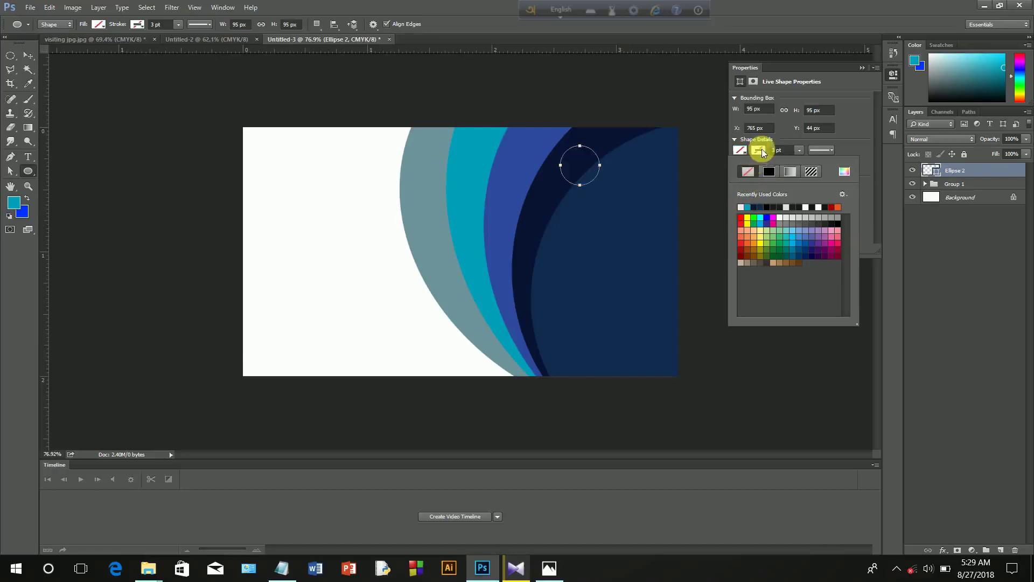
click(742, 208)
click(798, 151)
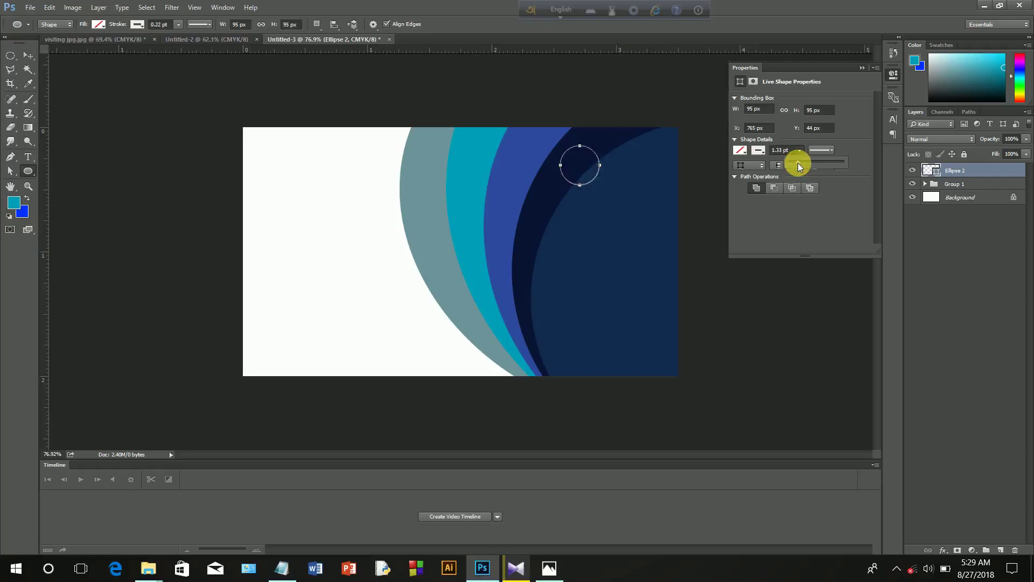
click(863, 68)
Shift the ring slightly, scale it to 87.37%, and duplicate the Ellipse 2 layer.
click(29, 56)
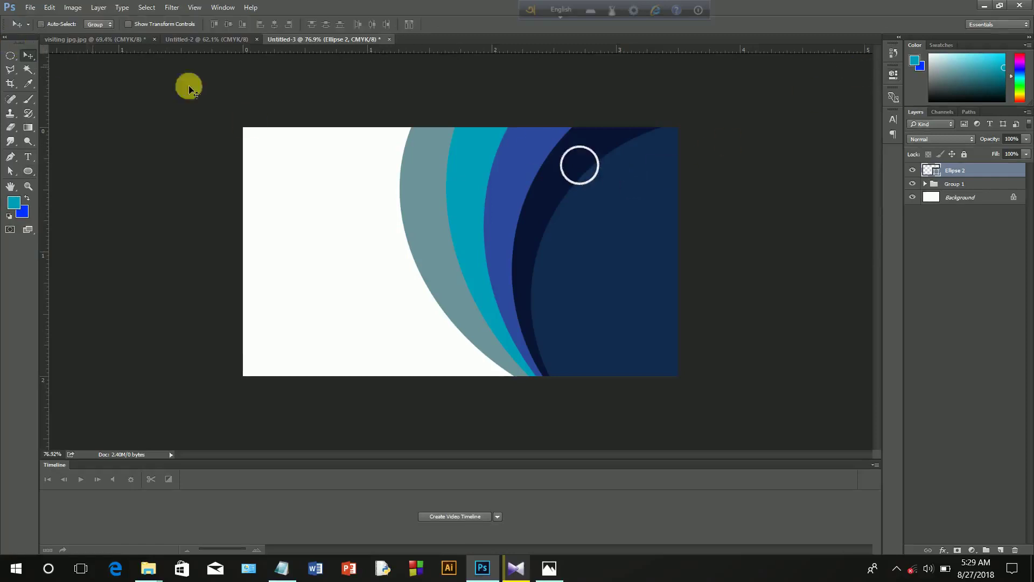
drag(570, 156, 584, 158)
key(ctrl+t)
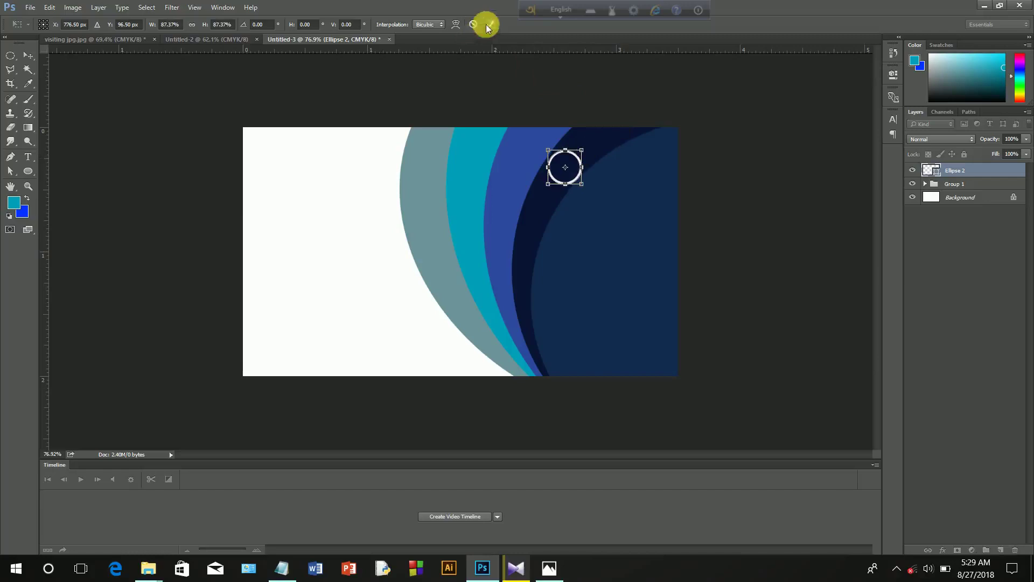
click(488, 25)
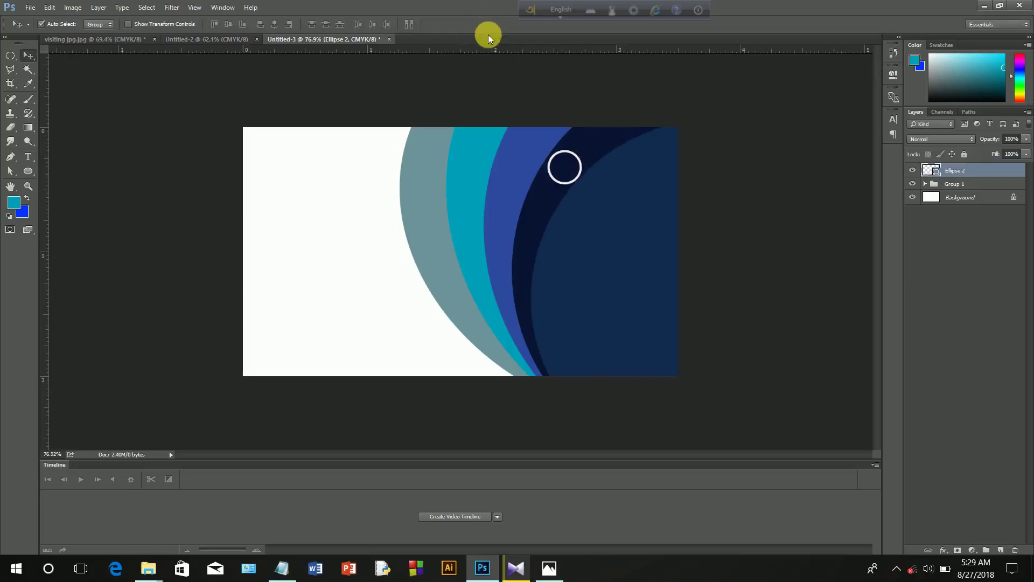
key(ctrl+j)
key(ctrl+j)
key(ctrl+j)
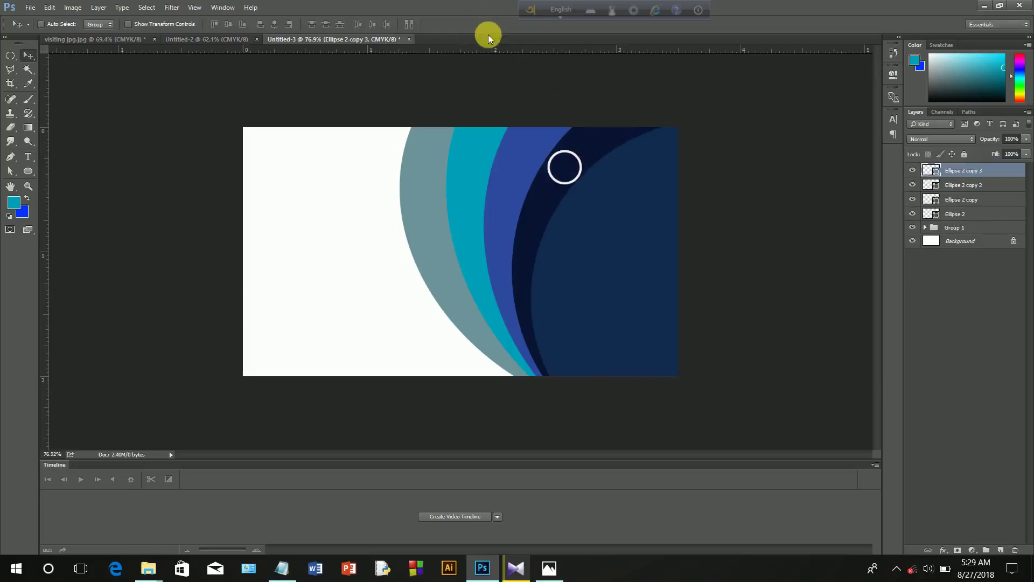
Drag ring copies down the navy arc, one near the card's bottom edge.
mouse_move(566, 163)
mouse_down()
mouse_move(538, 208)
mouse_move(565, 168)
mouse_up()
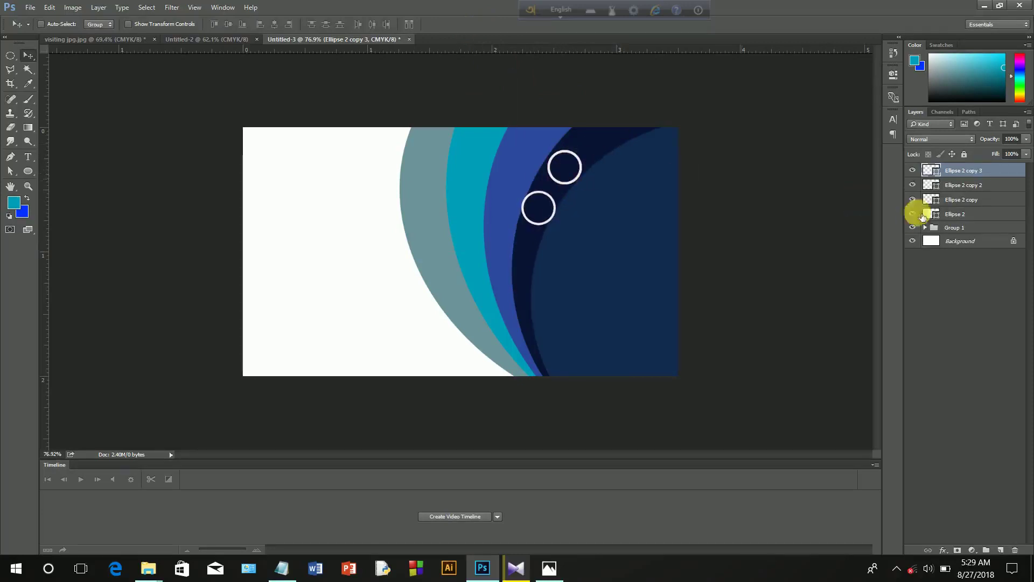
click(964, 201)
drag(571, 180, 537, 255)
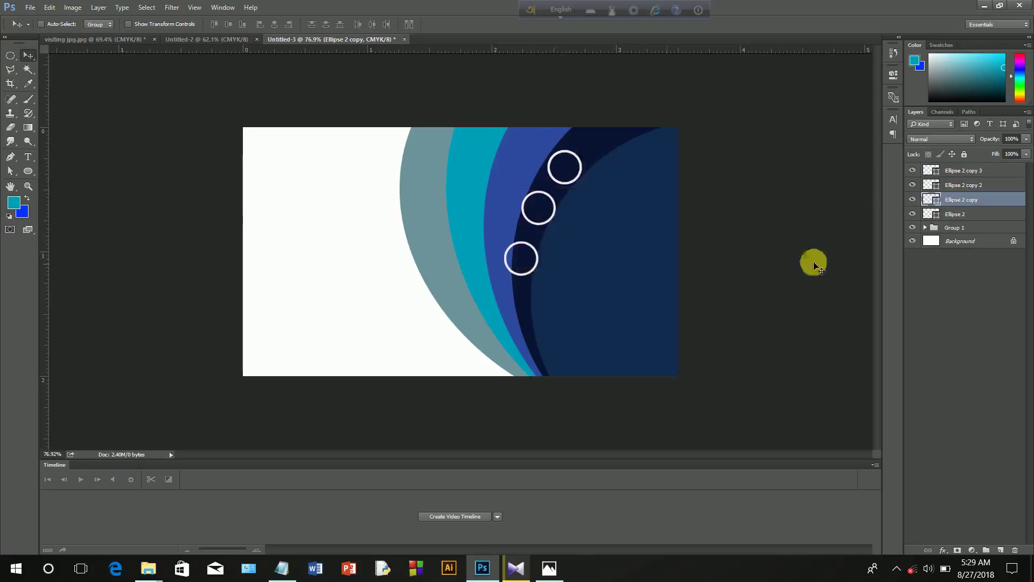
click(978, 170)
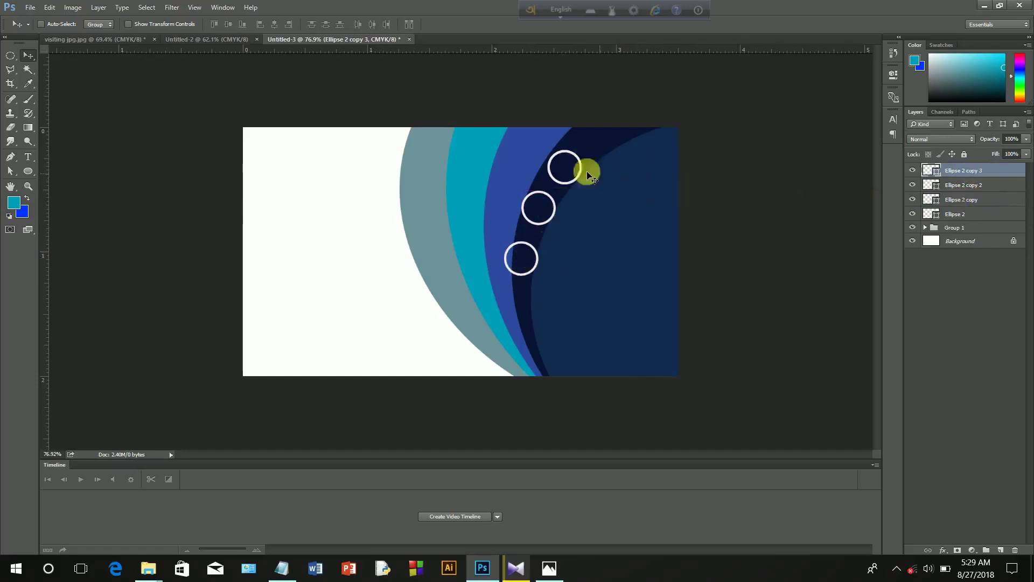
drag(565, 171, 557, 292)
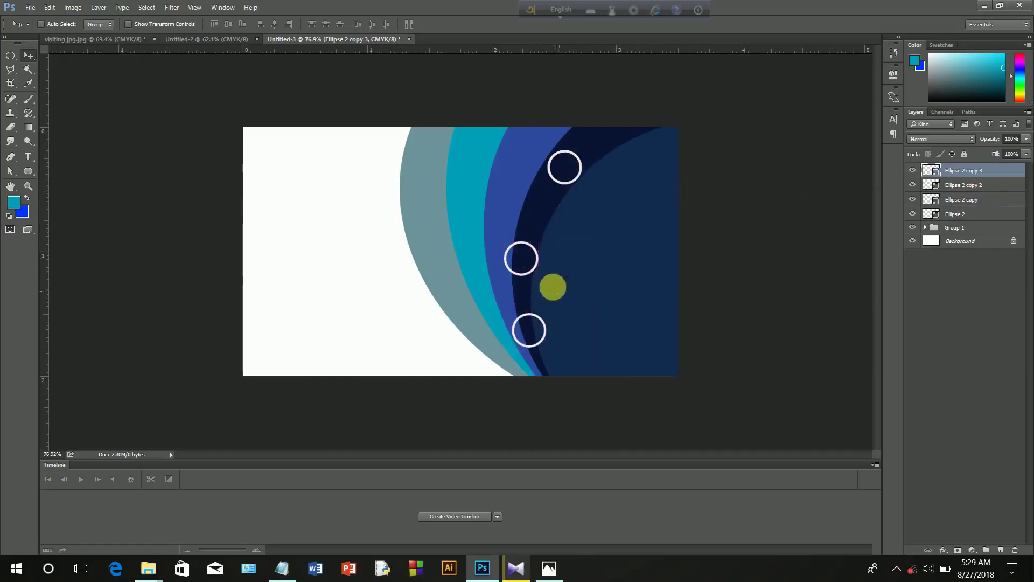
click(962, 214)
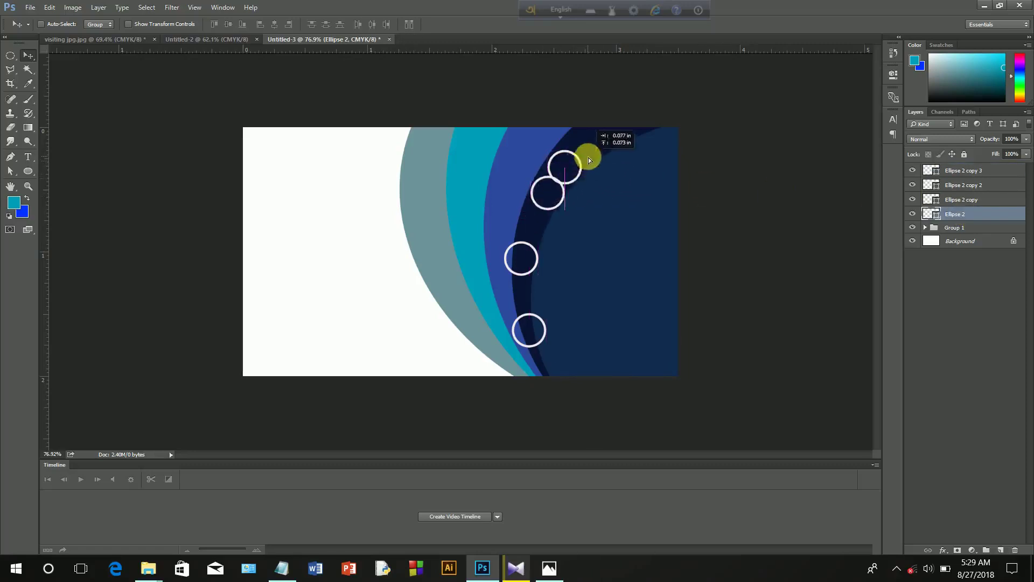
Fine-tune all four rings' positions so they're evenly spaced down the arc.
right_click(581, 165)
mouse_move(540, 198)
mouse_down()
mouse_move(579, 166)
mouse_move(582, 149)
mouse_up()
click(593, 173)
drag(551, 195, 562, 195)
click(42, 24)
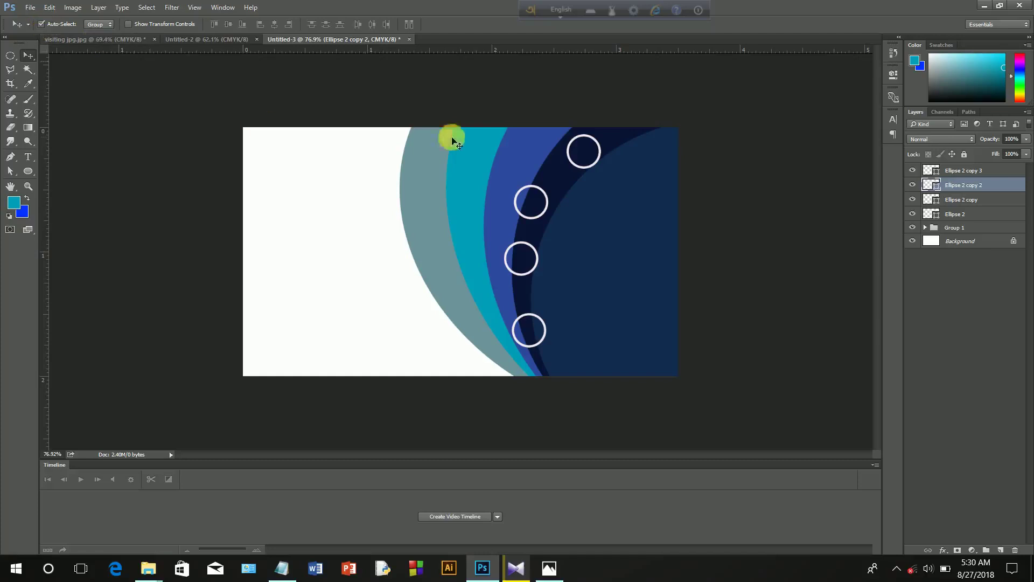
drag(577, 168, 555, 196)
drag(537, 253, 537, 261)
drag(546, 326, 538, 327)
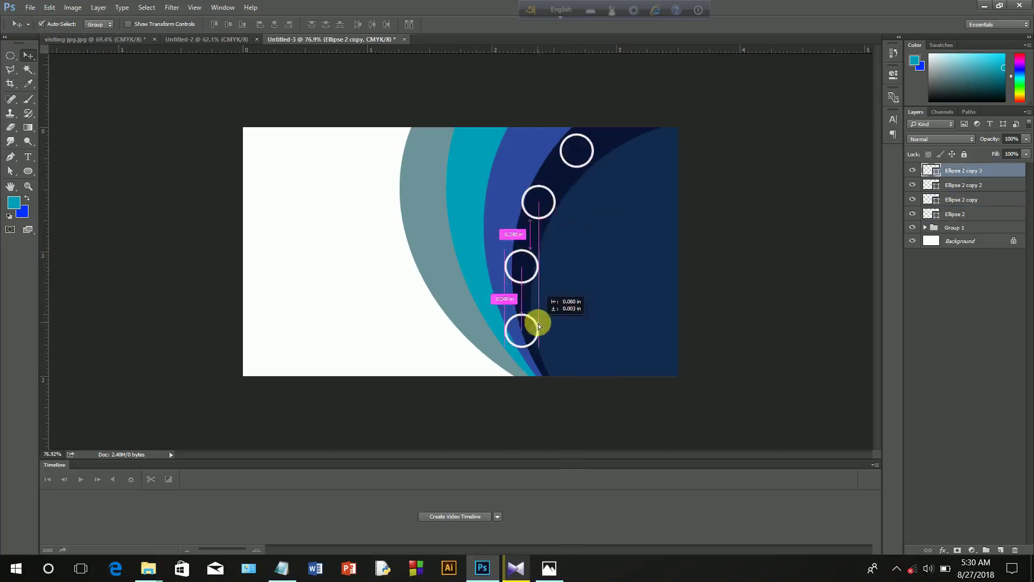
click(539, 323)
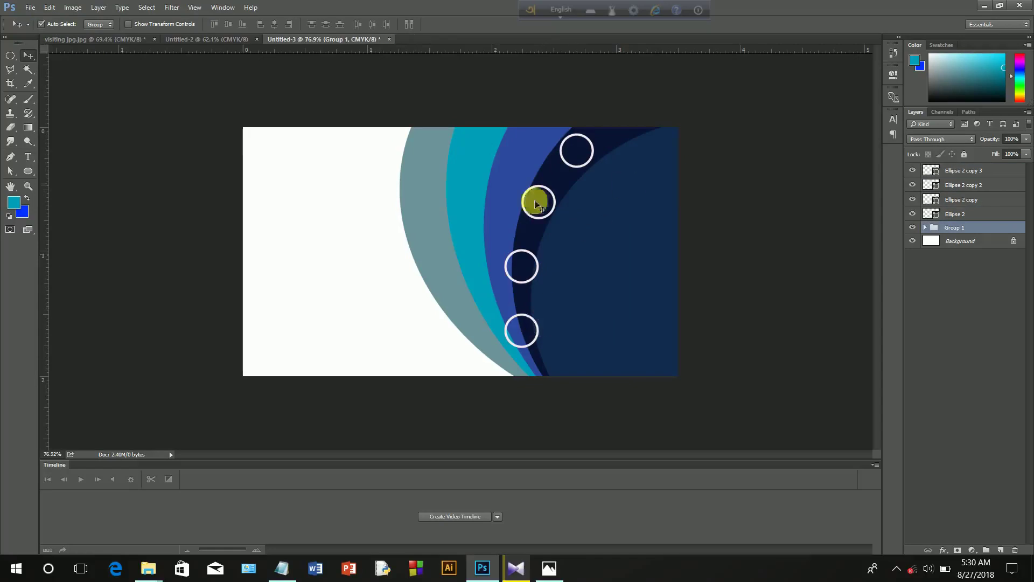
Check the reference, then draw an envelope custom shape inside the top ring circle.
click(59, 39)
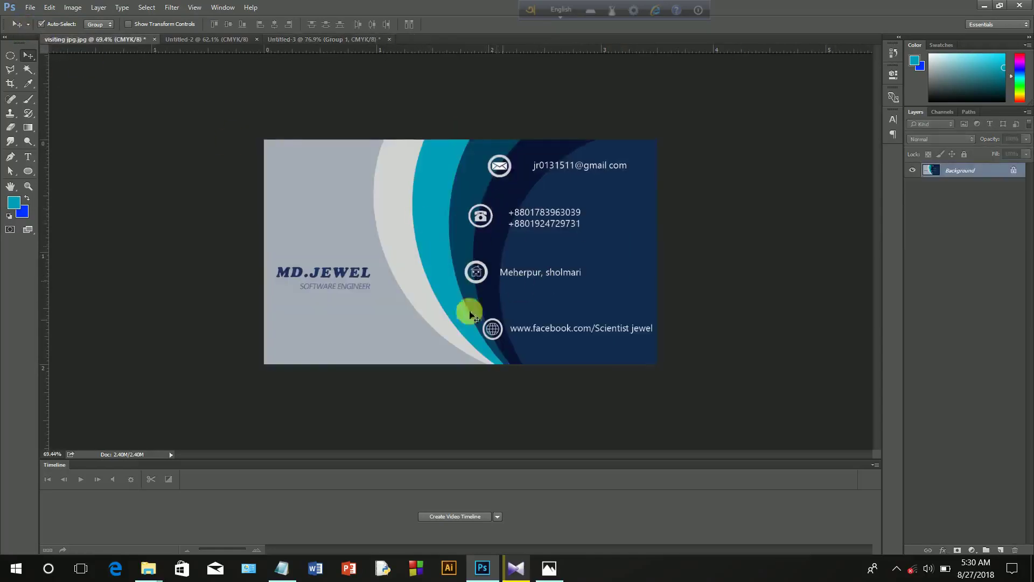
click(345, 42)
scroll(532, 184, up, 2)
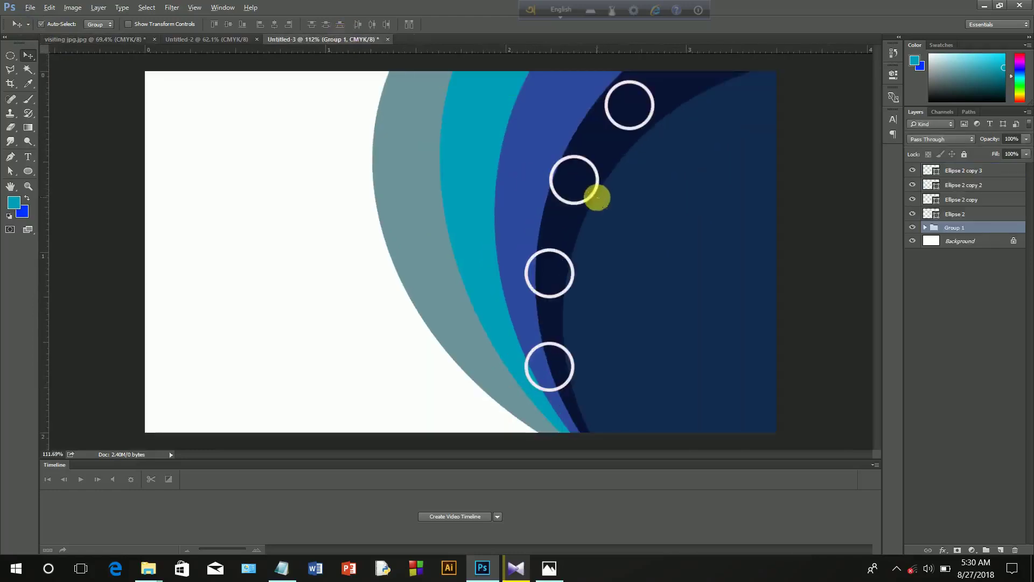
click(28, 171)
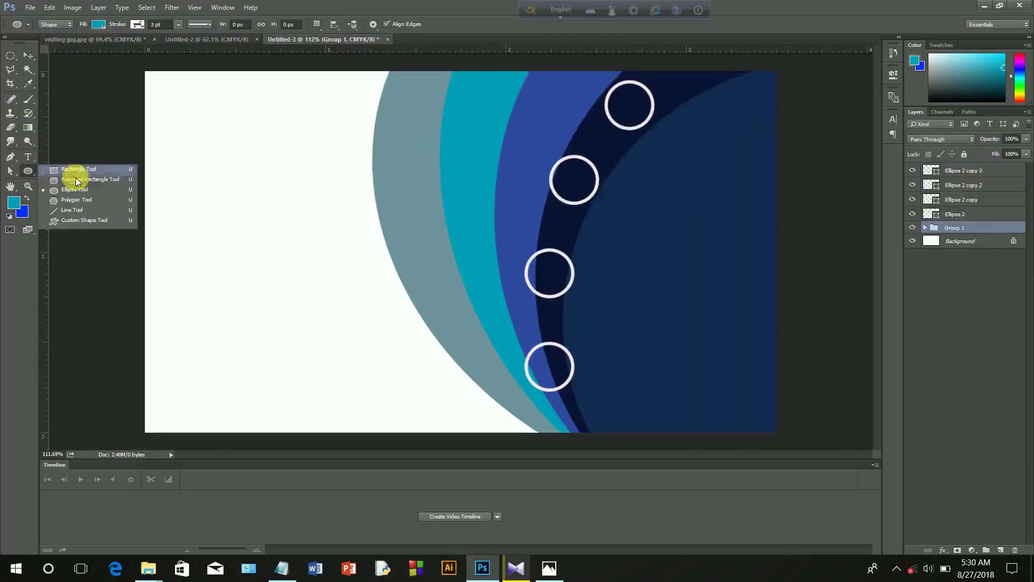
click(79, 221)
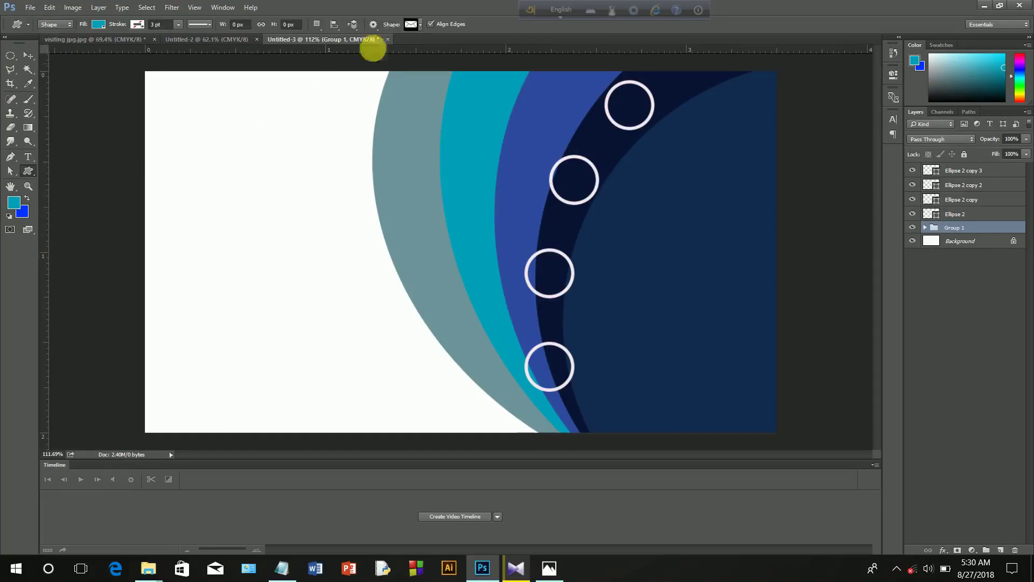
click(420, 27)
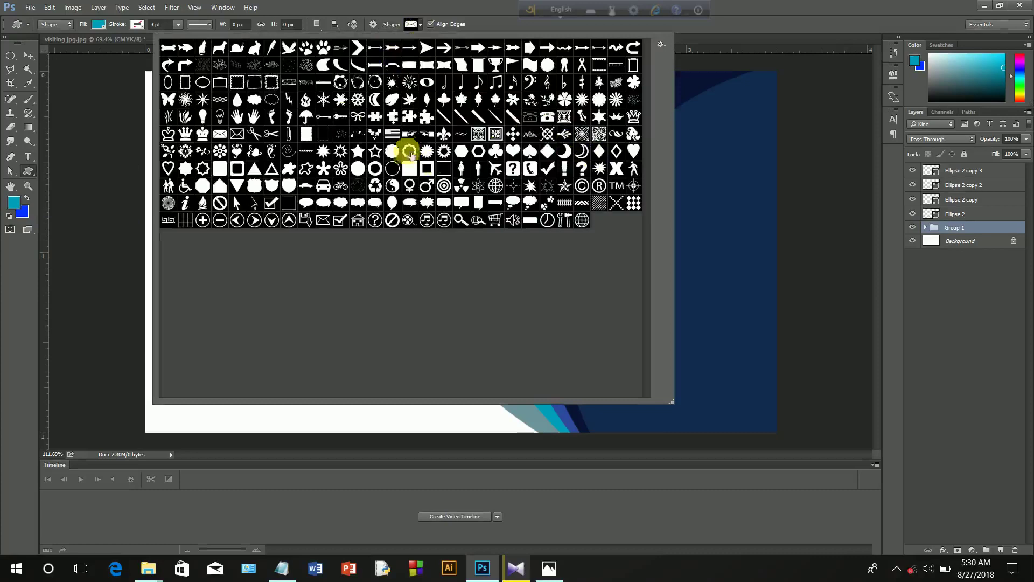
click(243, 136)
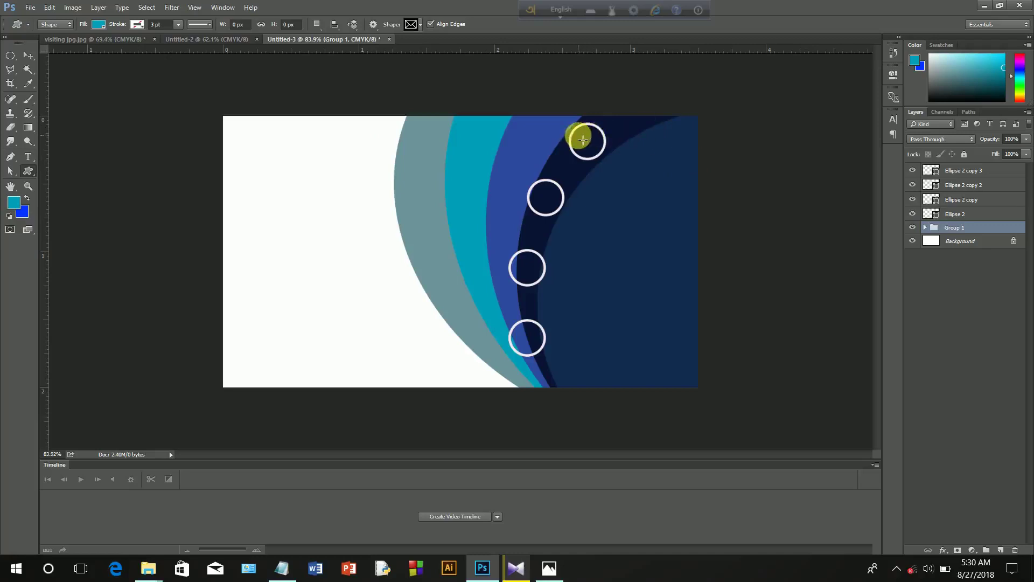
drag(586, 140, 605, 148)
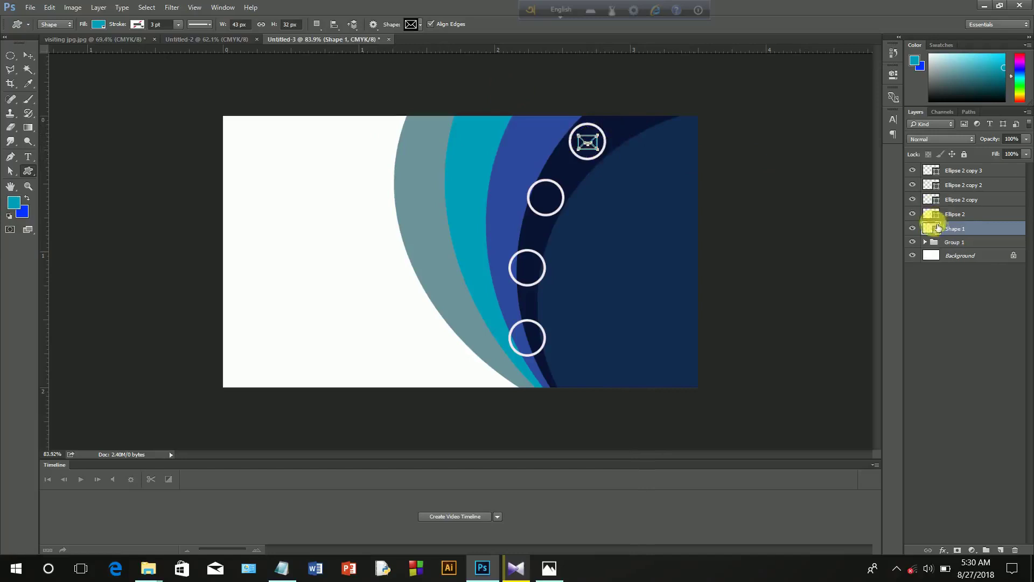
Set the envelope's fill to white and compare against the reference card.
double_click(941, 228)
drag(751, 381, 576, 332)
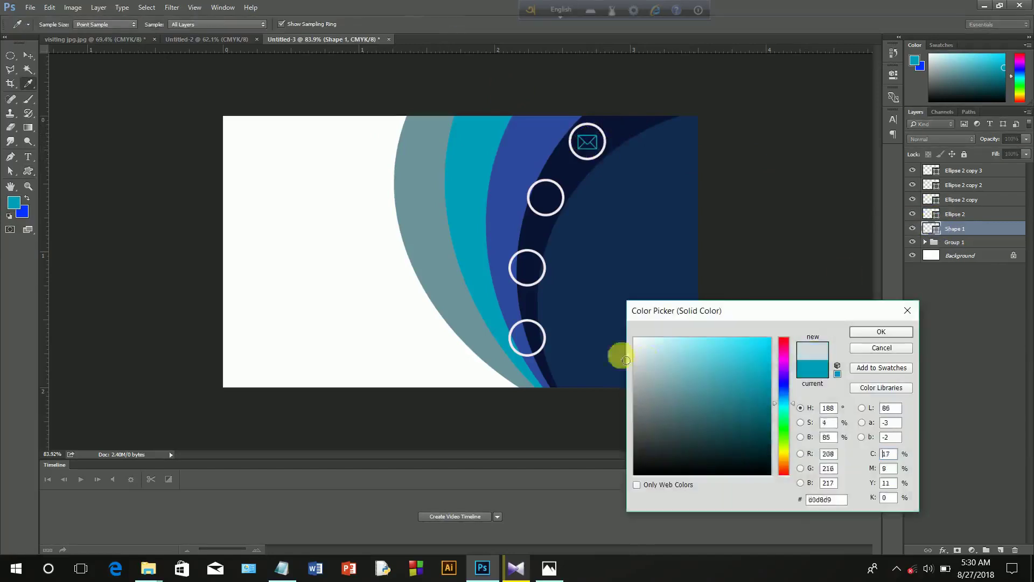
click(888, 333)
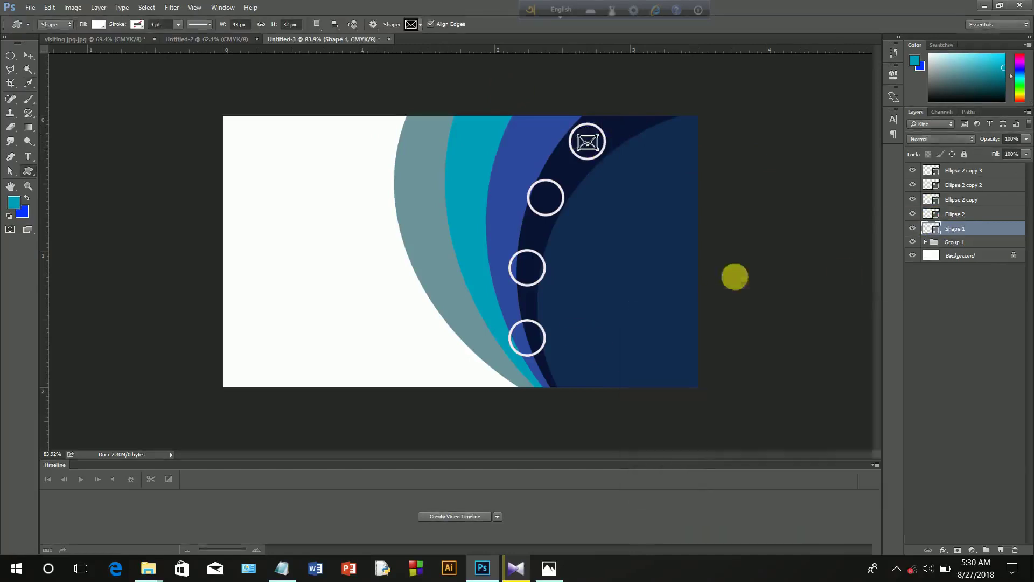
click(30, 56)
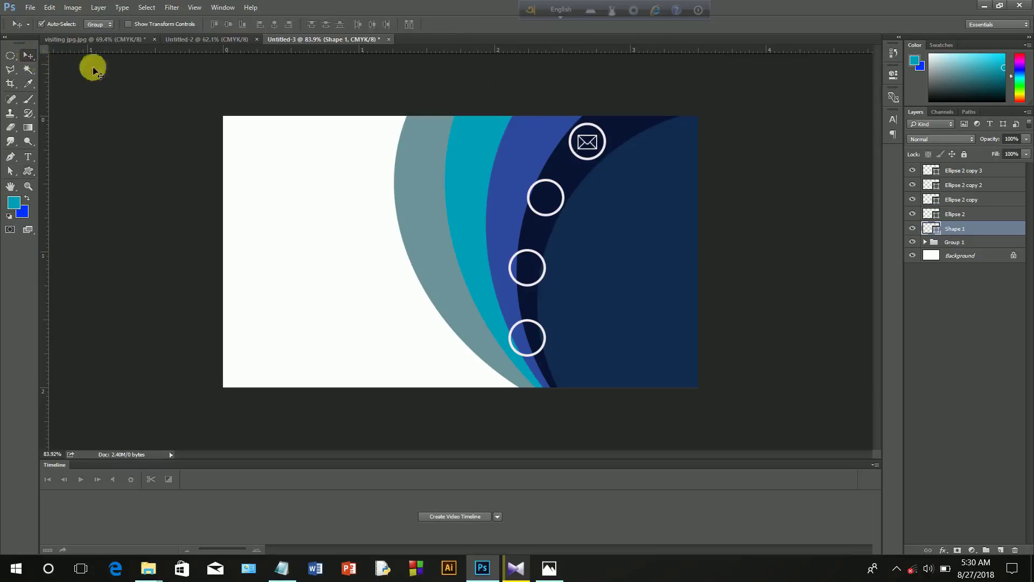
click(127, 54)
drag(455, 203, 91, 90)
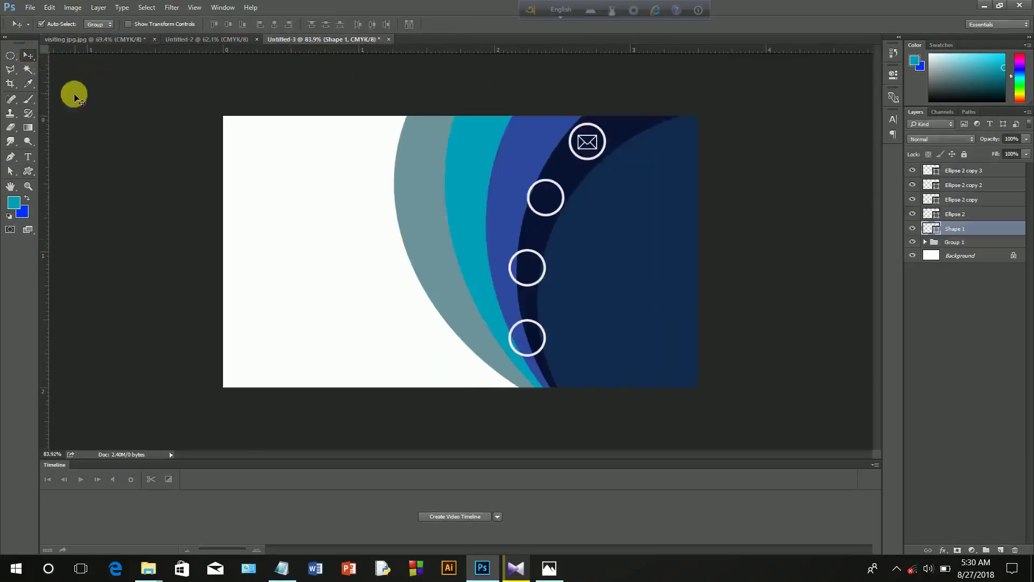
Draw a telephone custom shape inside the second circle.
click(28, 169)
click(421, 27)
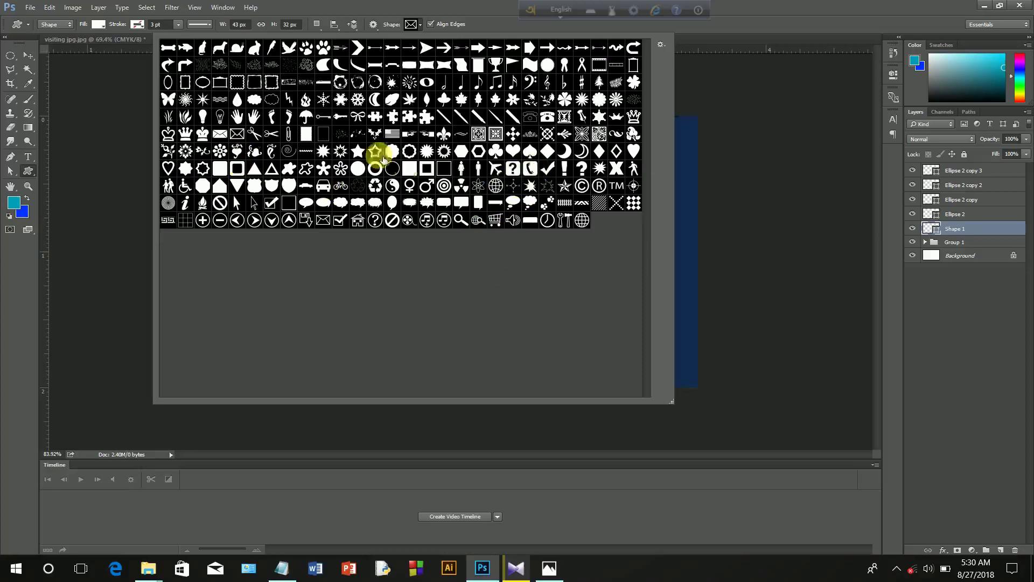
click(548, 116)
key(Return)
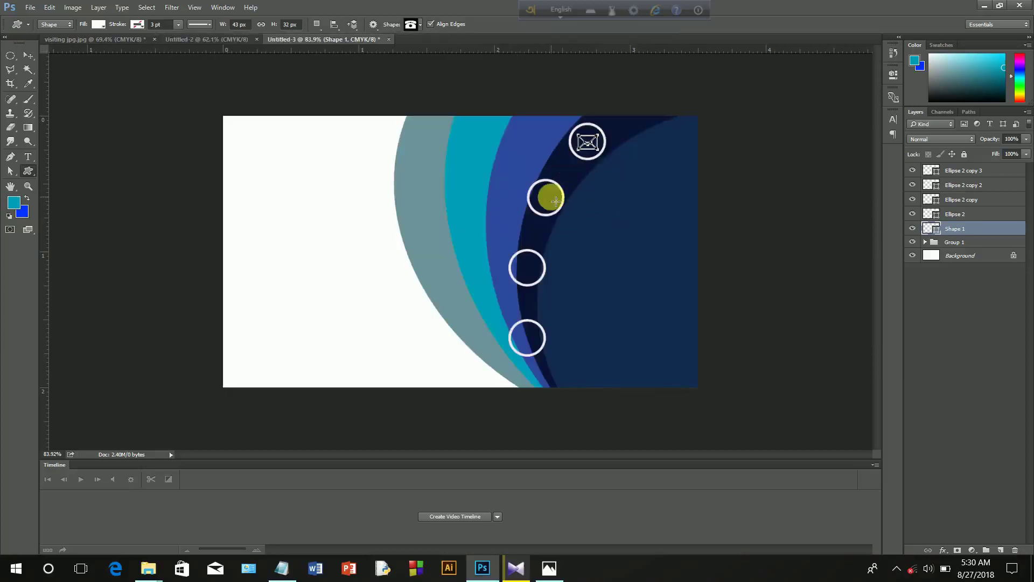
drag(546, 198, 552, 198)
Fill the telephone white and nudge the second circle slightly right to centre it.
double_click(931, 228)
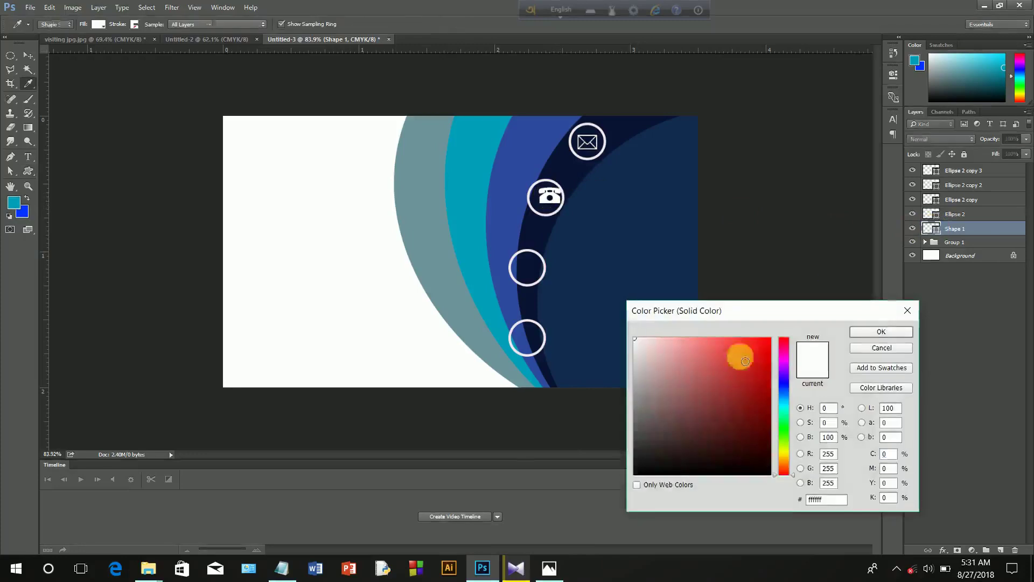
click(882, 332)
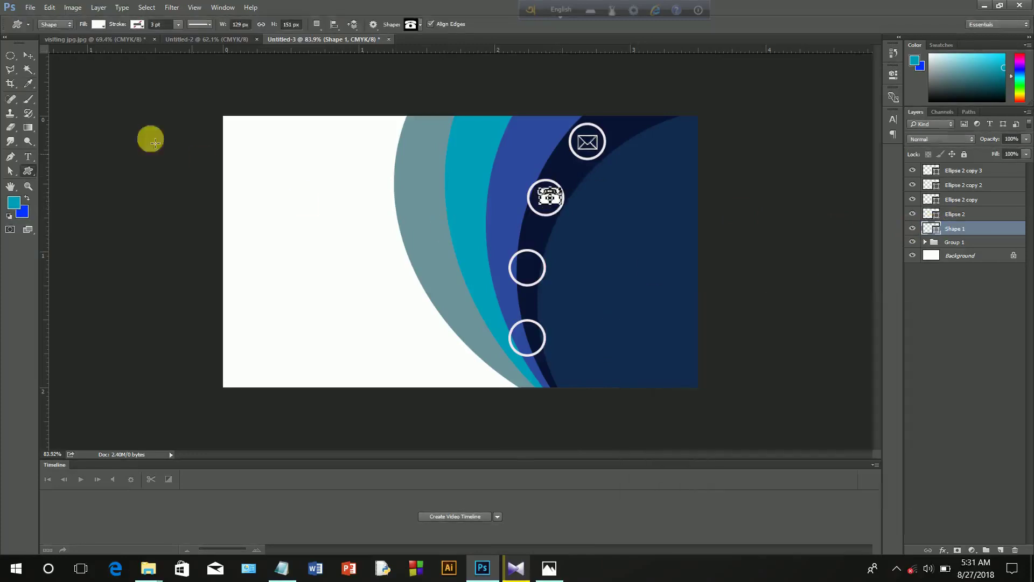
click(28, 55)
drag(546, 202, 550, 204)
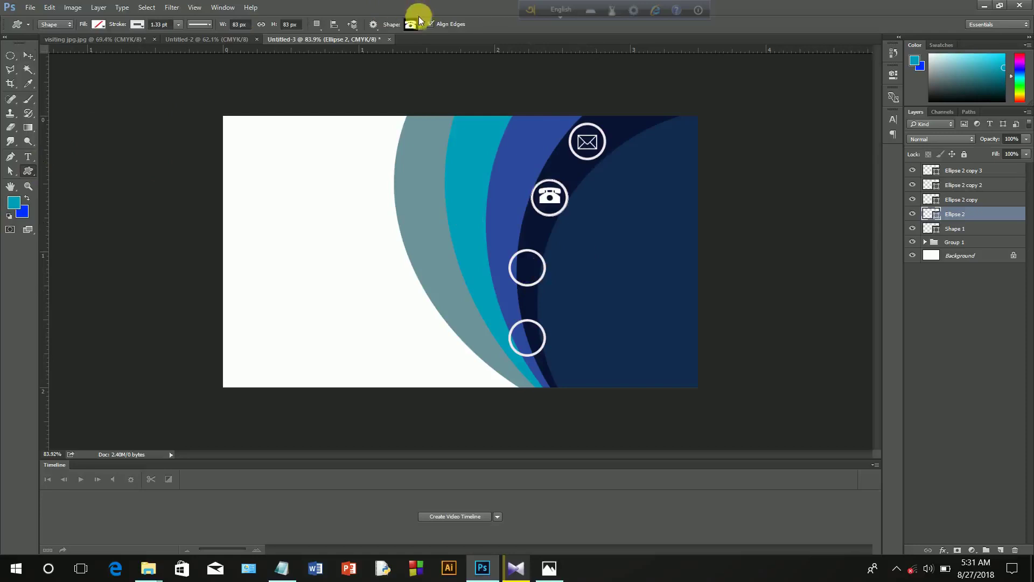
Compare against the finished reference card, then return to the working card.
click(419, 25)
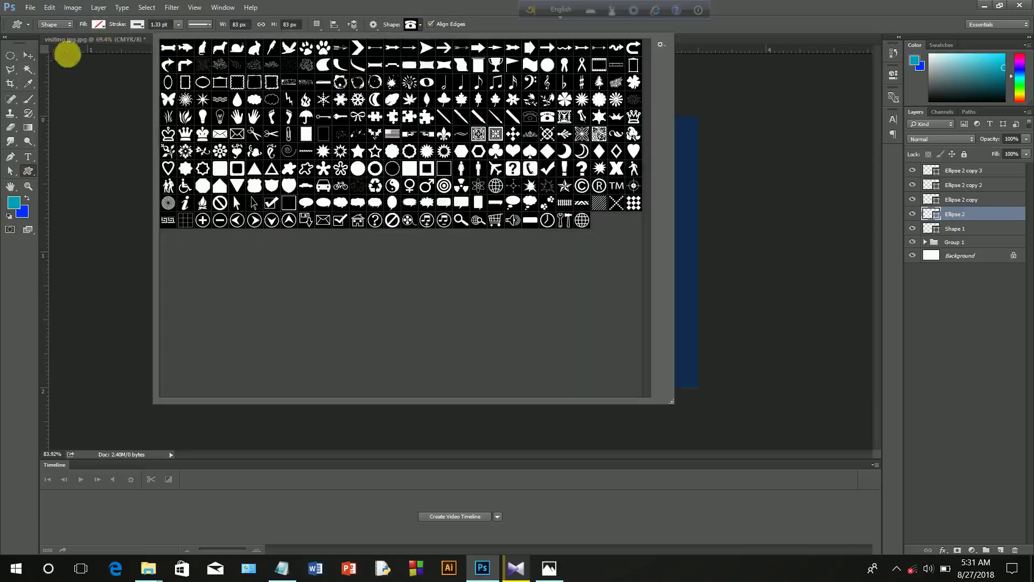
click(85, 43)
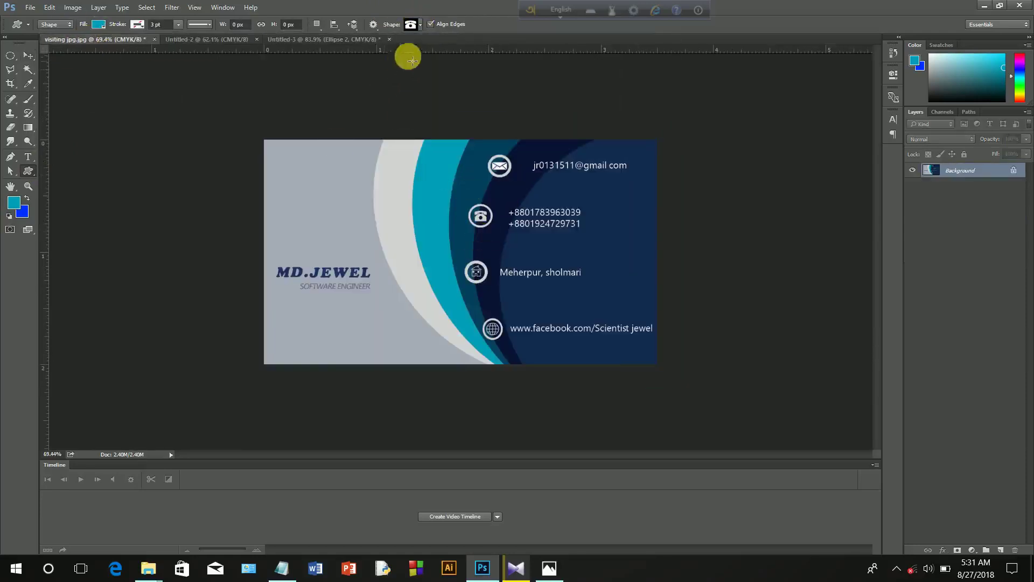
click(369, 41)
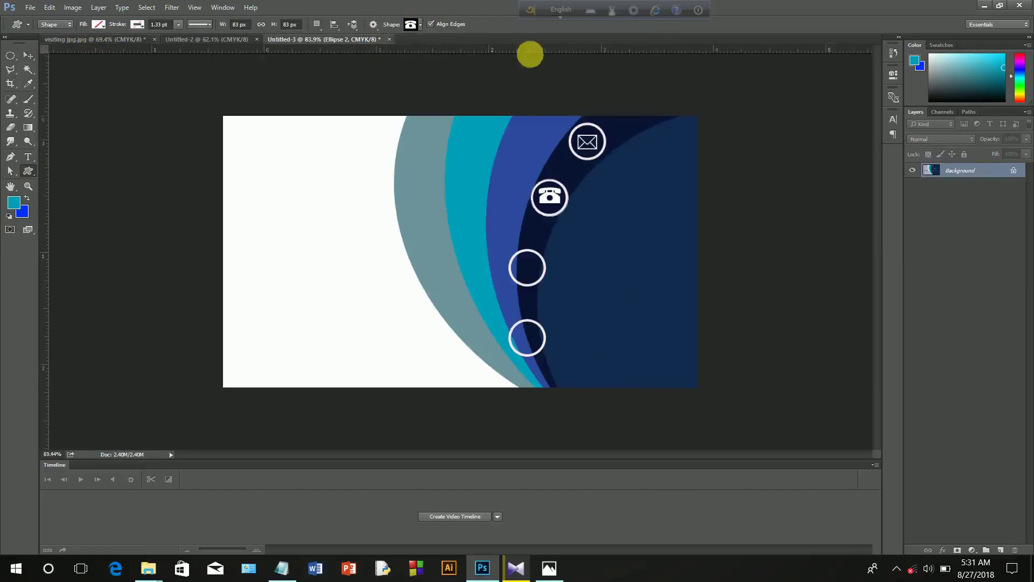
Draw a white-filled house custom shape inside the third circle.
click(419, 24)
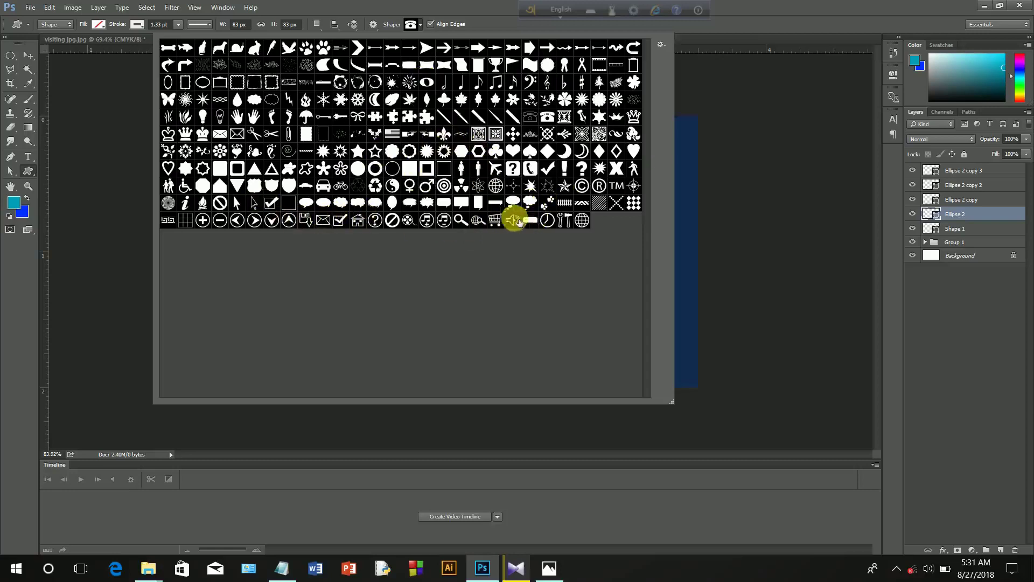
double_click(364, 222)
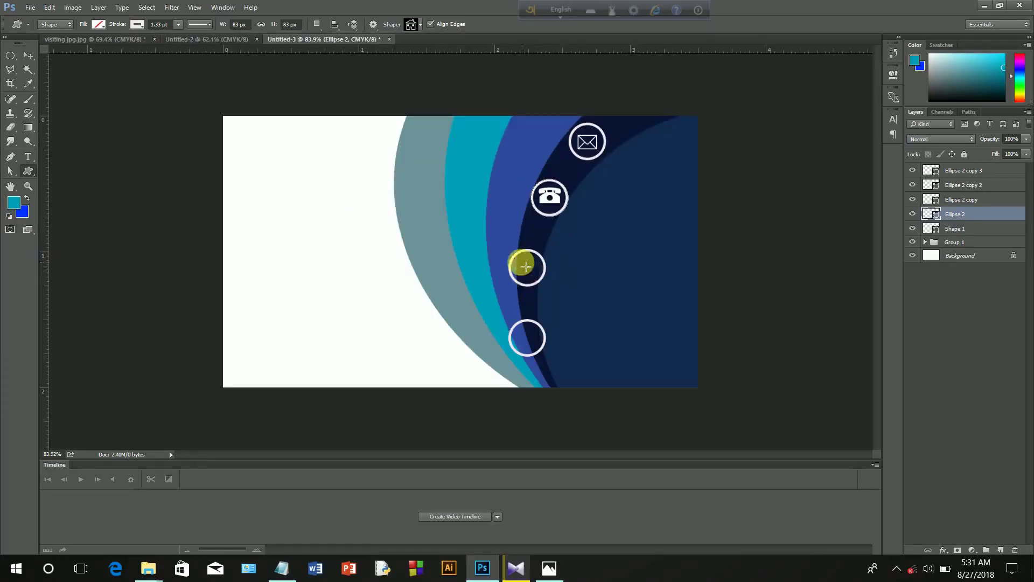
drag(527, 264, 542, 283)
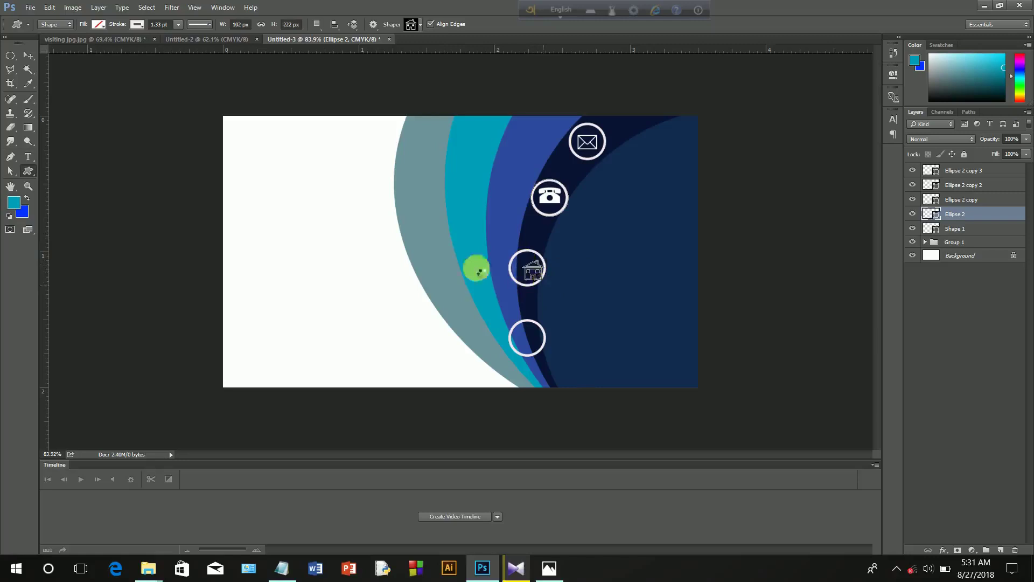
double_click(932, 214)
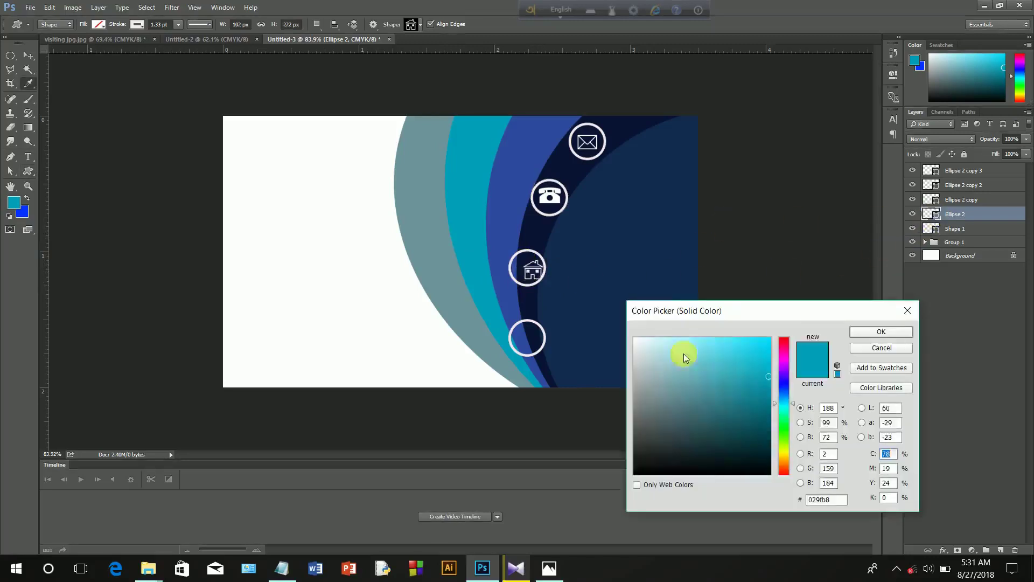
click(891, 333)
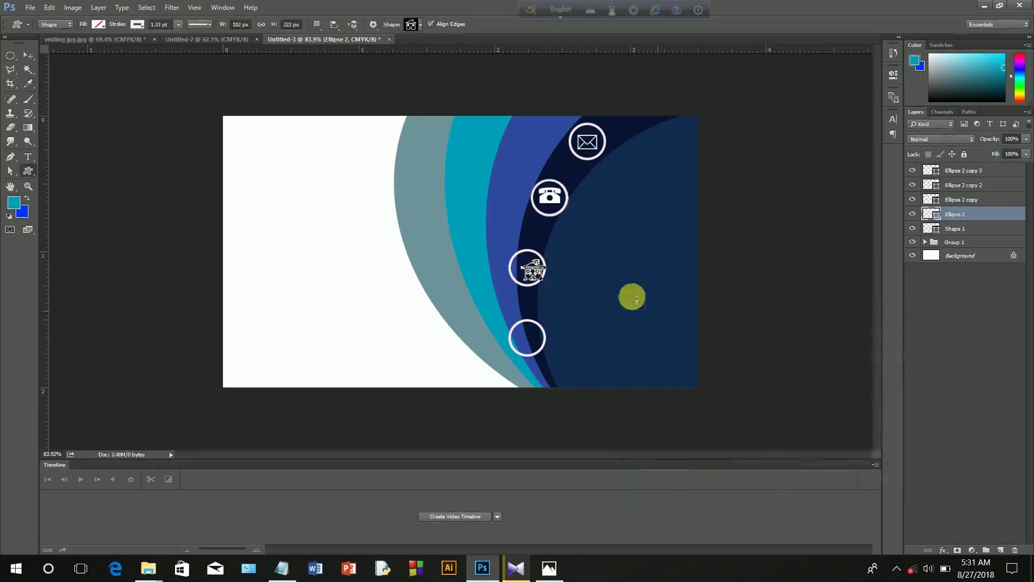
Realign the third circle around the house icon and bring up the reference card.
click(28, 55)
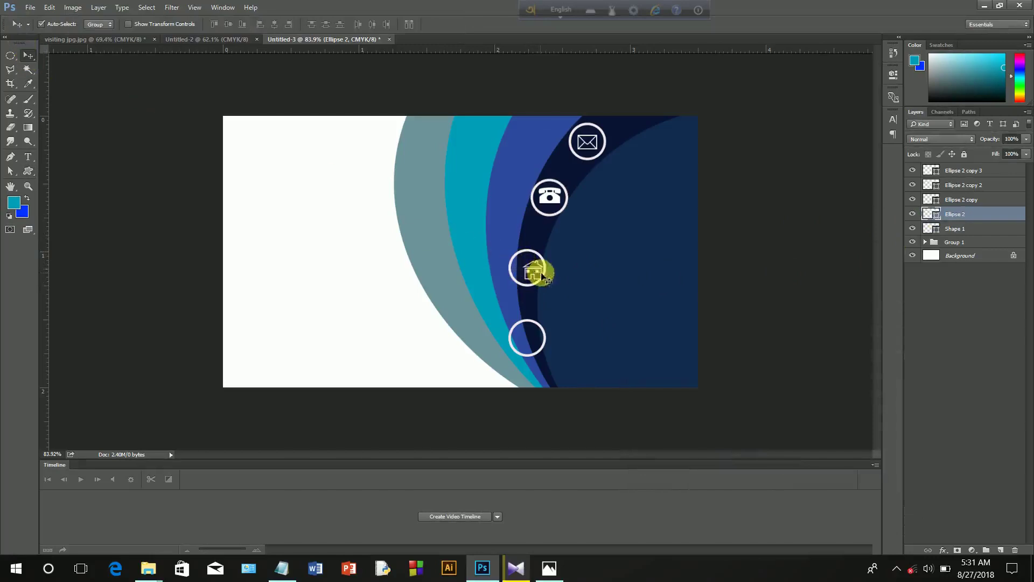
drag(539, 273, 540, 275)
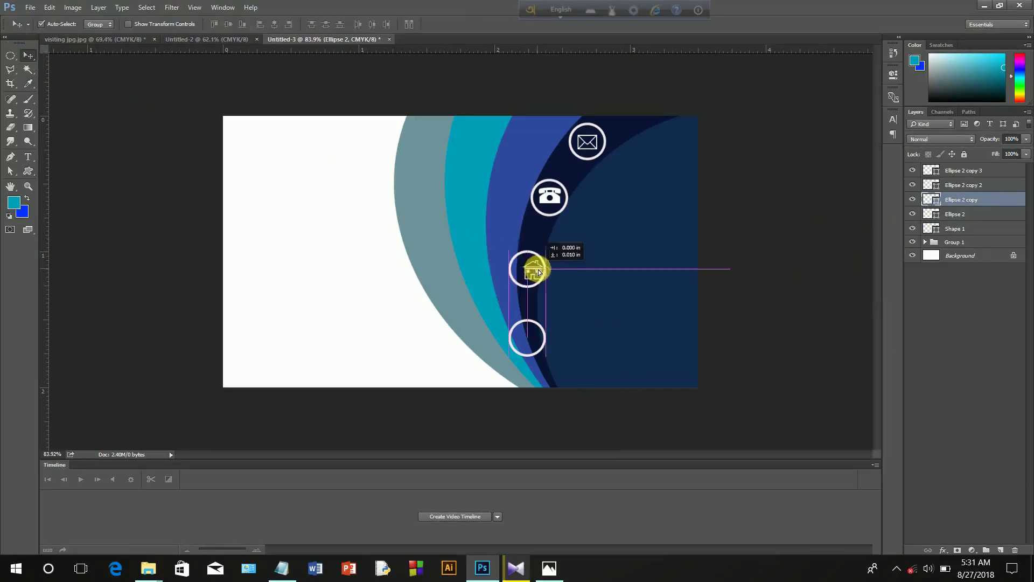
drag(535, 270, 518, 269)
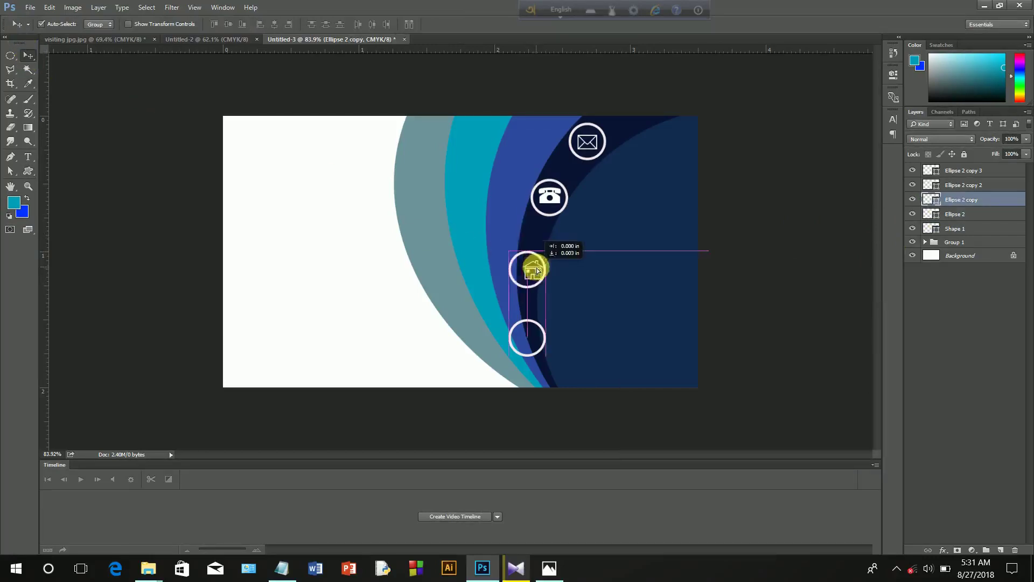
drag(517, 269, 531, 269)
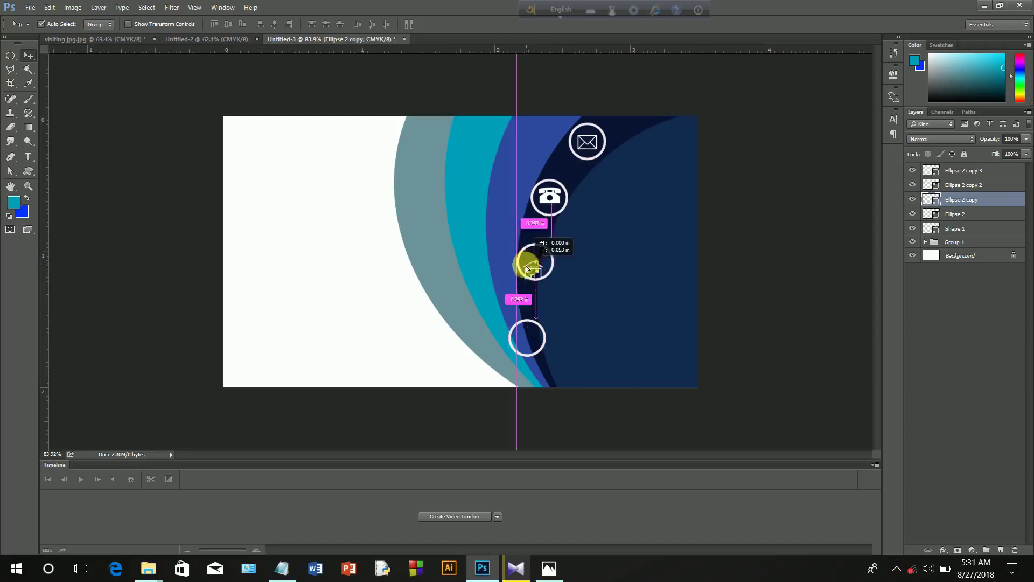
drag(531, 270, 533, 269)
click(106, 39)
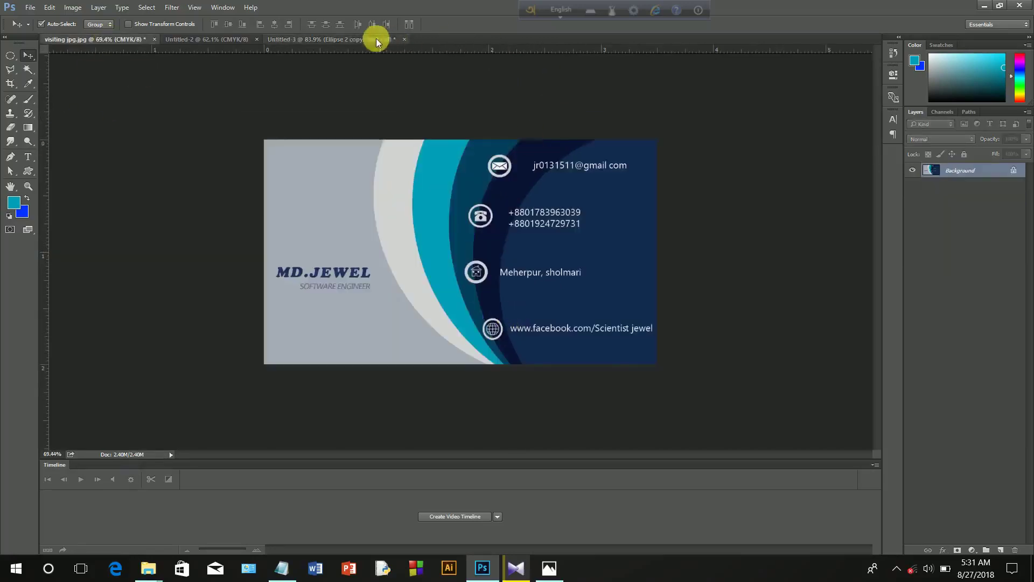
click(376, 42)
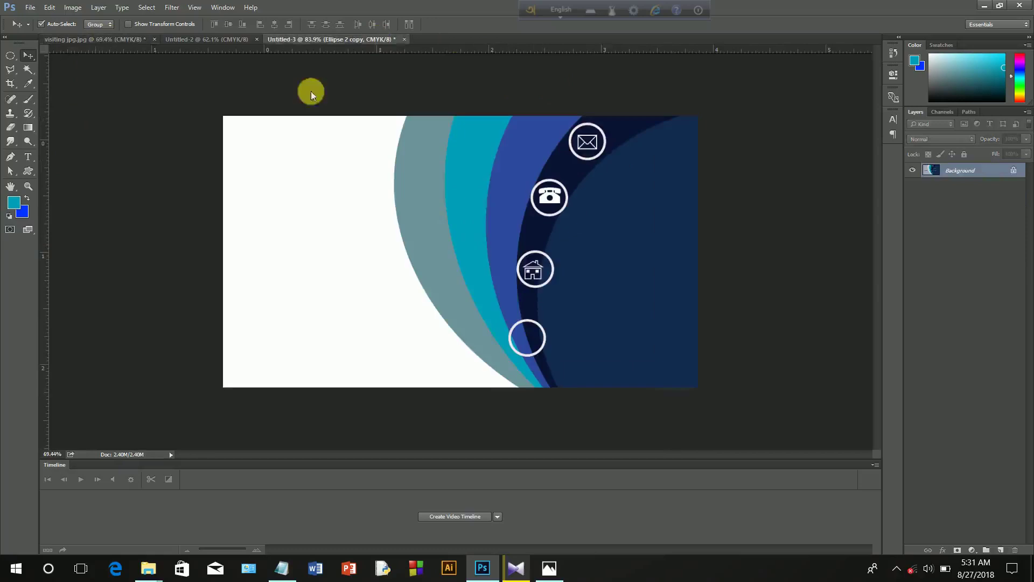
click(32, 172)
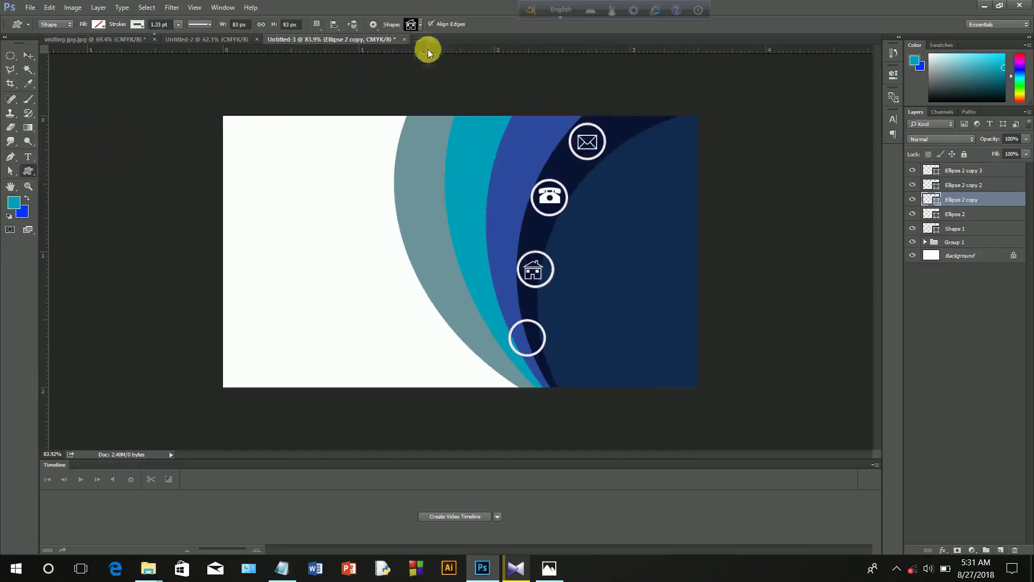
click(420, 25)
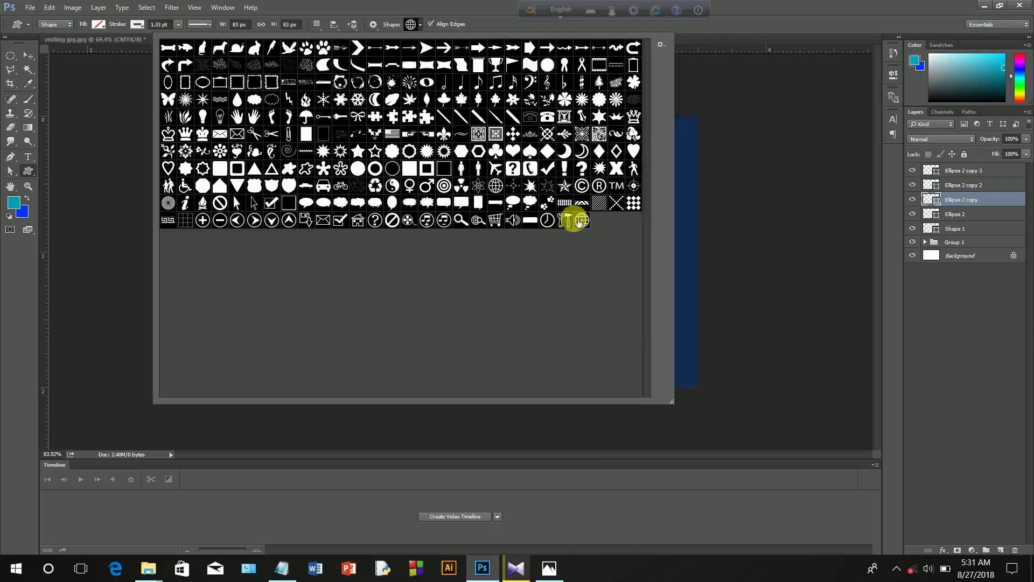
double_click(579, 222)
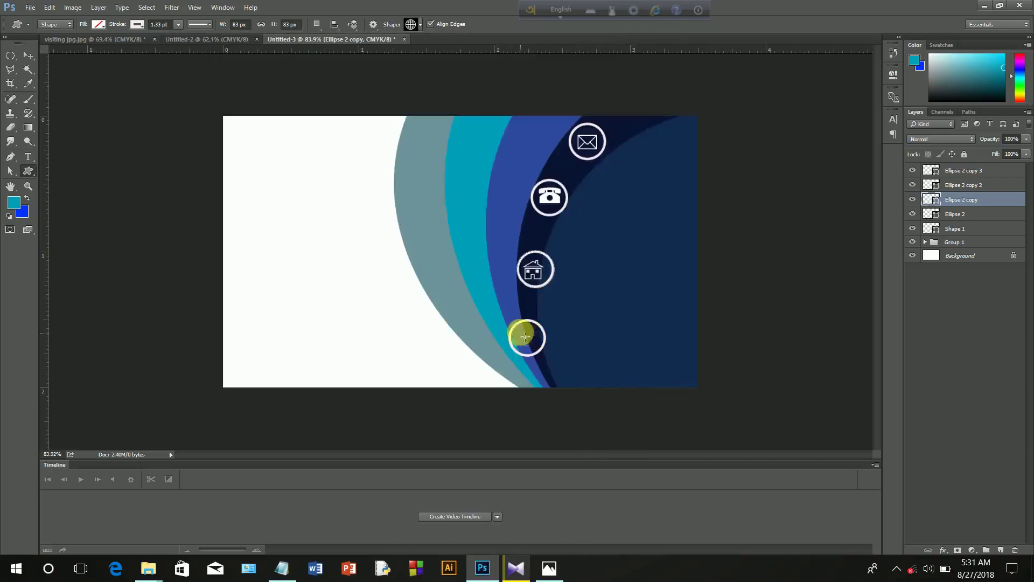
drag(520, 330, 549, 360)
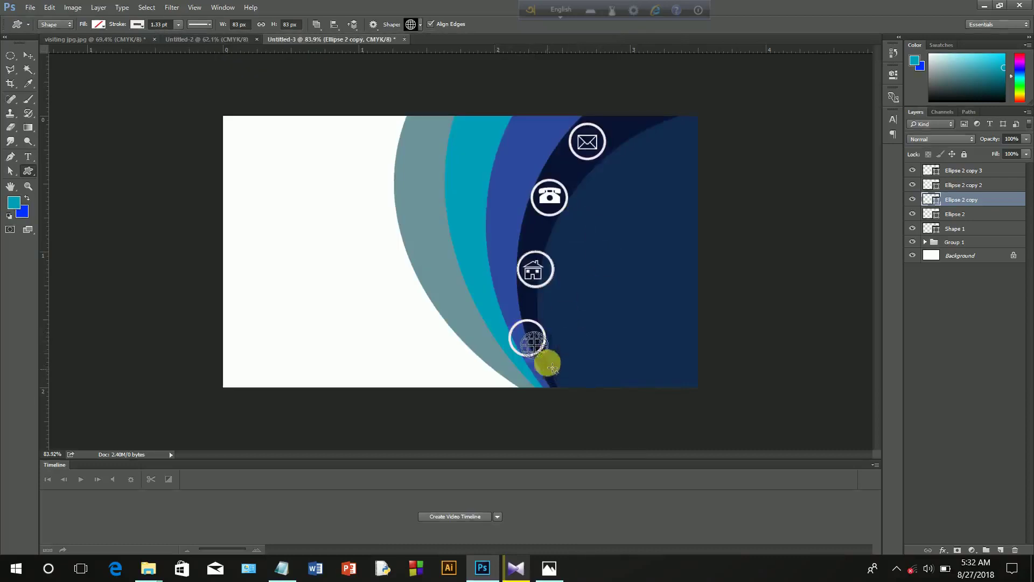
double_click(939, 204)
drag(647, 350, 607, 340)
click(889, 332)
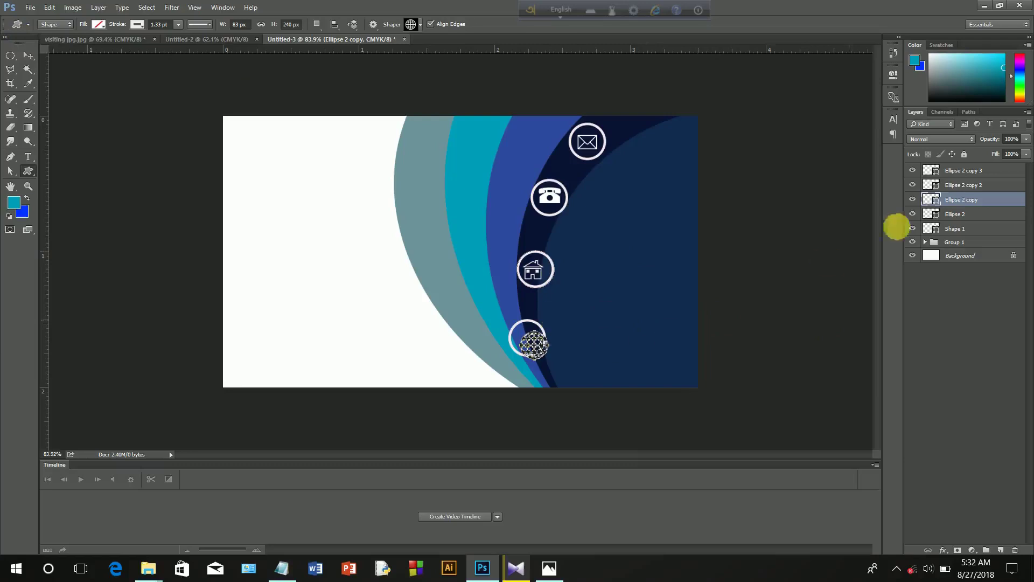
click(27, 55)
click(41, 25)
scroll(365, 278, up, 2)
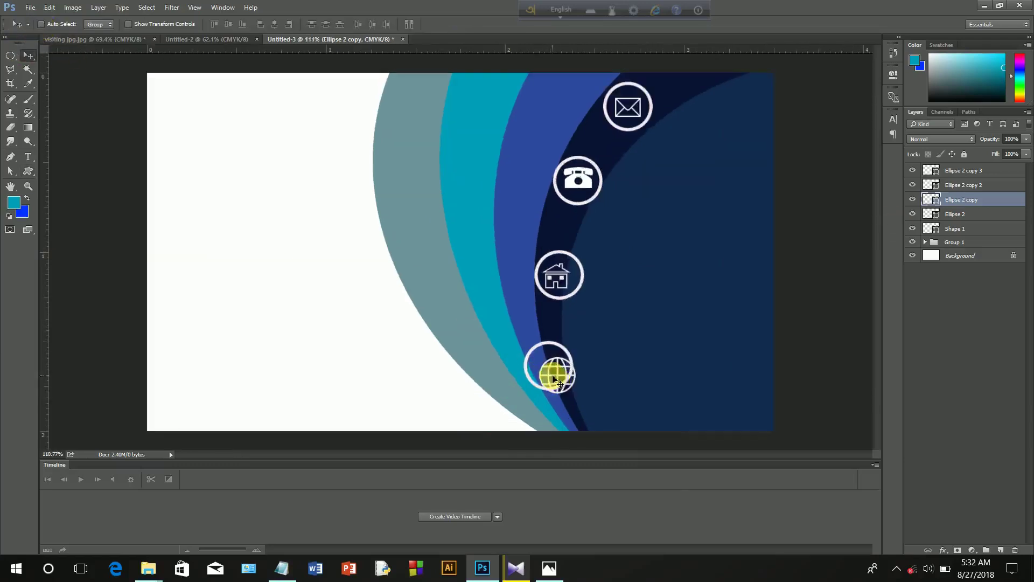
right_click(554, 377)
click(577, 384)
drag(578, 392, 570, 386)
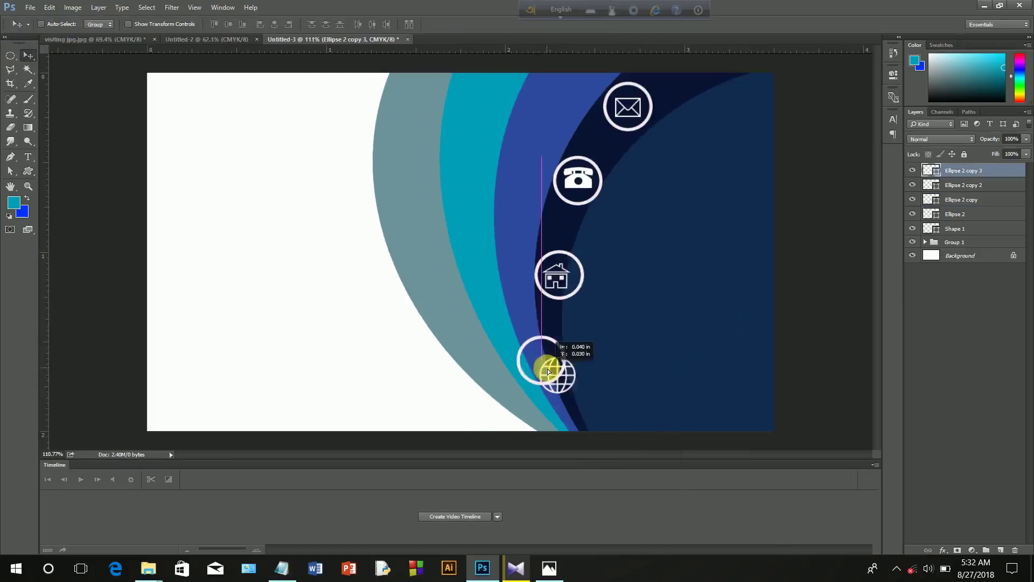
right_click(571, 385)
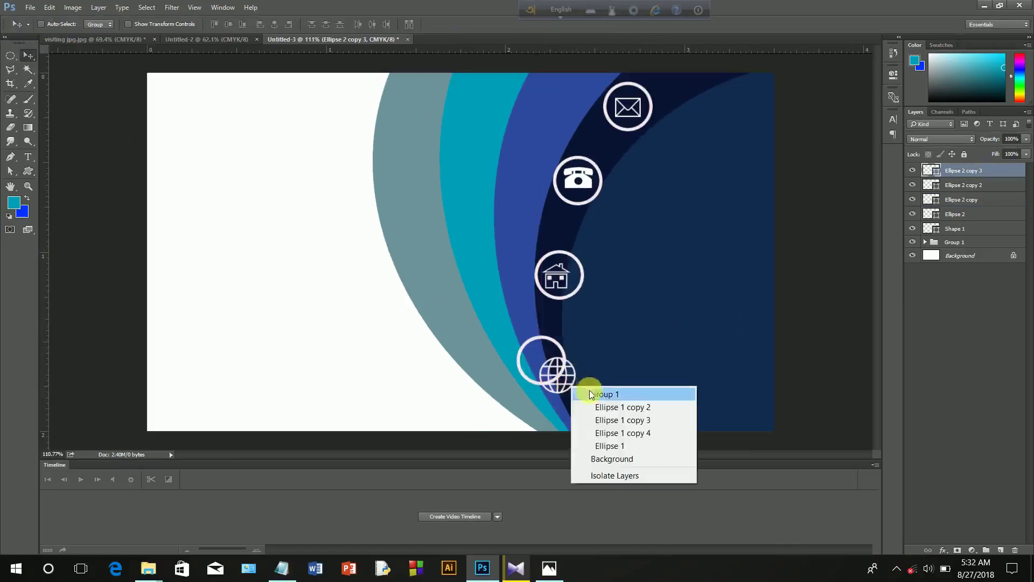
click(589, 389)
right_click(572, 383)
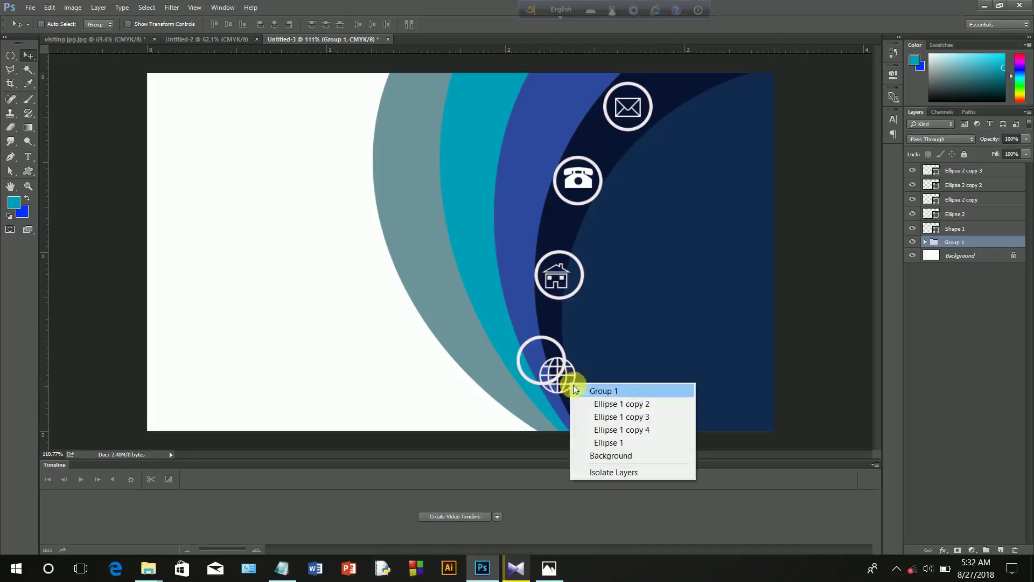
click(932, 235)
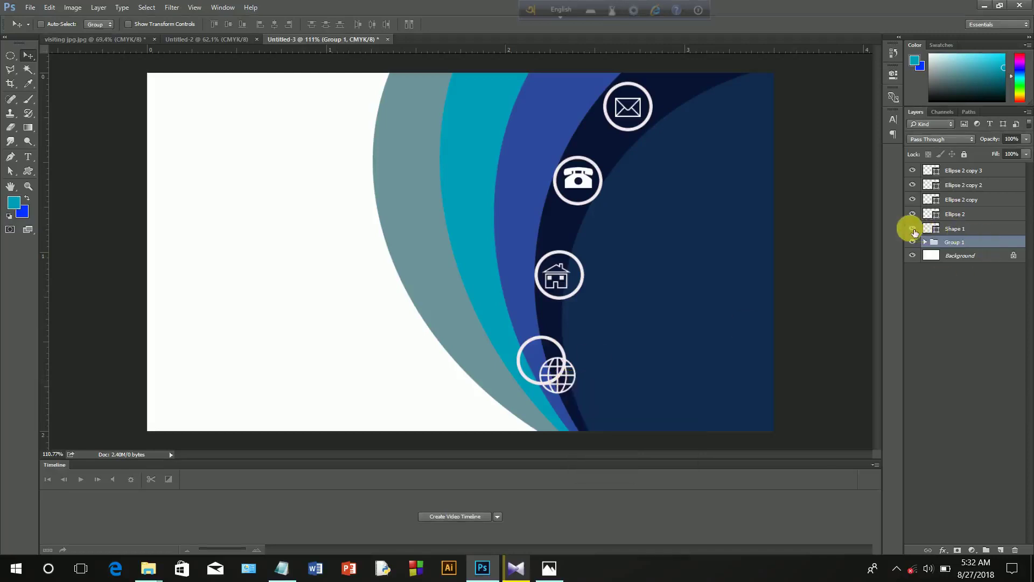
click(913, 230)
click(914, 230)
click(913, 214)
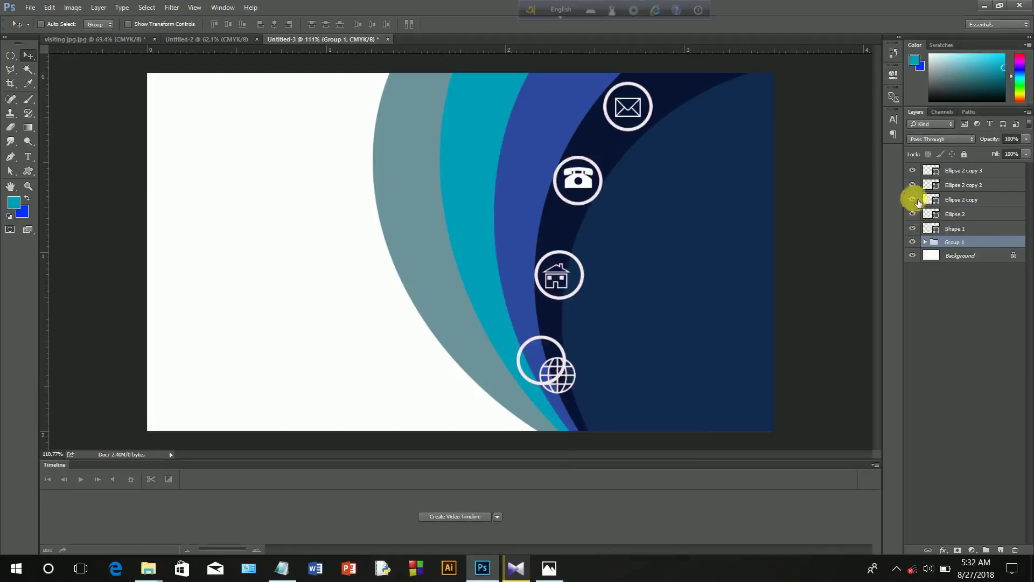
click(919, 203)
click(919, 203)
drag(557, 372, 564, 382)
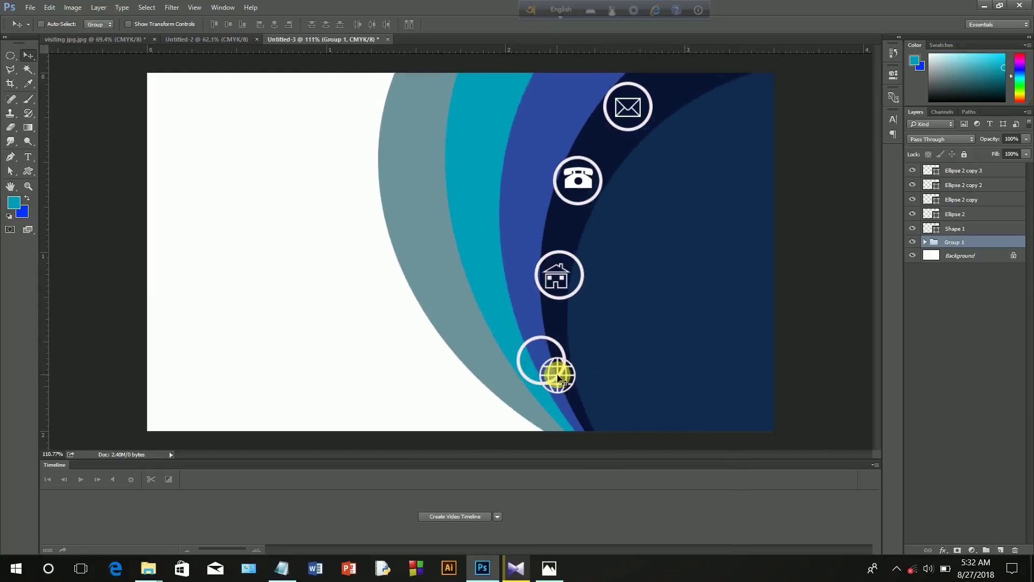
right_click(565, 382)
click(560, 383)
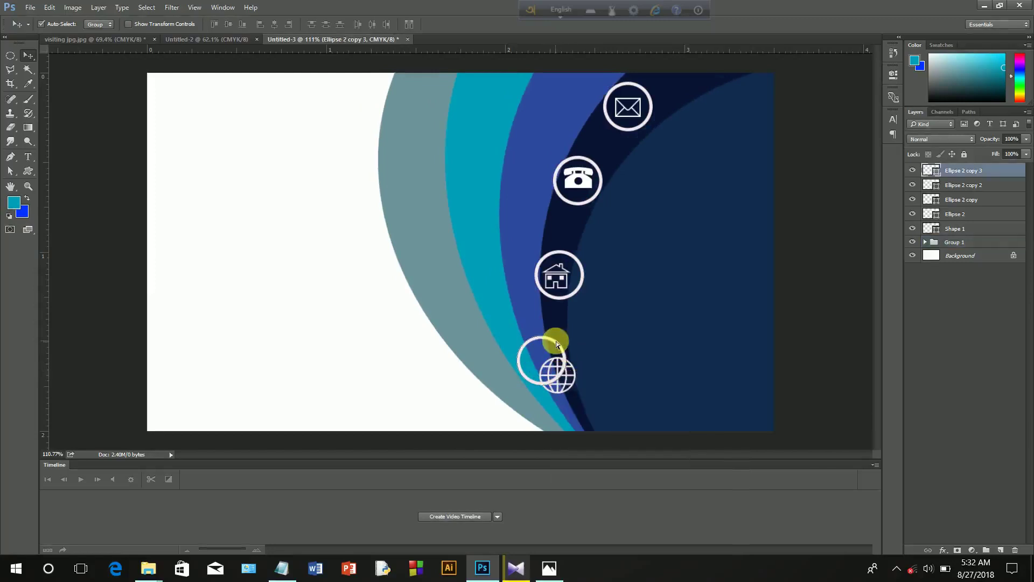
key(ctrl+z)
drag(558, 350, 573, 365)
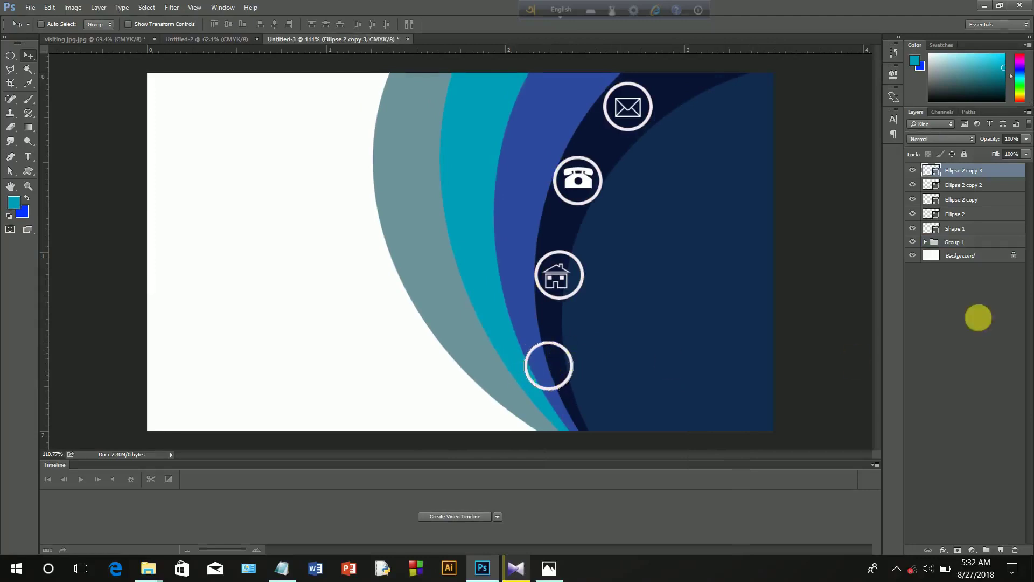
click(979, 257)
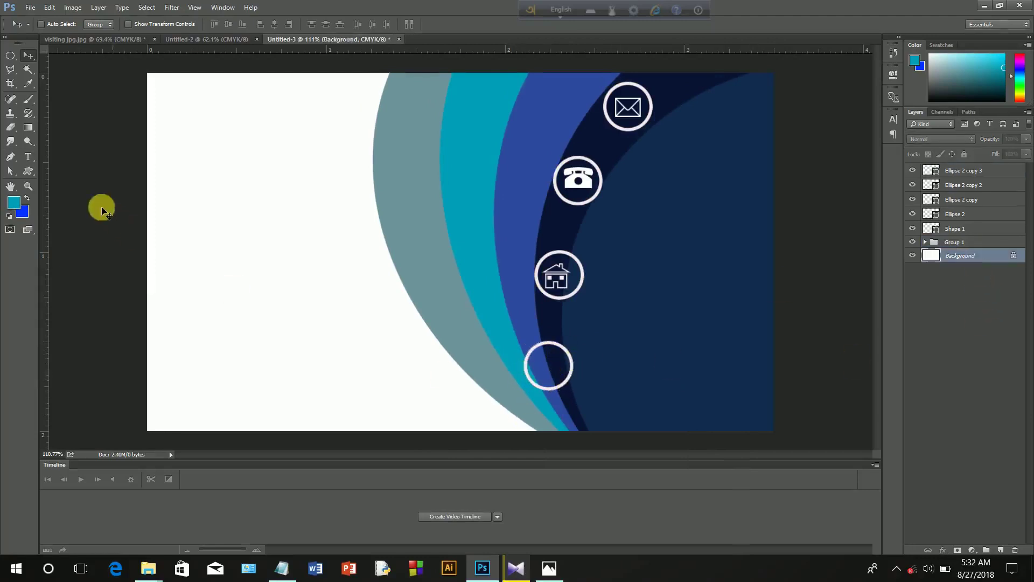
click(30, 171)
Draw the globe custom shape inside the empty bottom circle.
right_click(28, 171)
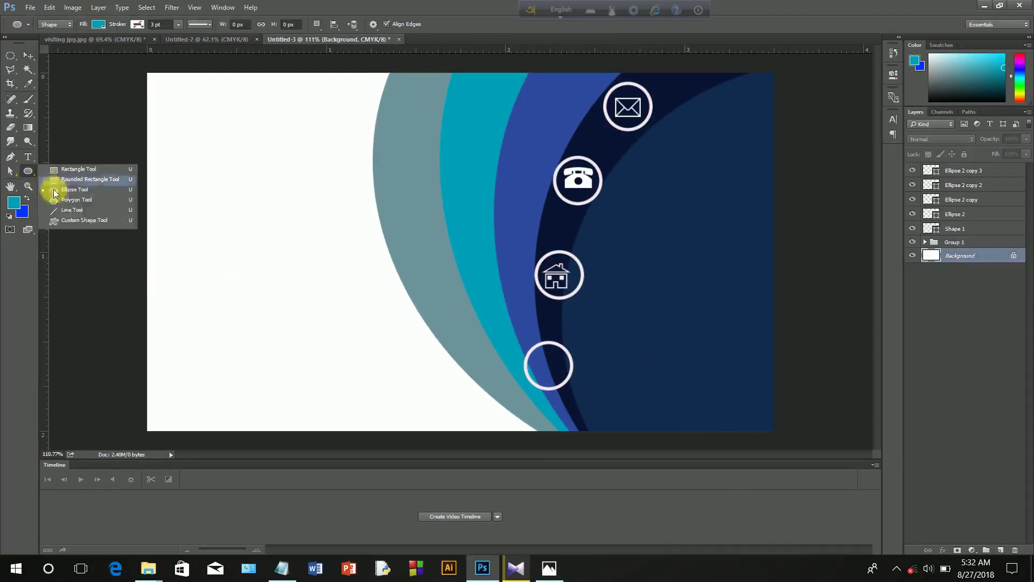
click(69, 217)
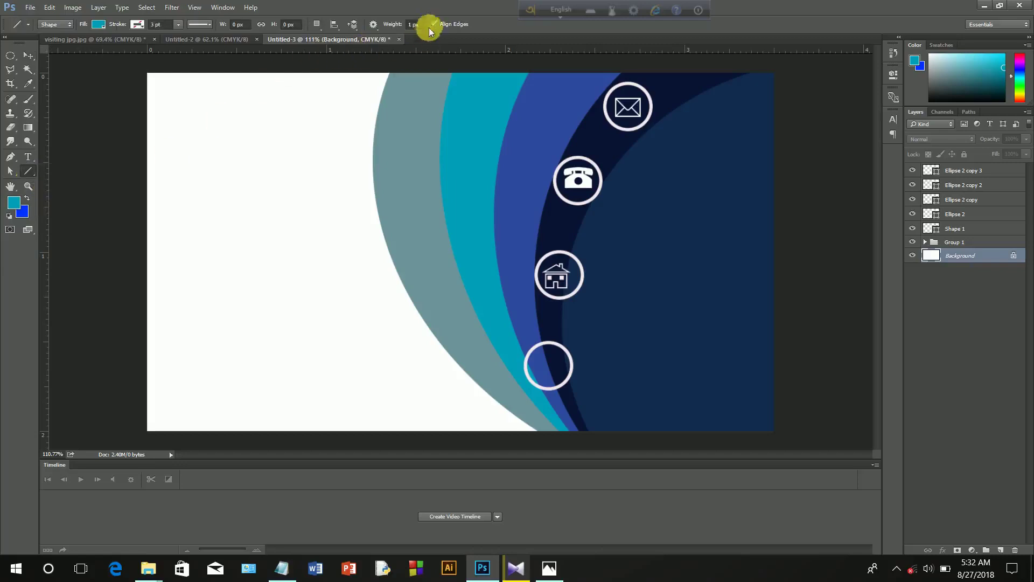
right_click(28, 171)
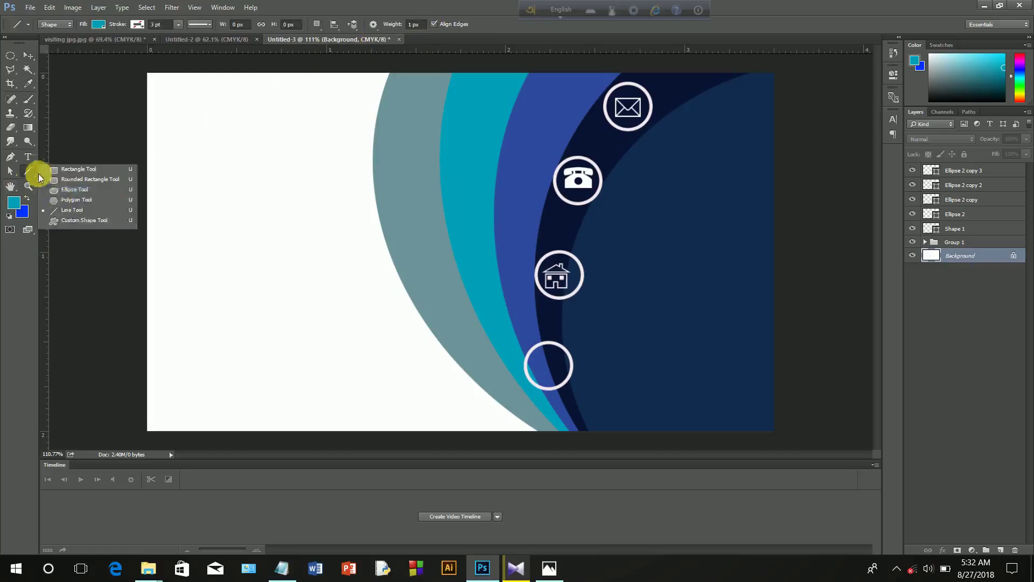
click(70, 230)
click(418, 24)
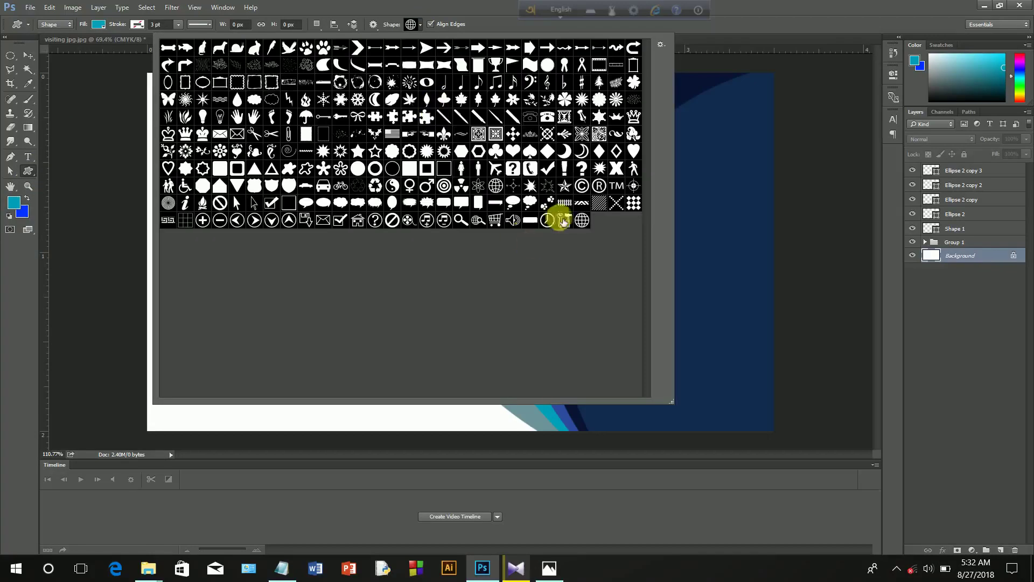
double_click(583, 221)
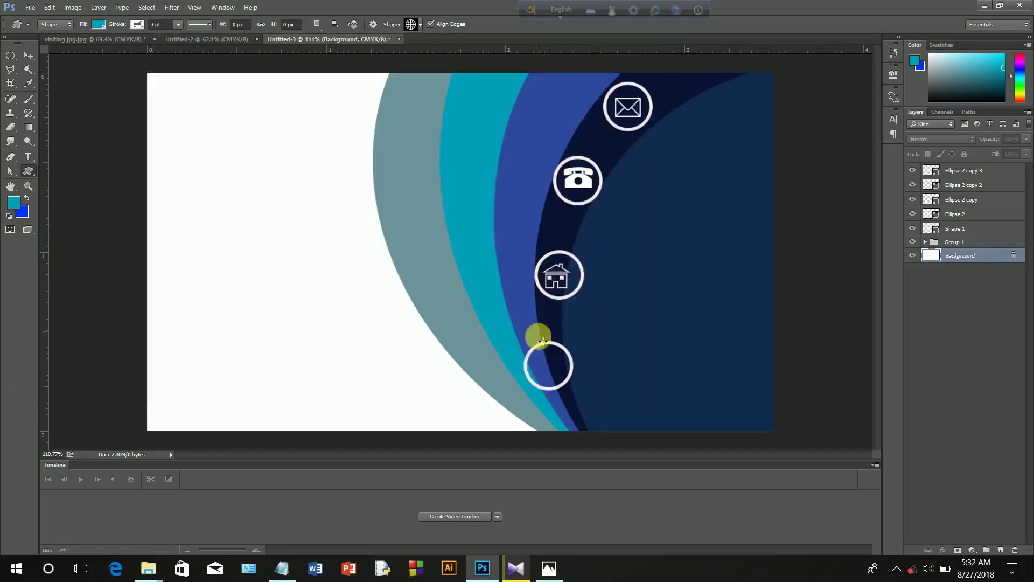
drag(542, 357, 583, 386)
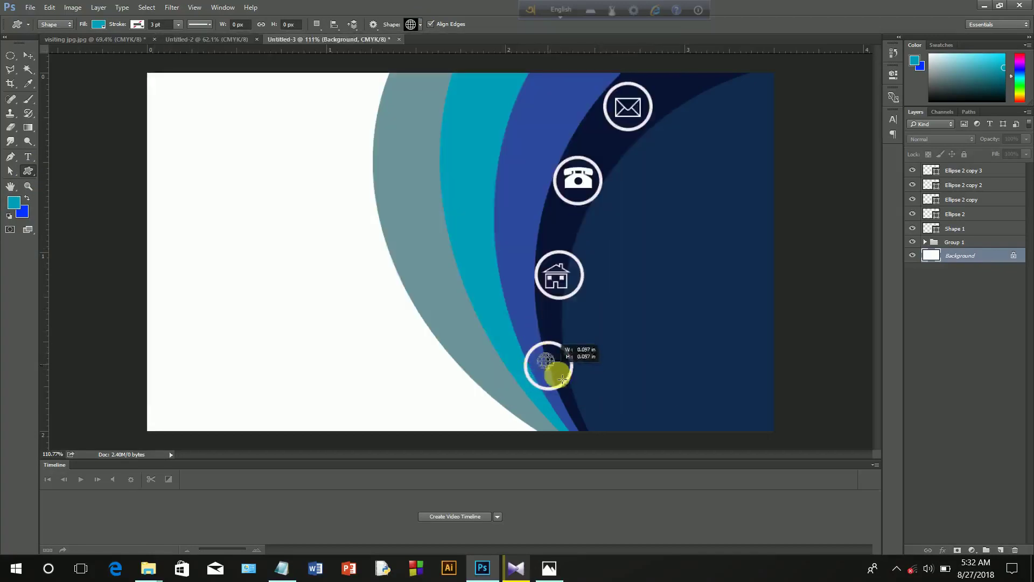
Fill the Shape 2 globe white and move its layer above the curves group.
ctrl+click(932, 256)
double_click(933, 257)
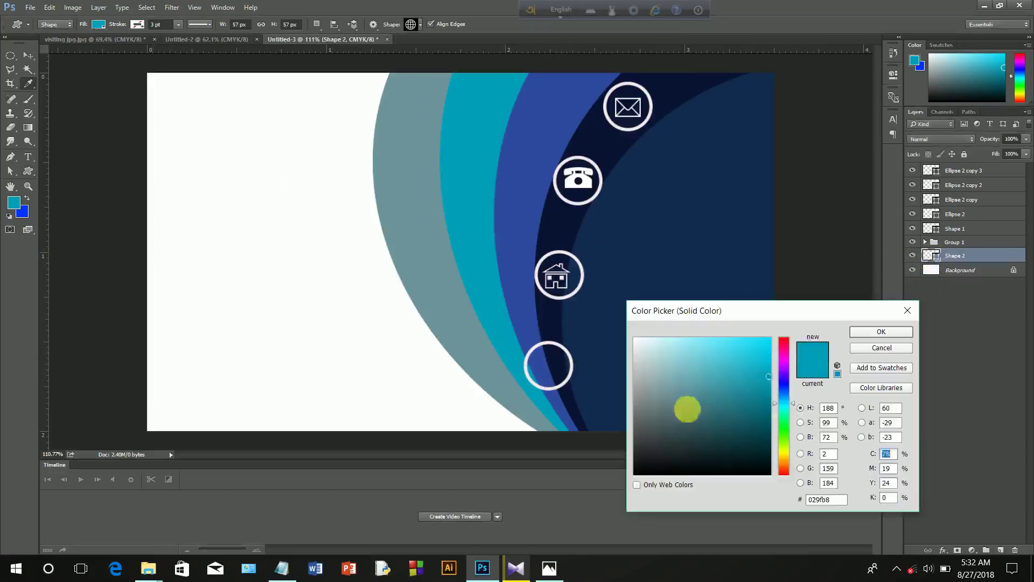
click(882, 333)
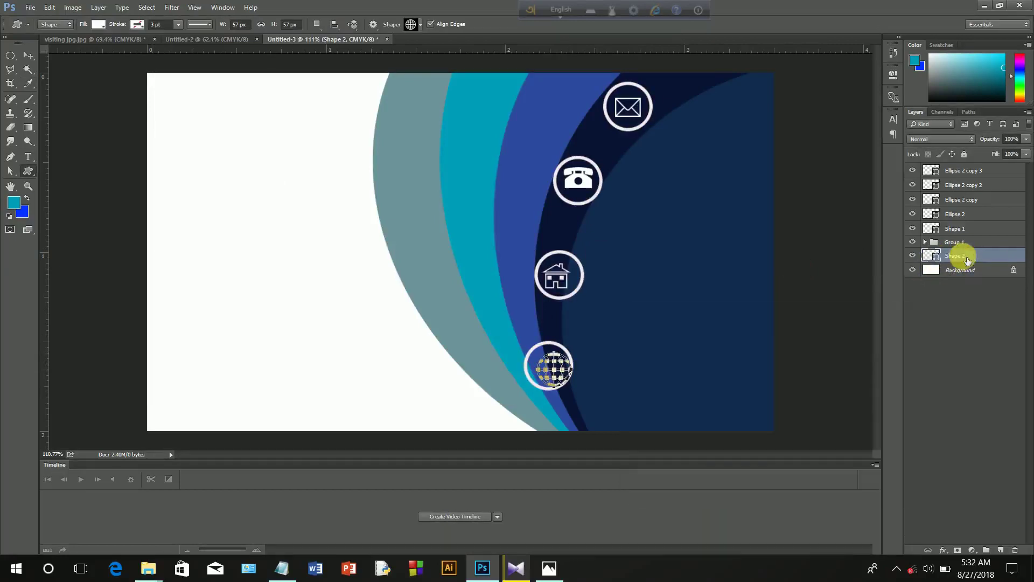
drag(962, 251, 954, 220)
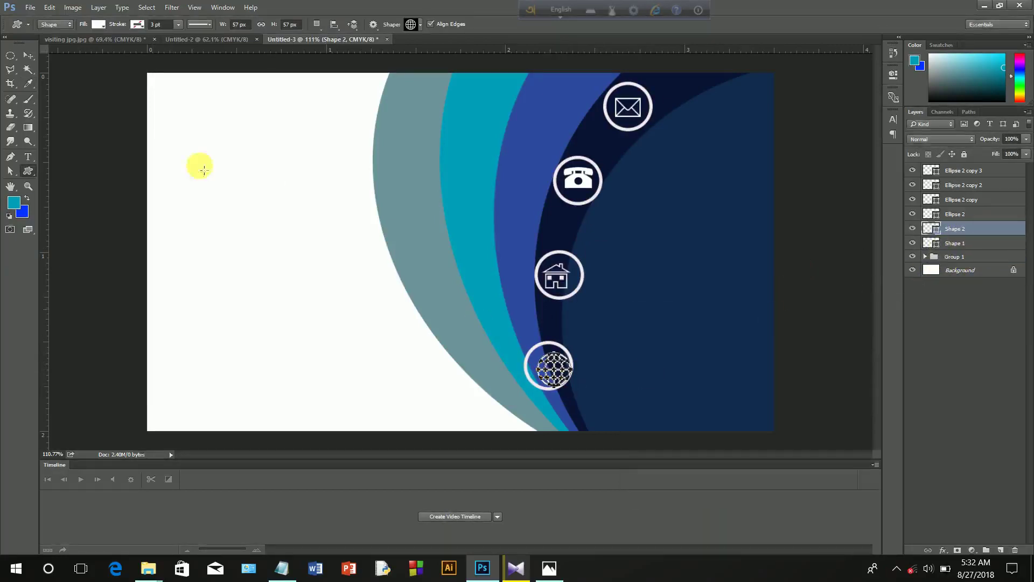
Nudge the house icon slightly and list the layers beneath it.
click(28, 55)
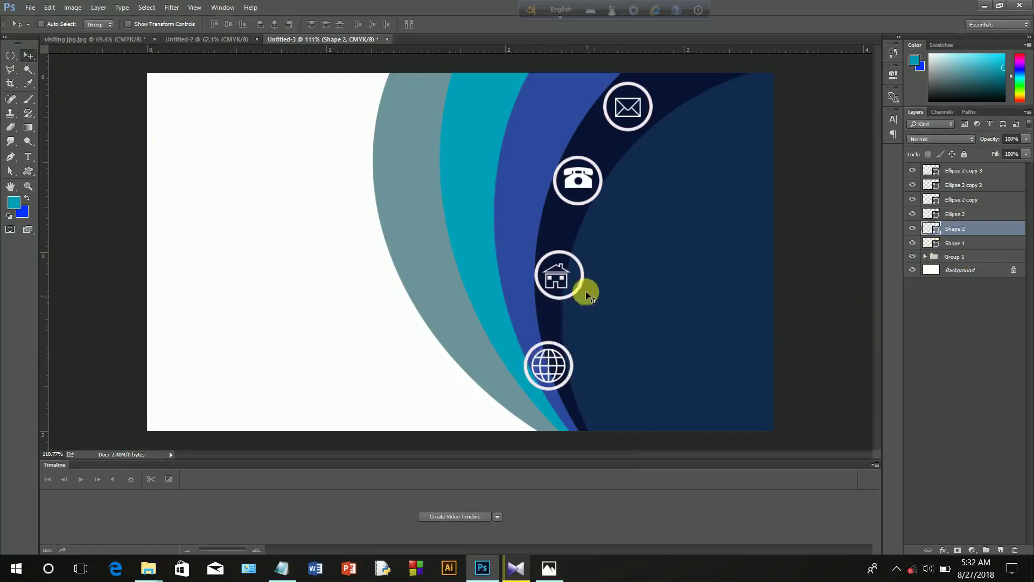
drag(565, 275, 566, 276)
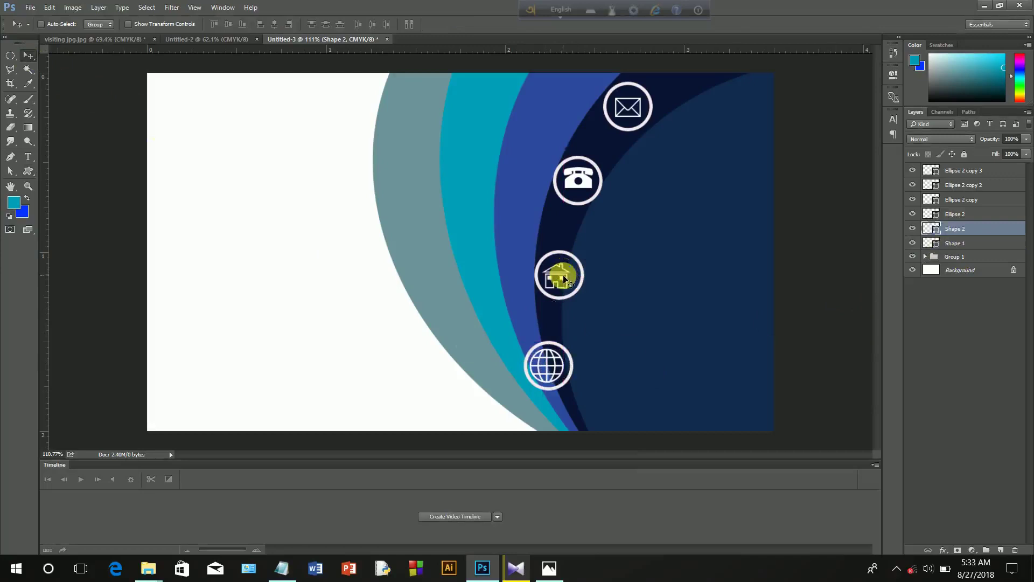
right_click(564, 278)
click(590, 286)
drag(556, 280, 558, 283)
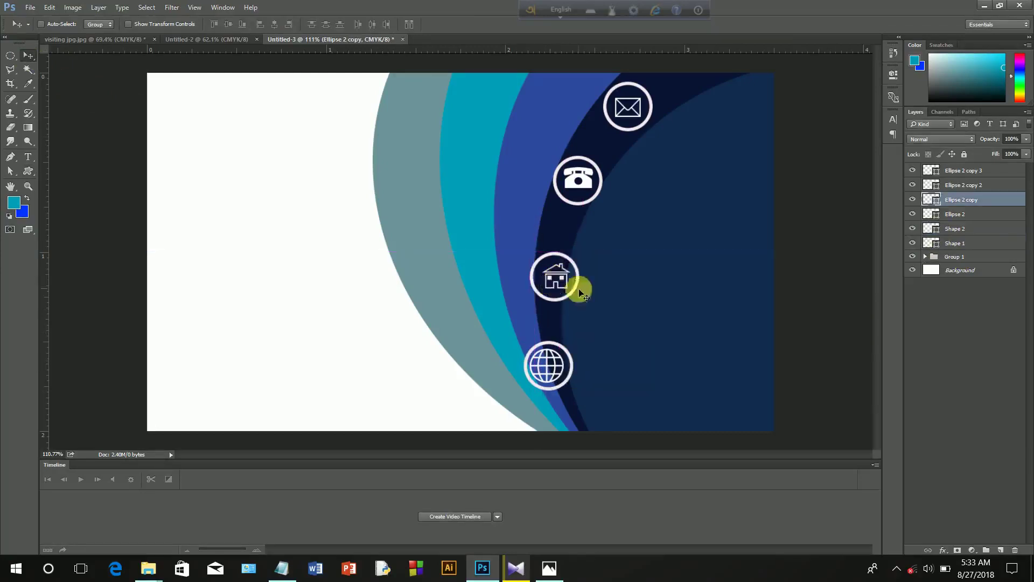
scroll(620, 294, down, 3)
scroll(542, 313, up, 1)
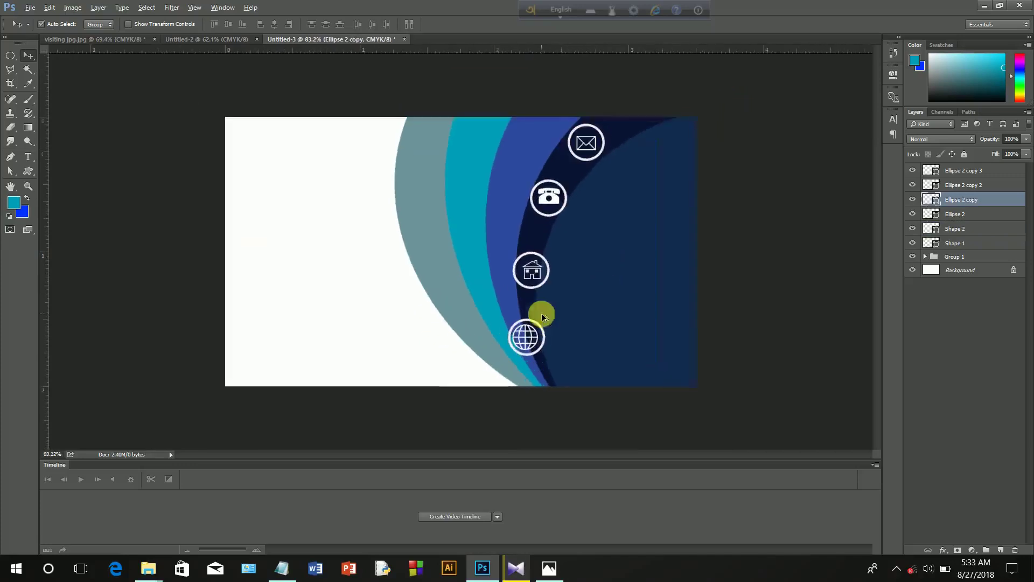
scroll(539, 305, down, 1)
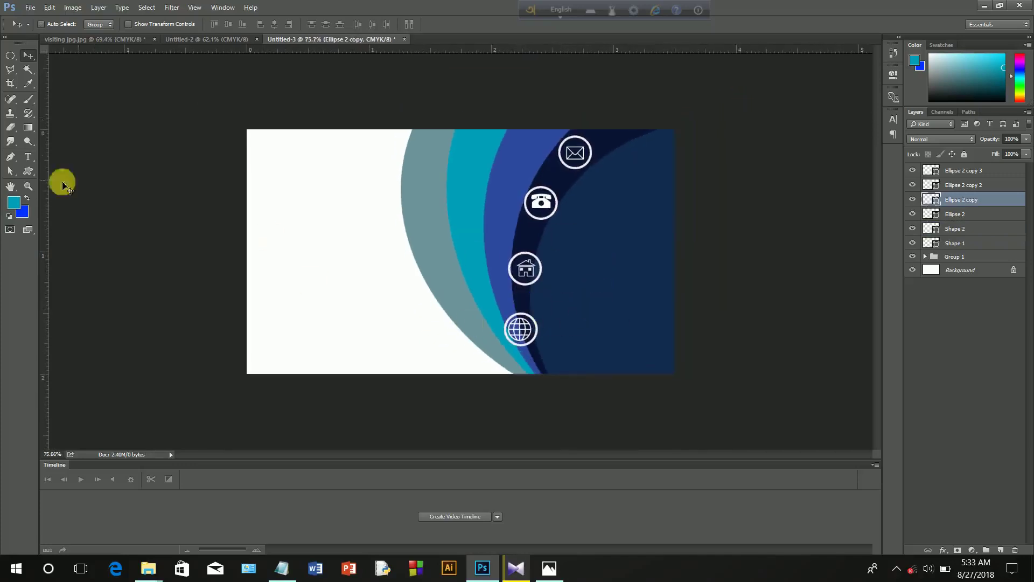
scroll(659, 270, up, 1)
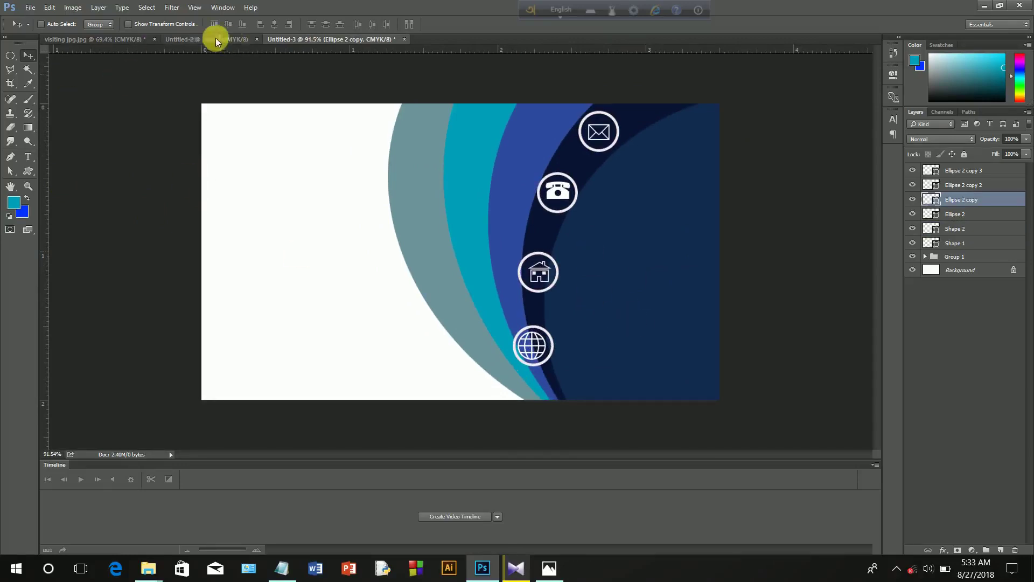
click(130, 39)
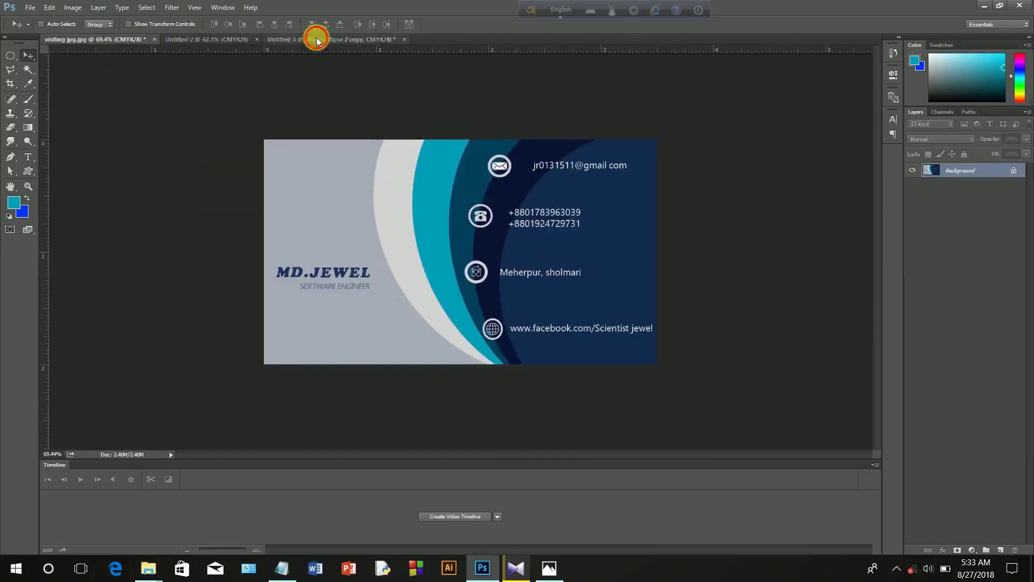
click(317, 39)
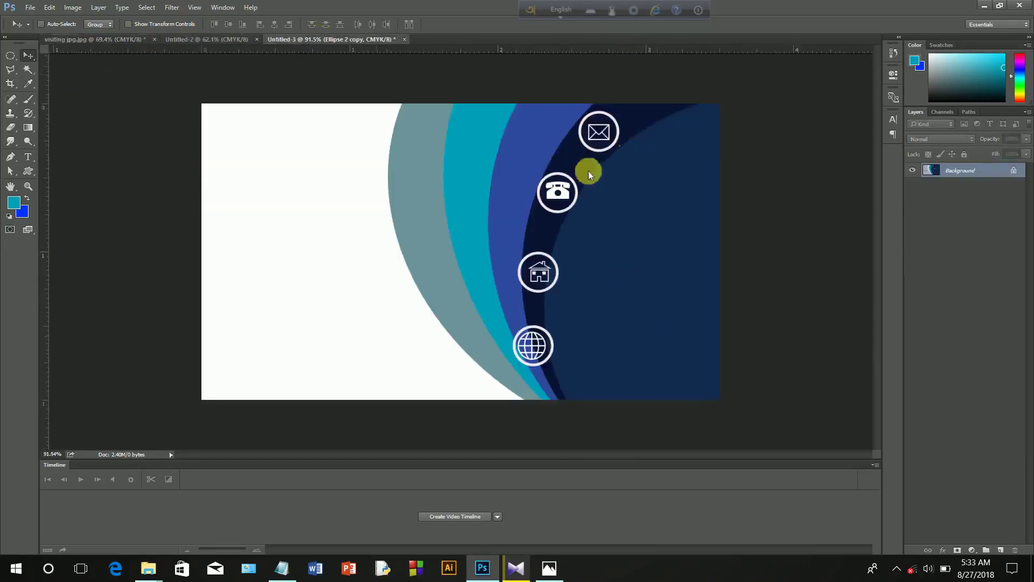
Type the e-mail address in Arial Italic 12 pt beside the envelope icon.
click(29, 158)
click(641, 144)
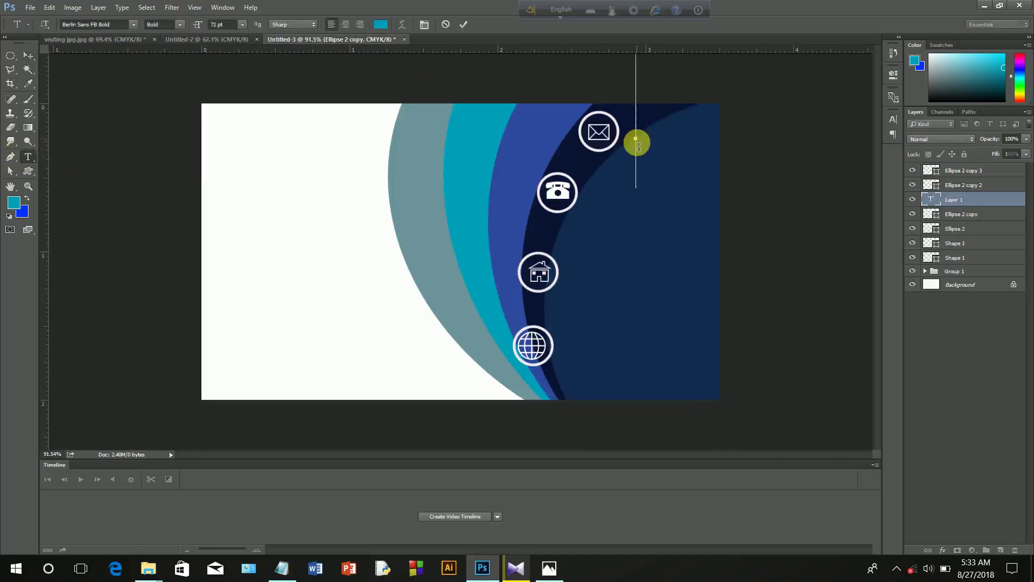
text(JE)
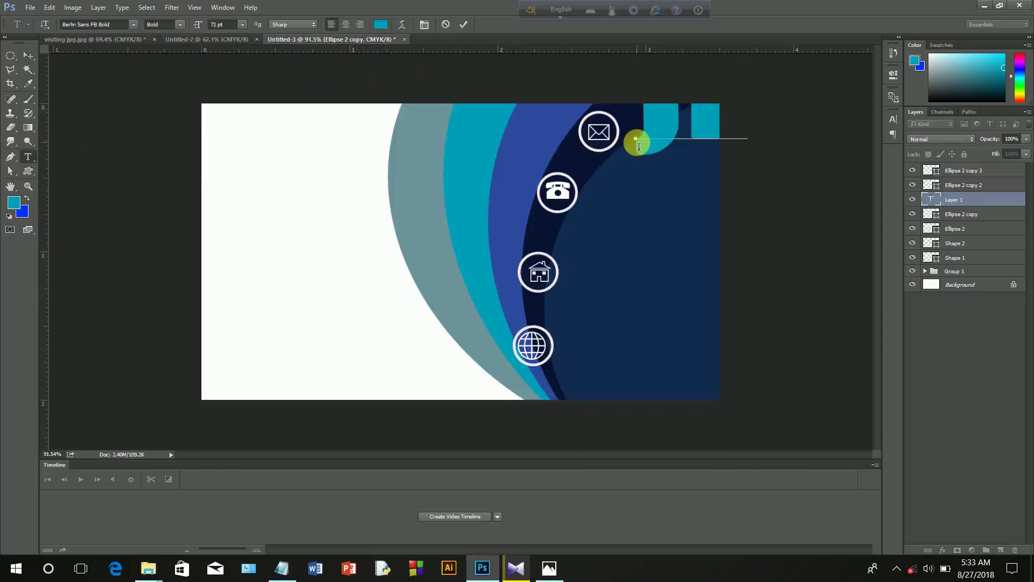
key(BackSpace)
key(BackSpace)
click(242, 24)
click(248, 115)
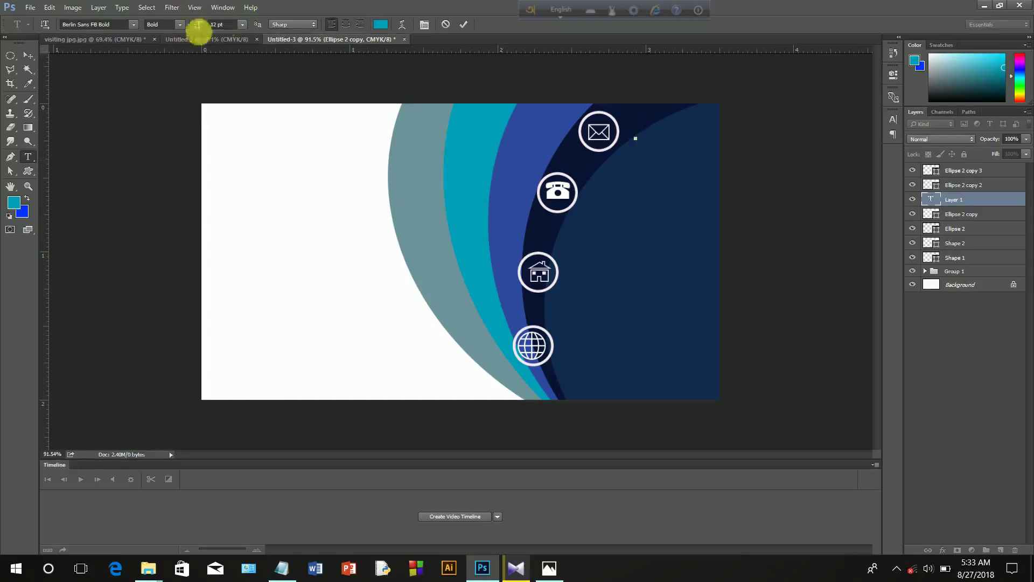
click(134, 25)
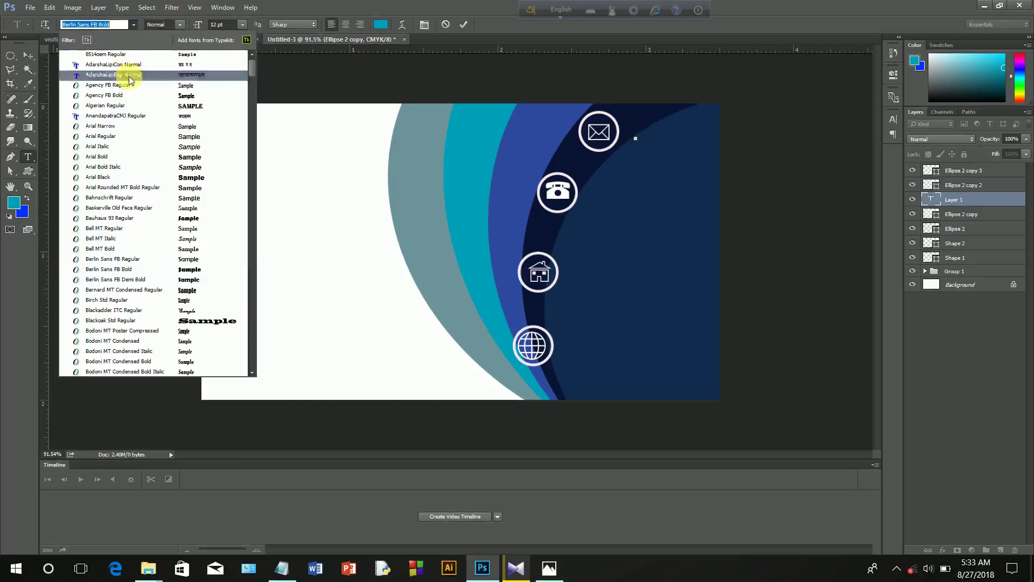
click(226, 147)
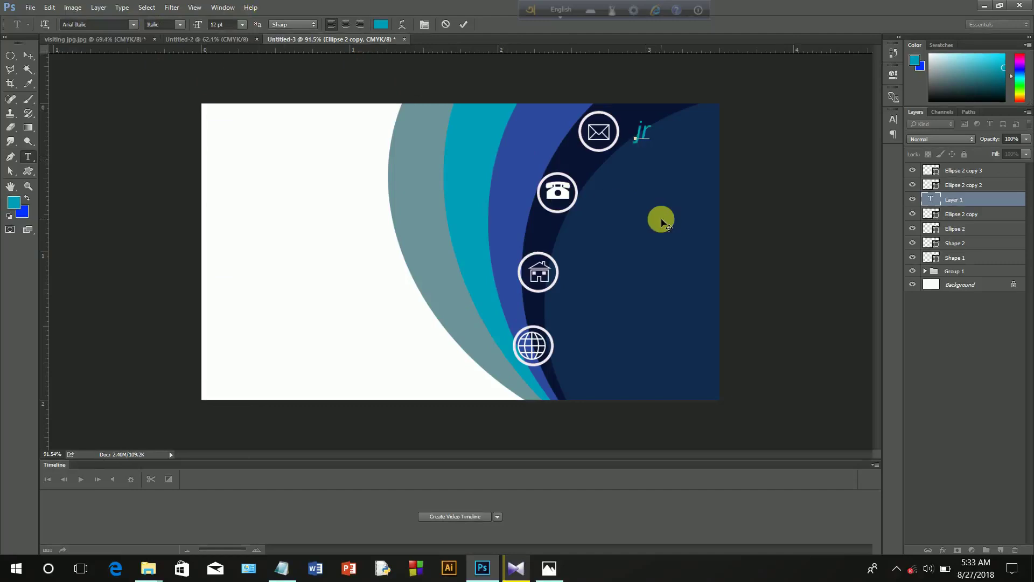
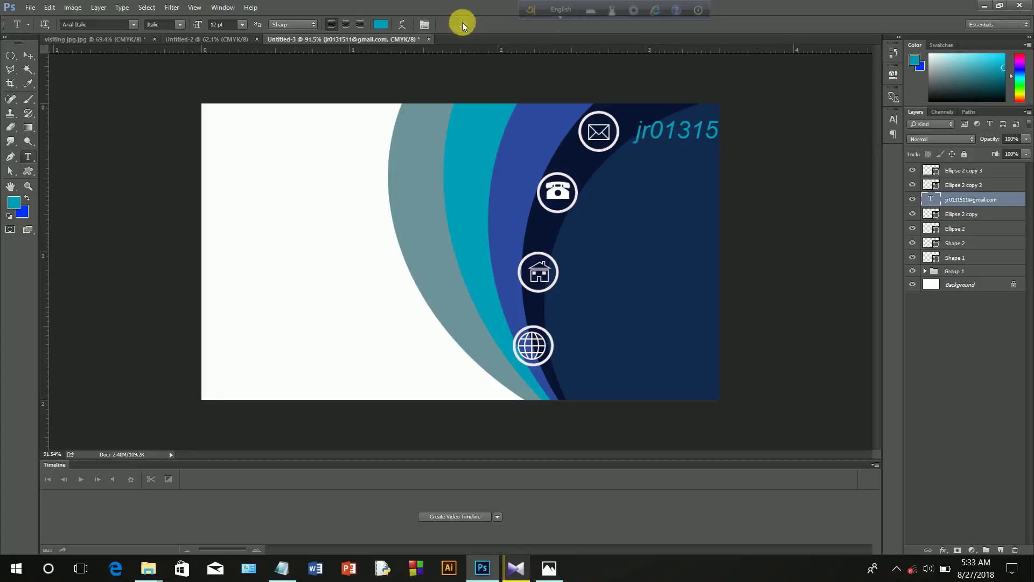
Shrink the e-mail text and position it beside the envelope icon.
click(463, 24)
key(ctrl+t)
drag(718, 137, 656, 146)
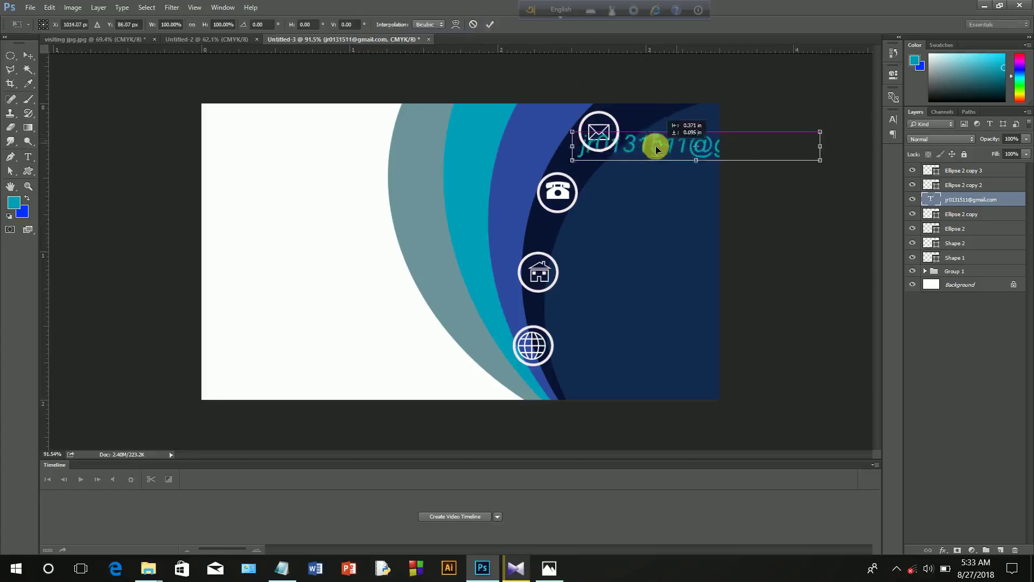
mouse_move(820, 135)
mouse_down()
mouse_move(745, 167)
mouse_move(676, 155)
mouse_move(737, 124)
mouse_move(695, 127)
mouse_move(713, 140)
mouse_move(716, 131)
mouse_move(708, 138)
mouse_up()
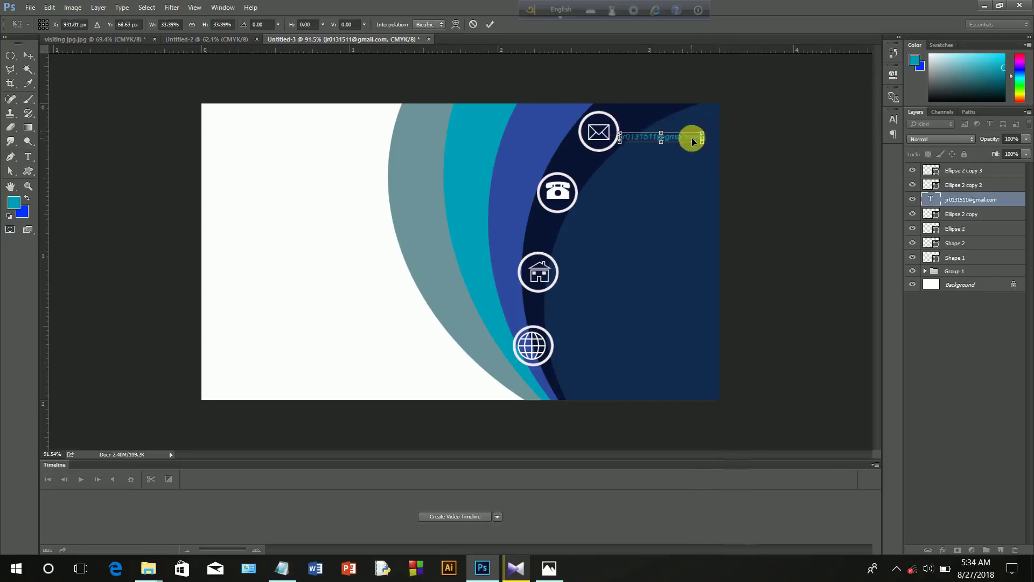
click(495, 24)
Colour the e-mail text pure white.
double_click(937, 201)
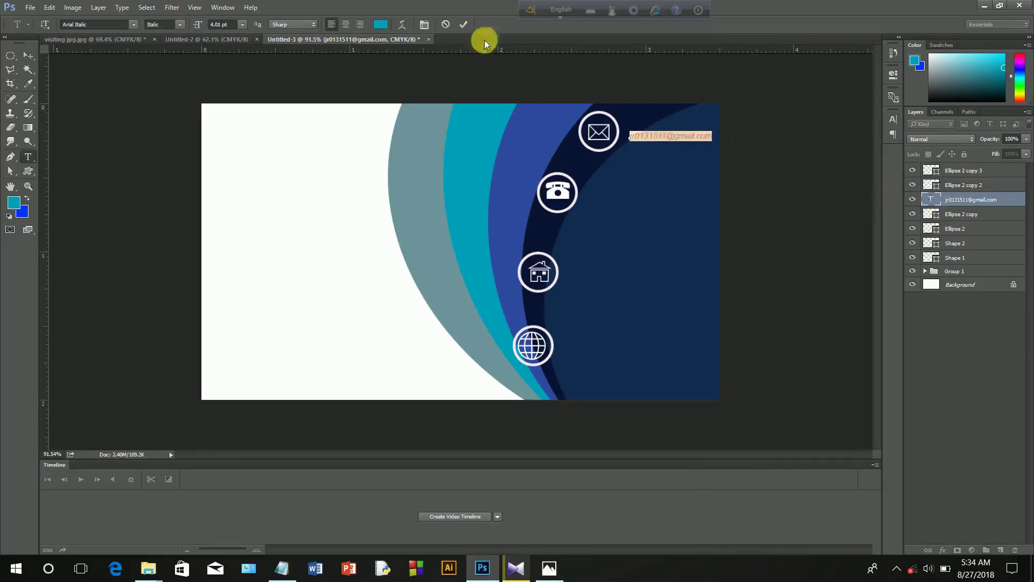
click(380, 25)
drag(641, 345, 603, 302)
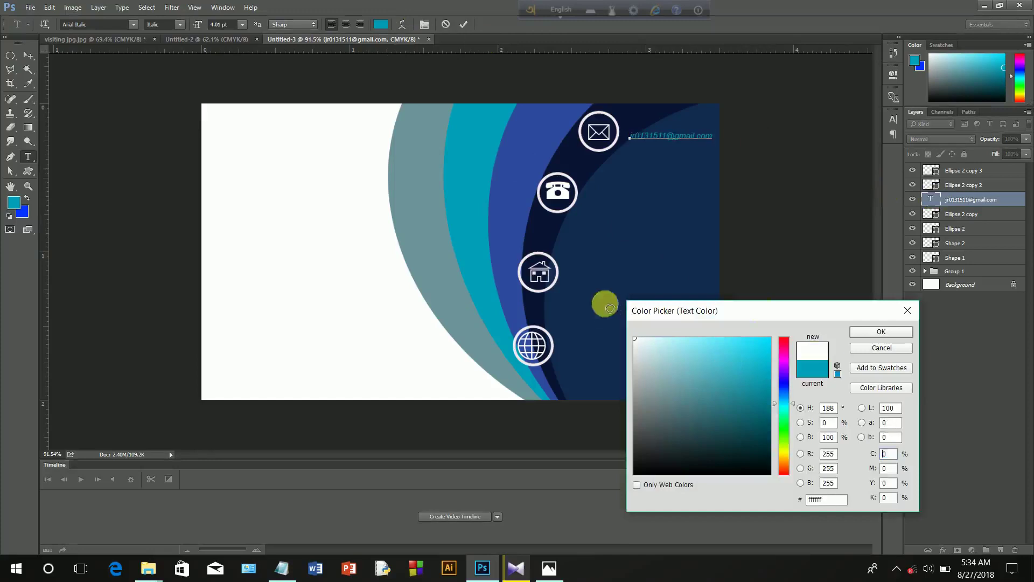
click(878, 332)
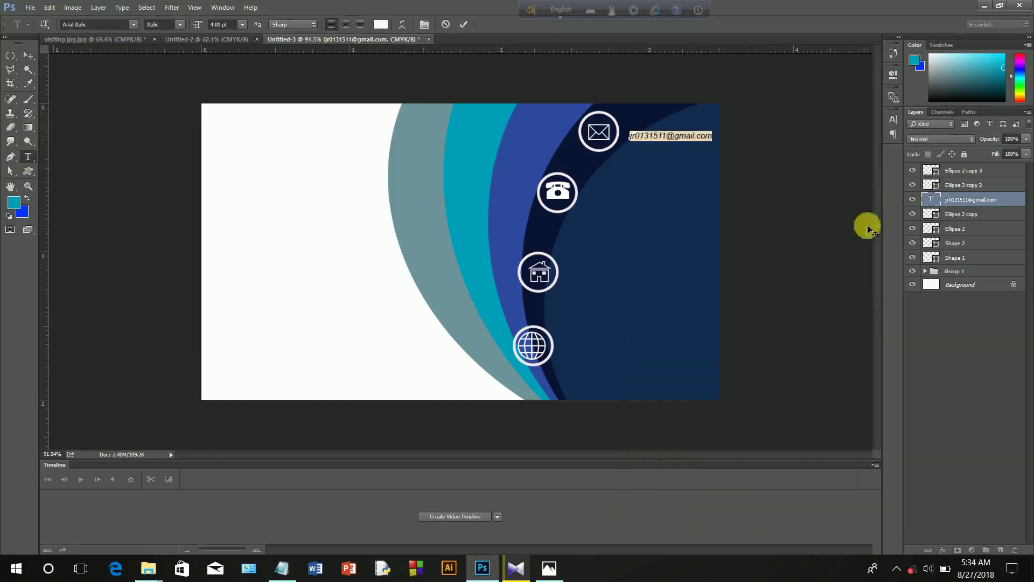
click(960, 214)
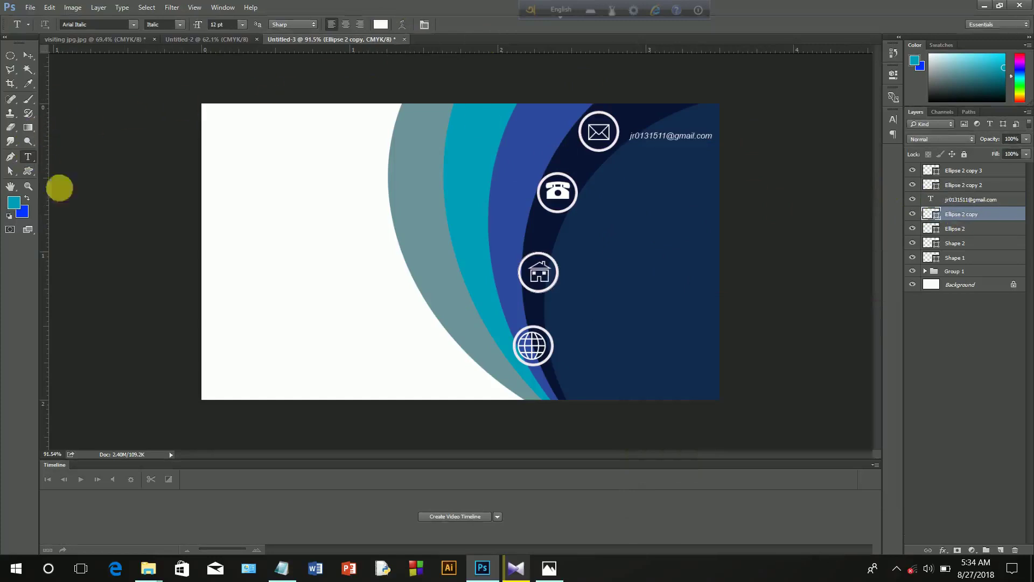
Add the phone number beside the telephone icon, shrunk to about half size.
click(591, 203)
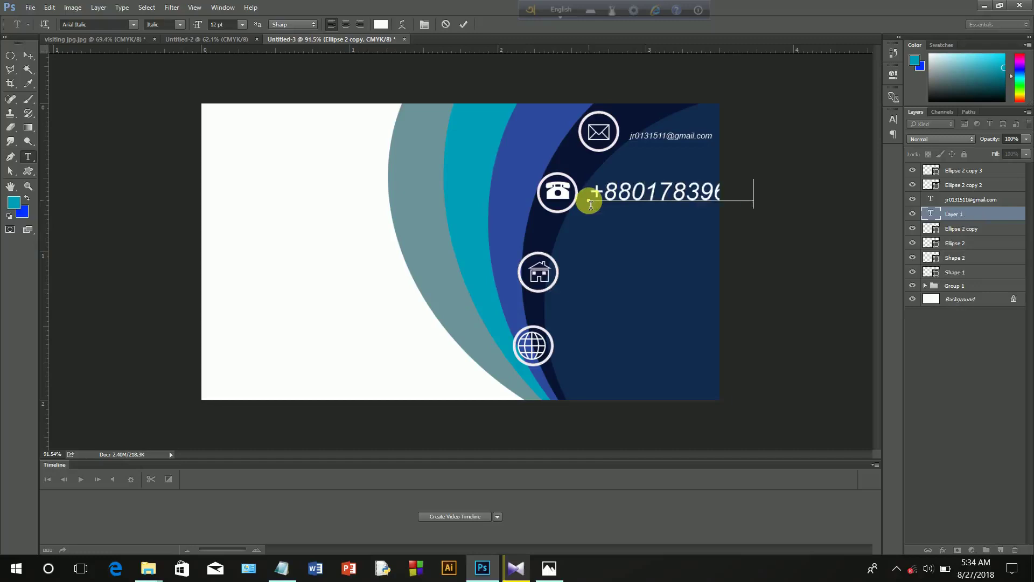
click(463, 24)
key(ctrl+t)
drag(811, 215, 705, 211)
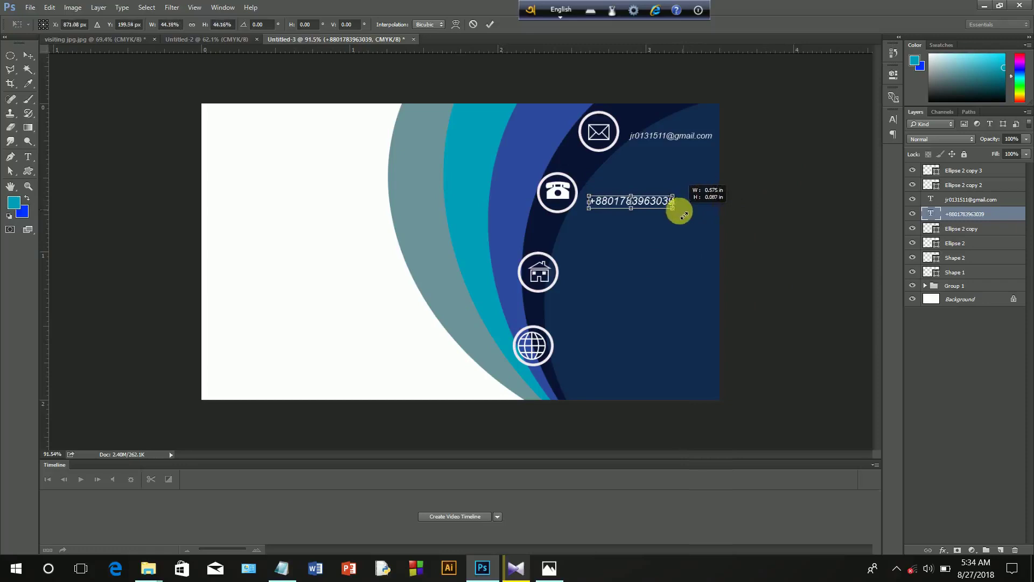
drag(706, 211, 658, 200)
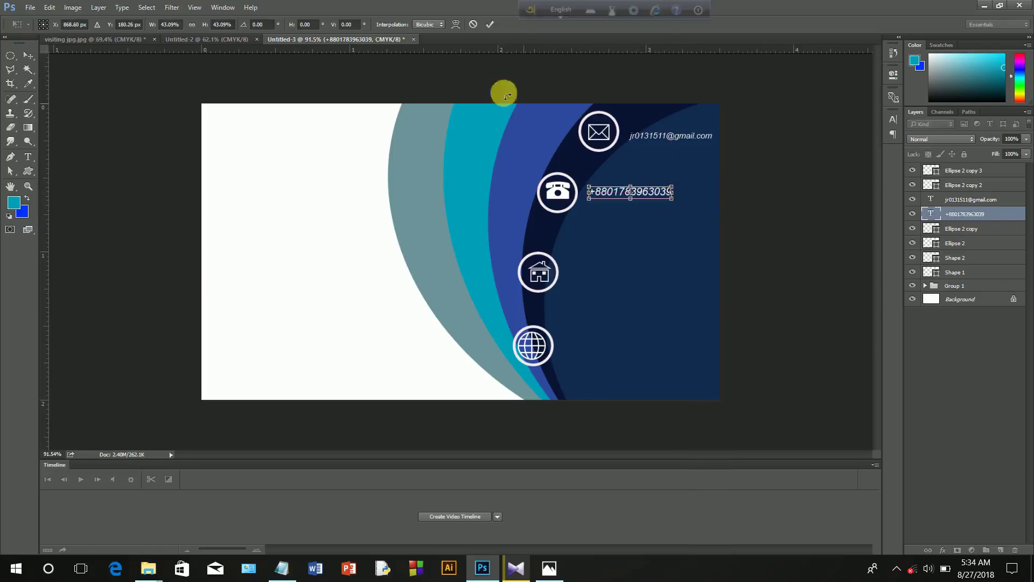
click(490, 24)
Add the address beside the house icon scaled to fit, and begin a text line by the globe.
key(t)
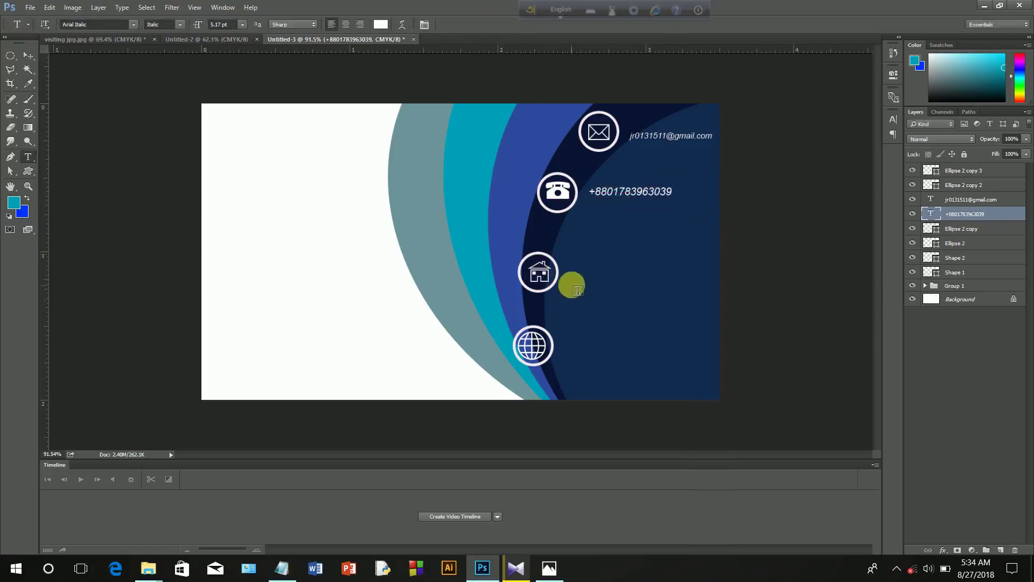
click(572, 276)
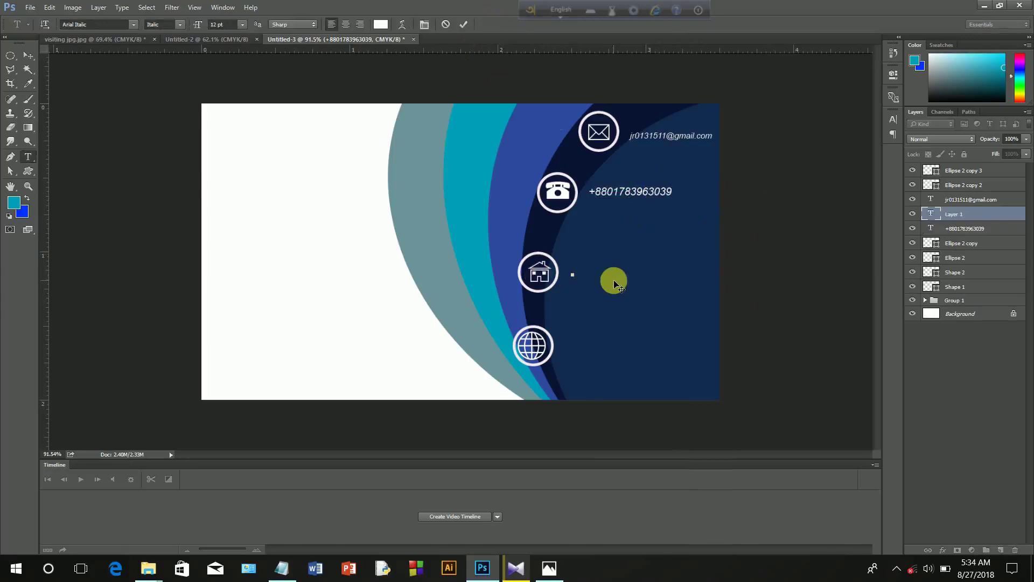
text(Meherpur,sho)
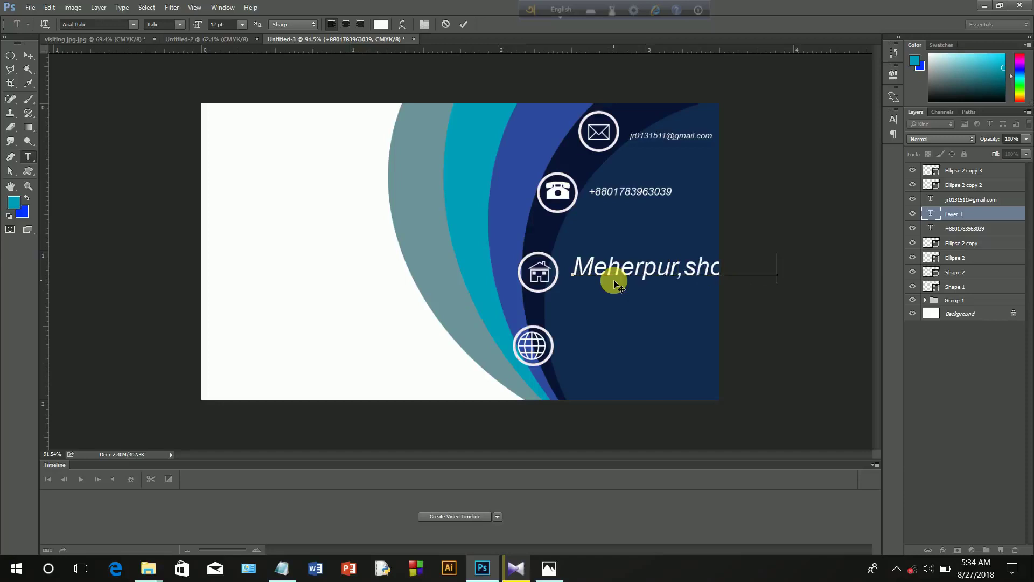
click(463, 25)
key(ctrl+t)
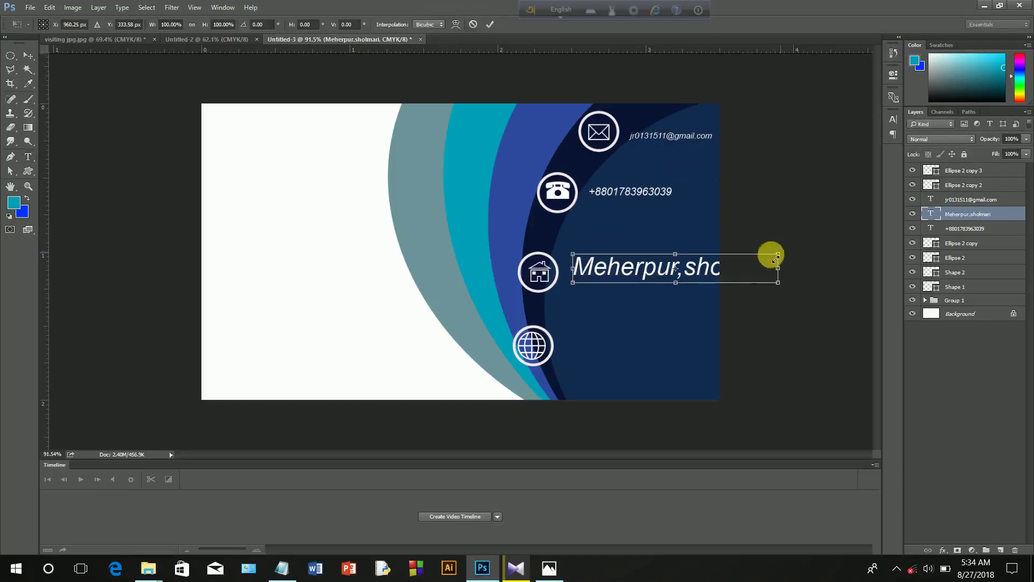
drag(772, 253, 655, 280)
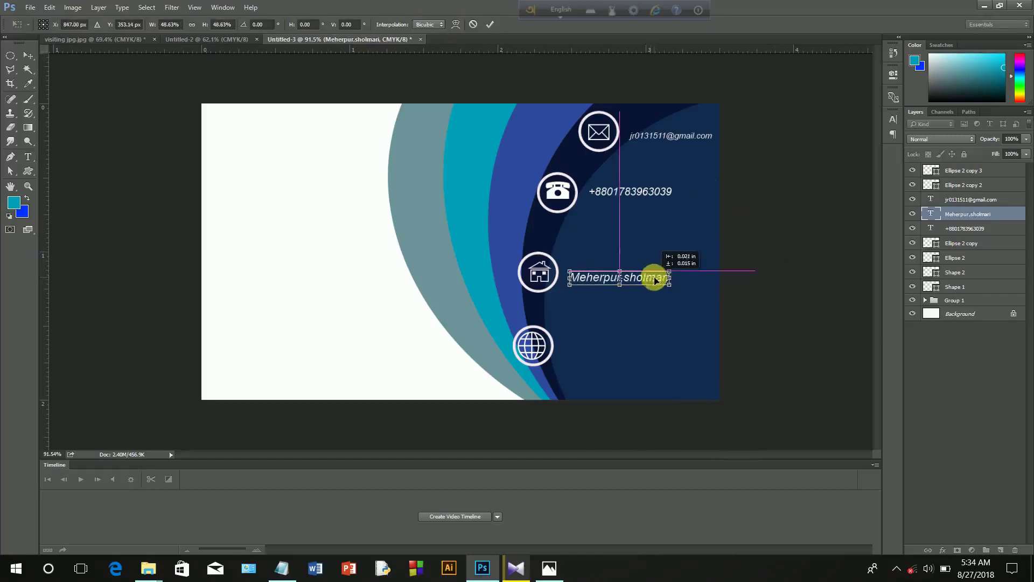
click(489, 24)
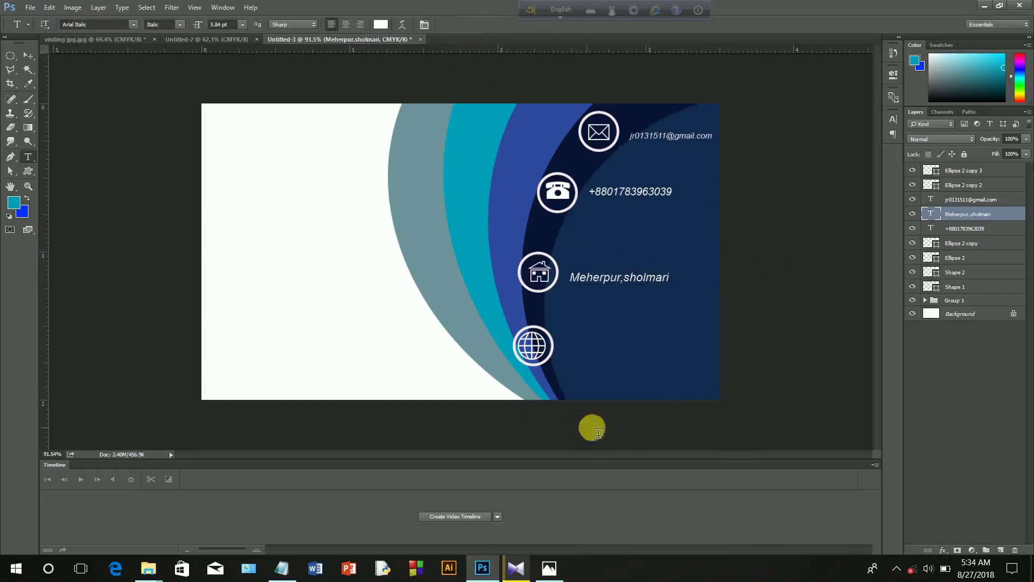
click(567, 356)
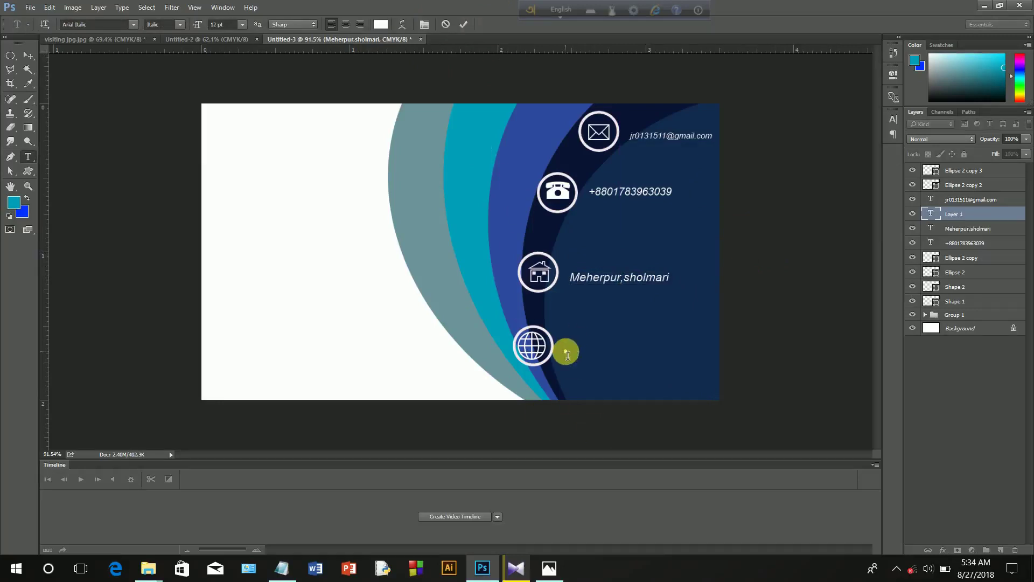
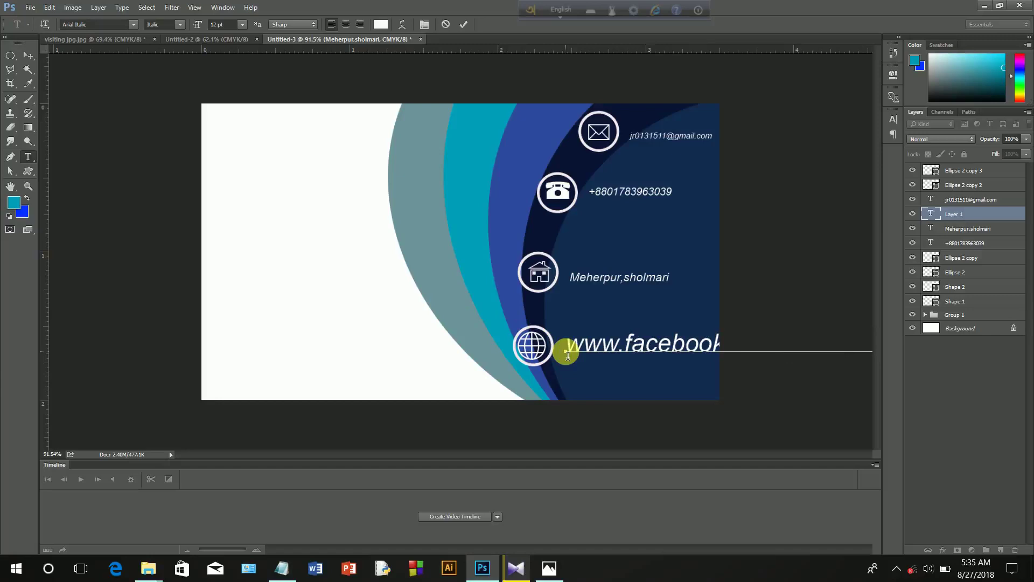
Select the facebook web address text and commit its edit.
key(ctrl+t)
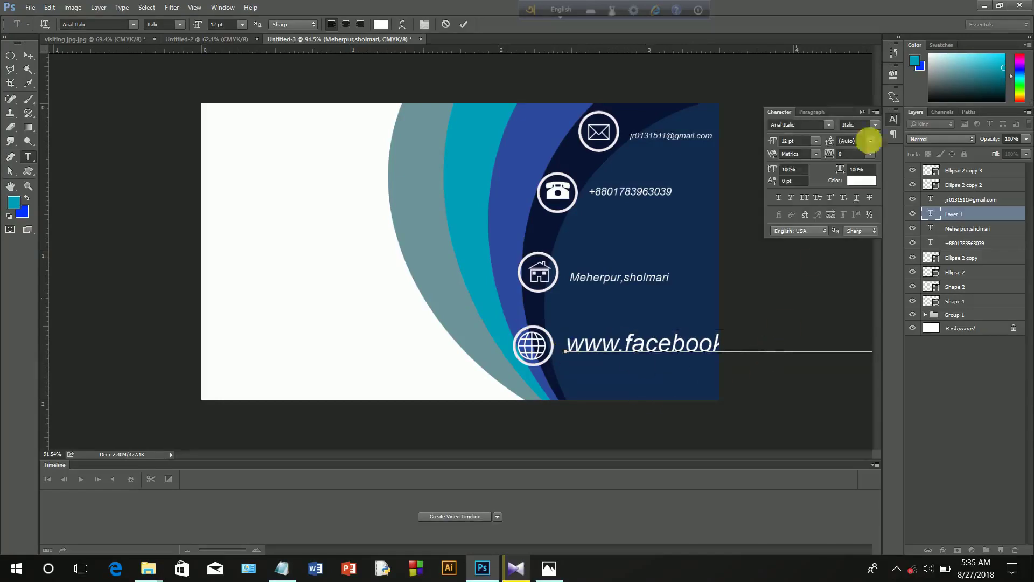
key(ctrl)
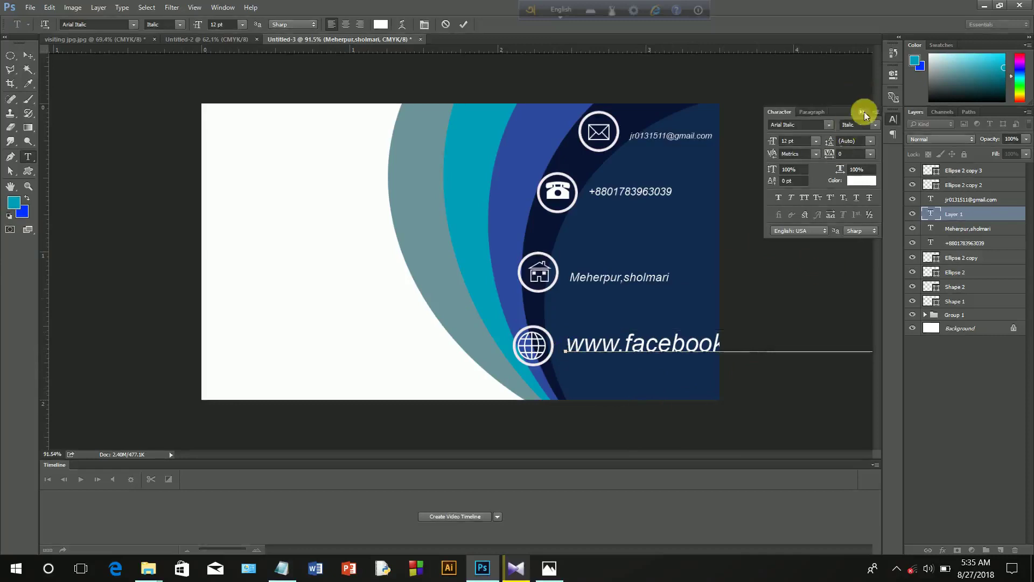
click(862, 112)
click(463, 24)
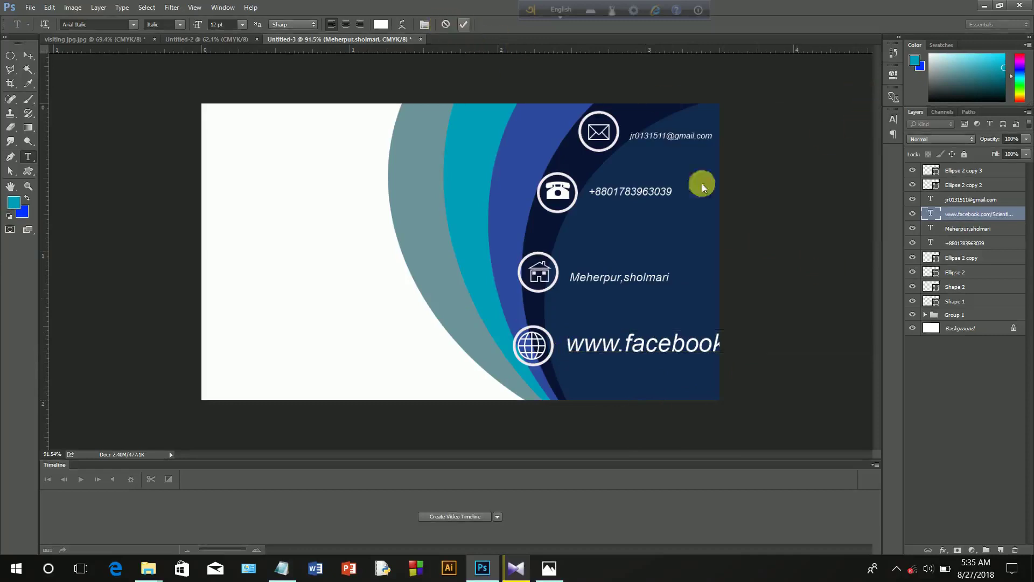
double_click(931, 214)
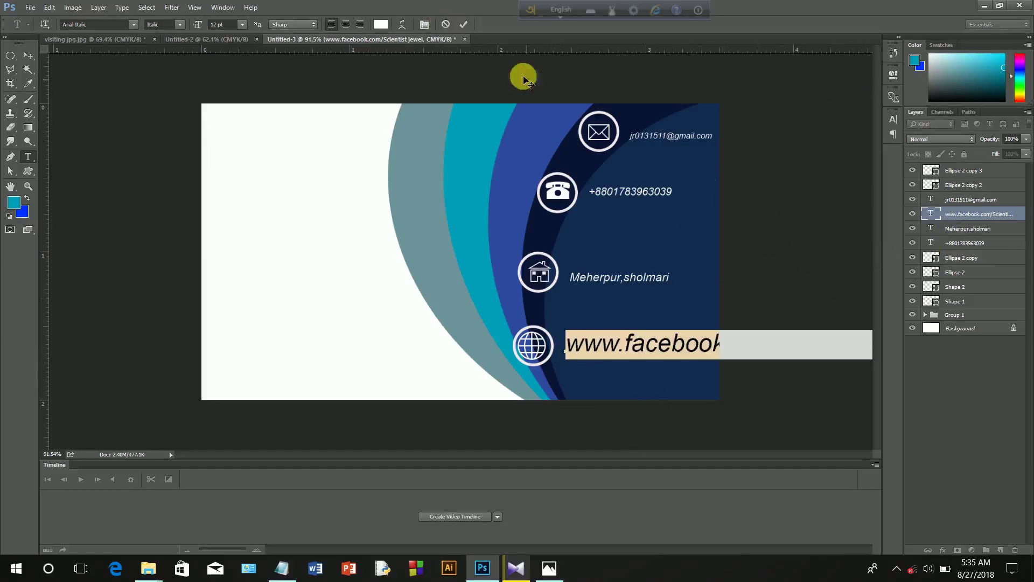
click(446, 24)
Scale the facebook web address down and nudge it up beside the globe icon.
key(ctrl+t)
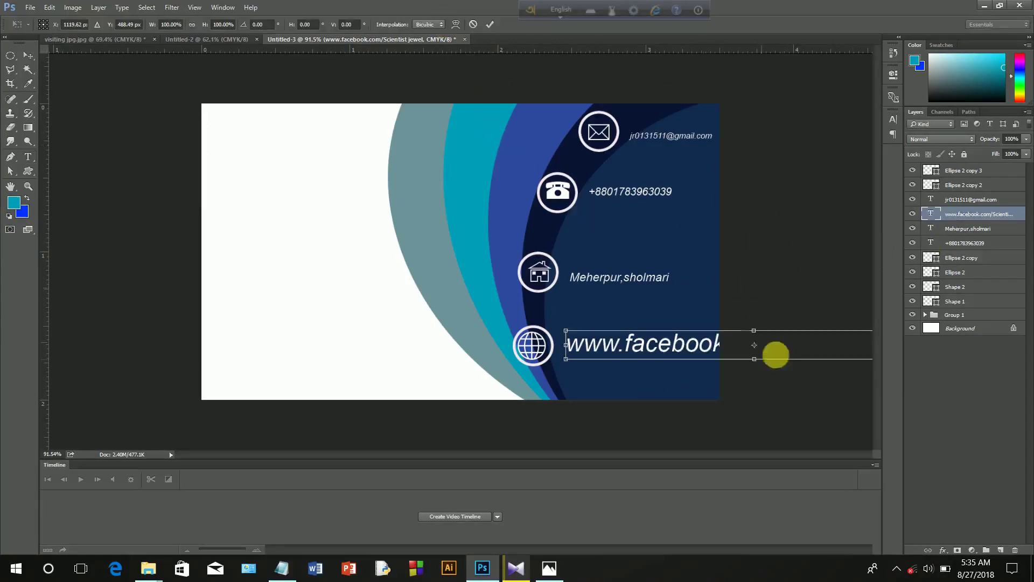
key(ctrl+minus)
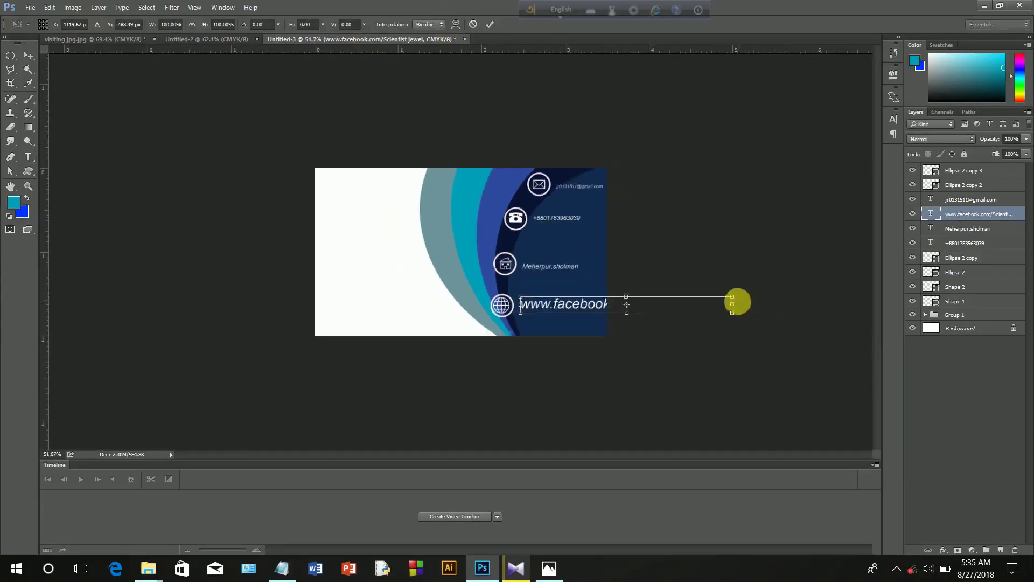
drag(732, 297, 609, 321)
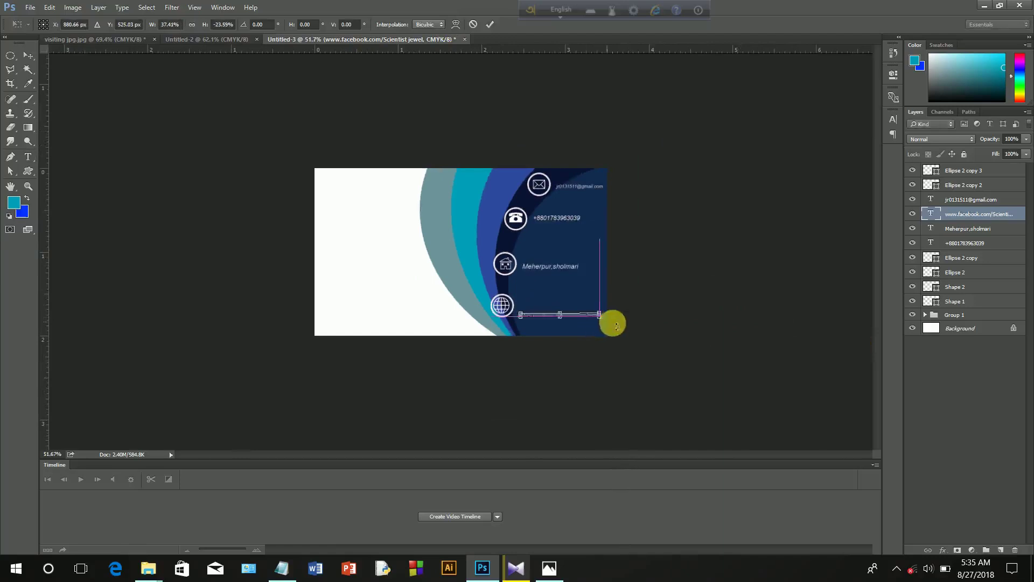
key(ctrl+plus)
key(ctrl+plus)
key(ctrl+plus)
drag(721, 397, 710, 375)
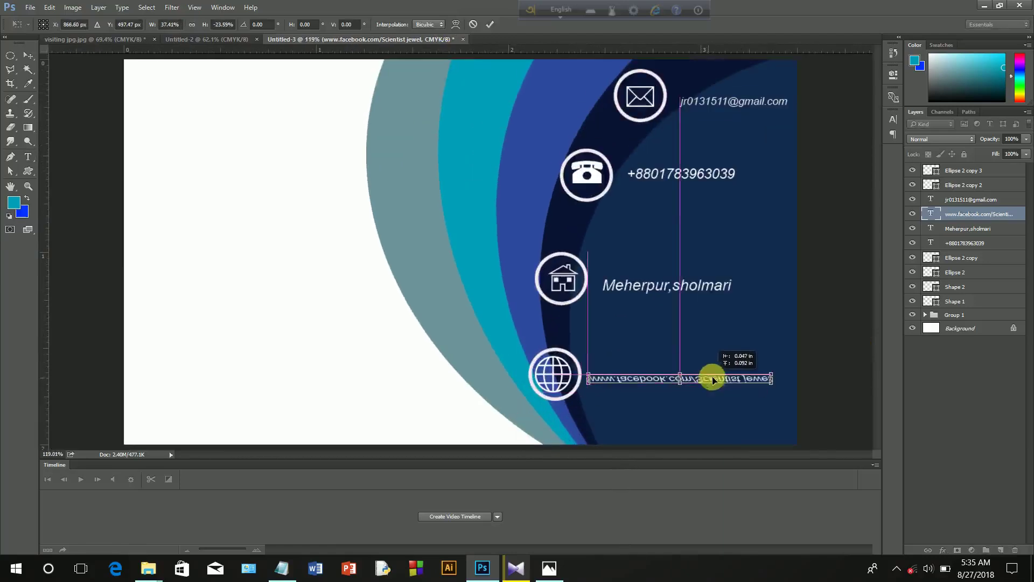
click(490, 25)
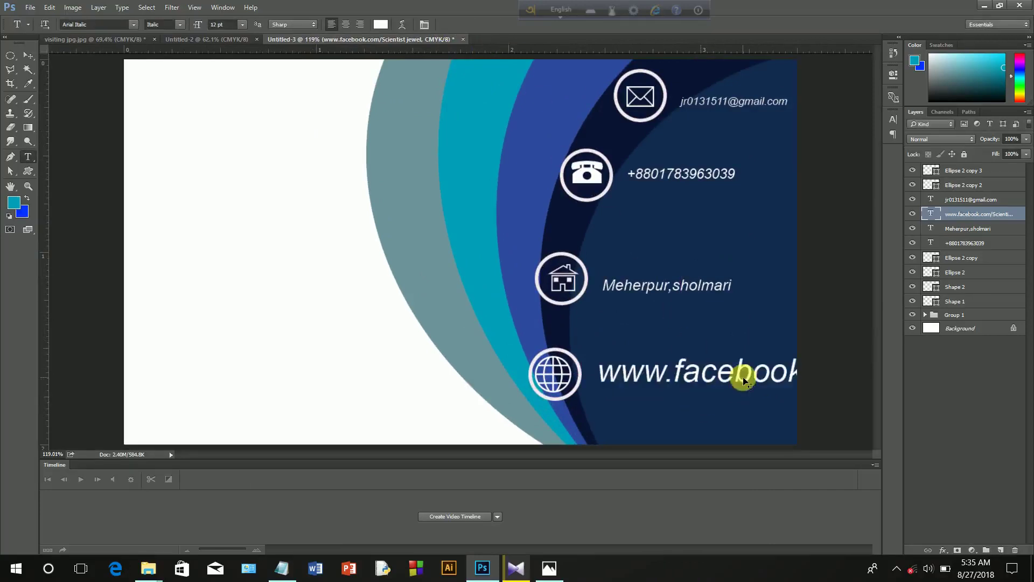
Squash the facebook text flat to the card width, then hide its layer.
key(ctrl+t)
scroll(793, 388, down, 1)
scroll(792, 388, down, 1)
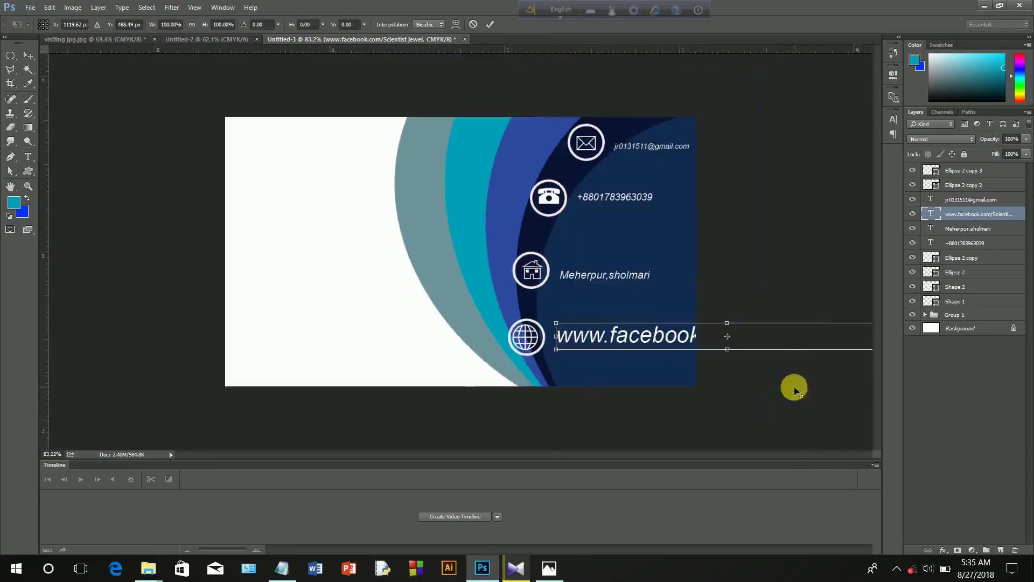
scroll(826, 336, down, 1)
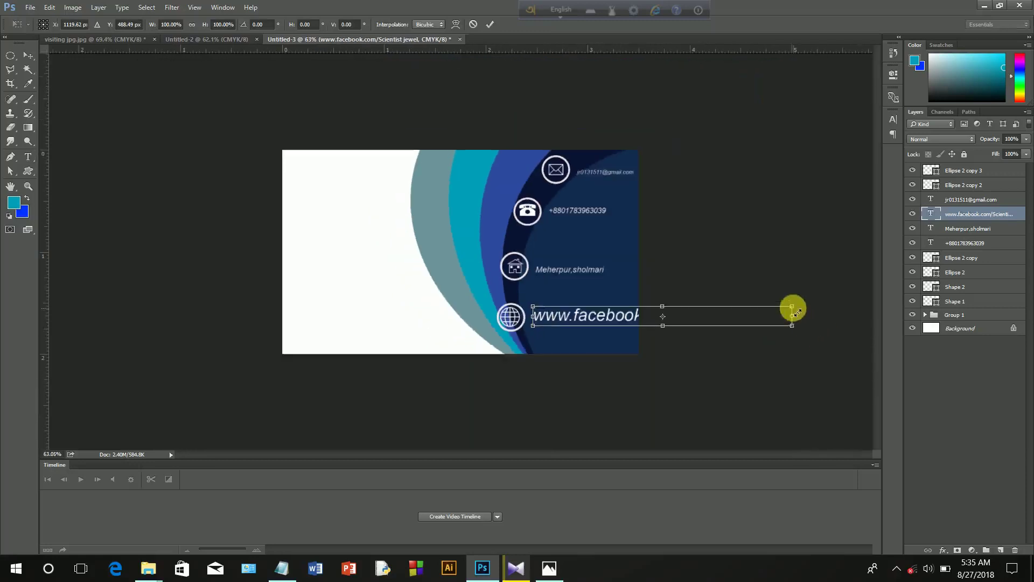
drag(772, 313, 620, 319)
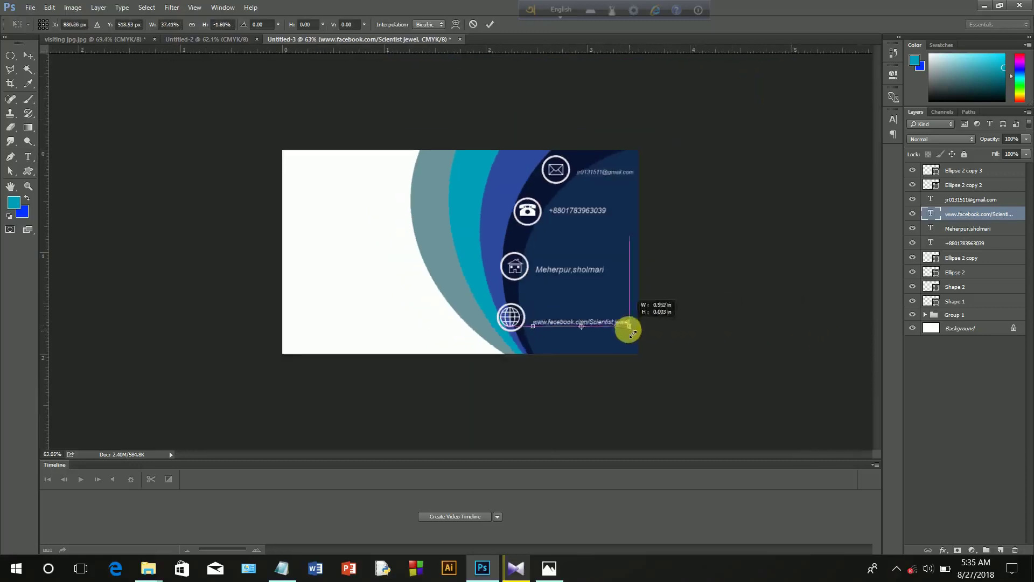
scroll(619, 319, up, 1)
scroll(614, 332, up, 1)
scroll(624, 339, up, 1)
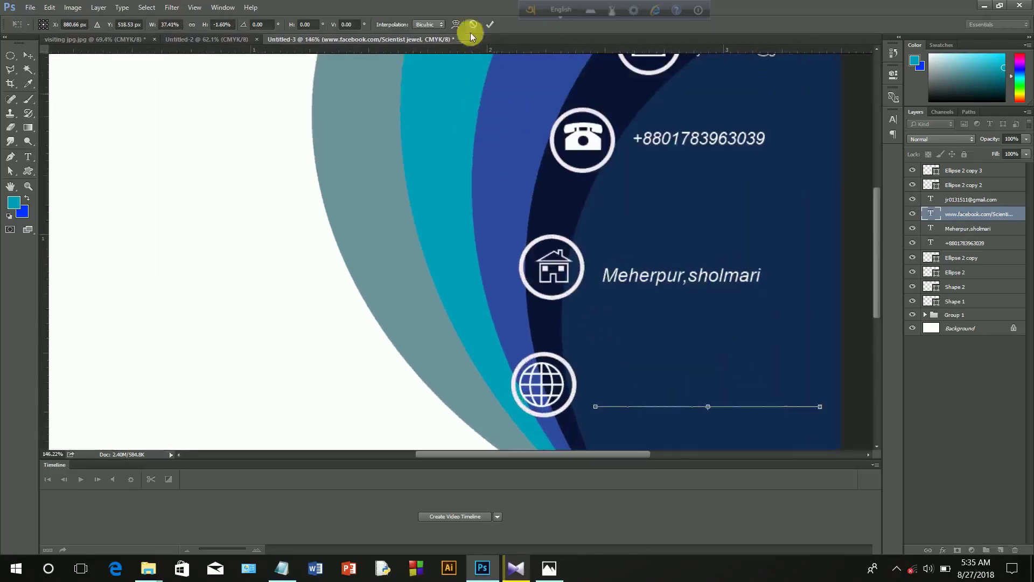
click(487, 23)
scroll(716, 311, down, 1)
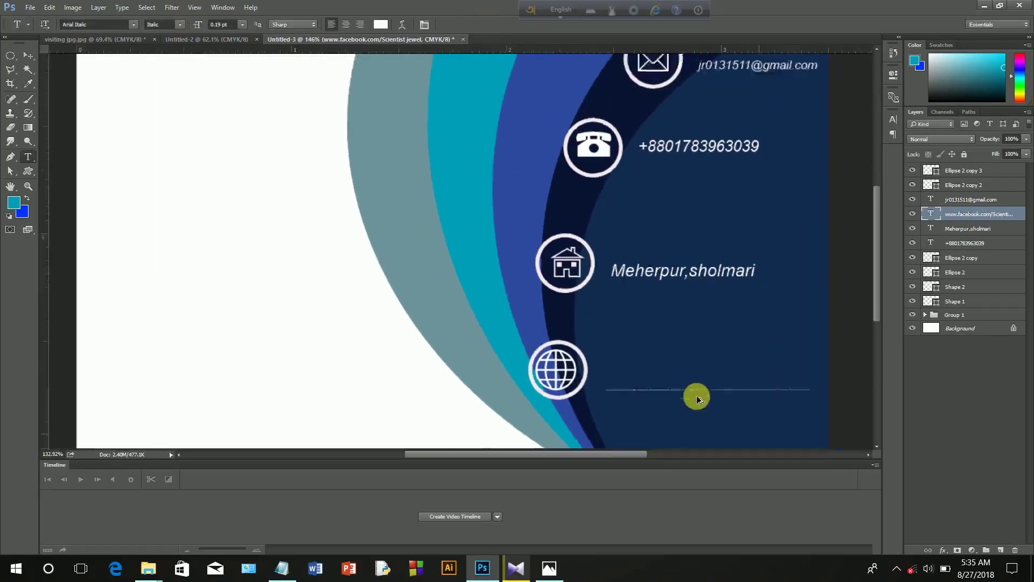
scroll(700, 399, down, 1)
scroll(703, 399, up, 2)
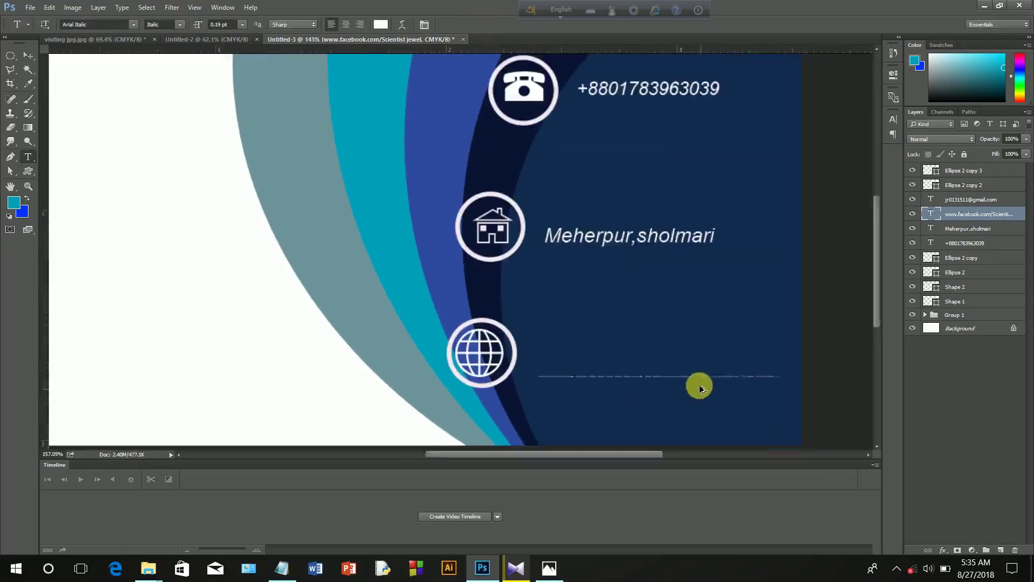
click(917, 216)
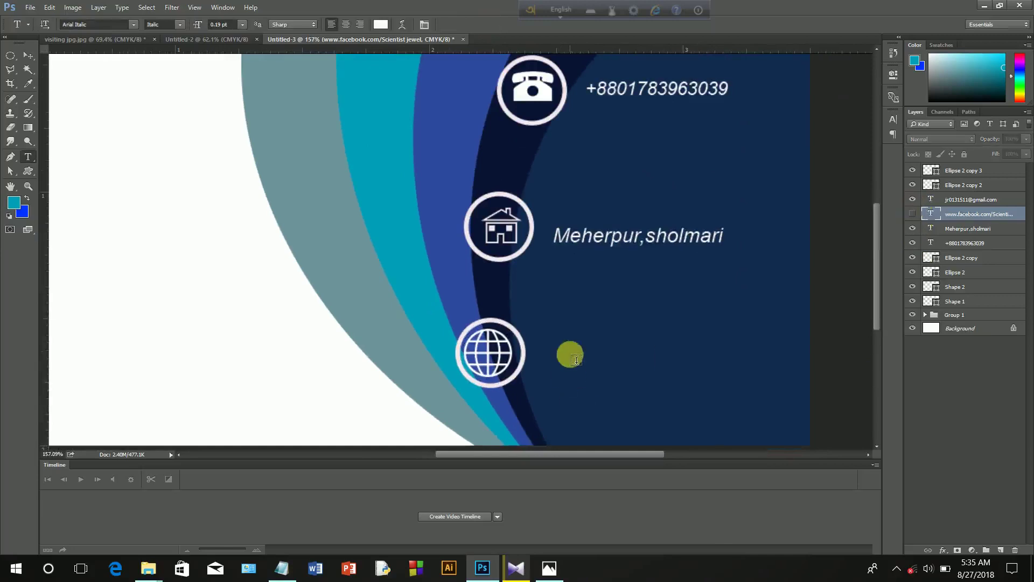
click(541, 353)
click(242, 24)
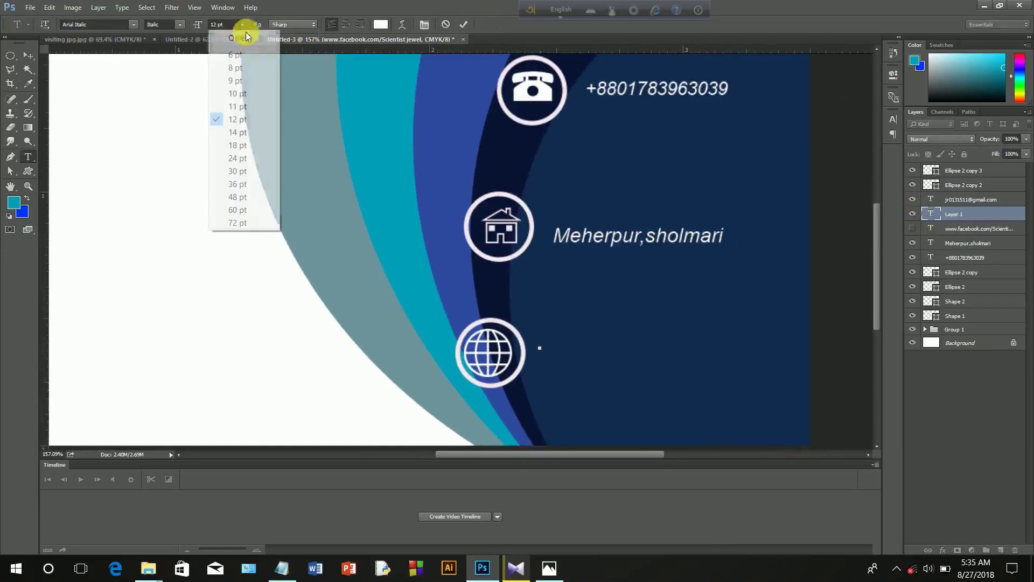
click(247, 107)
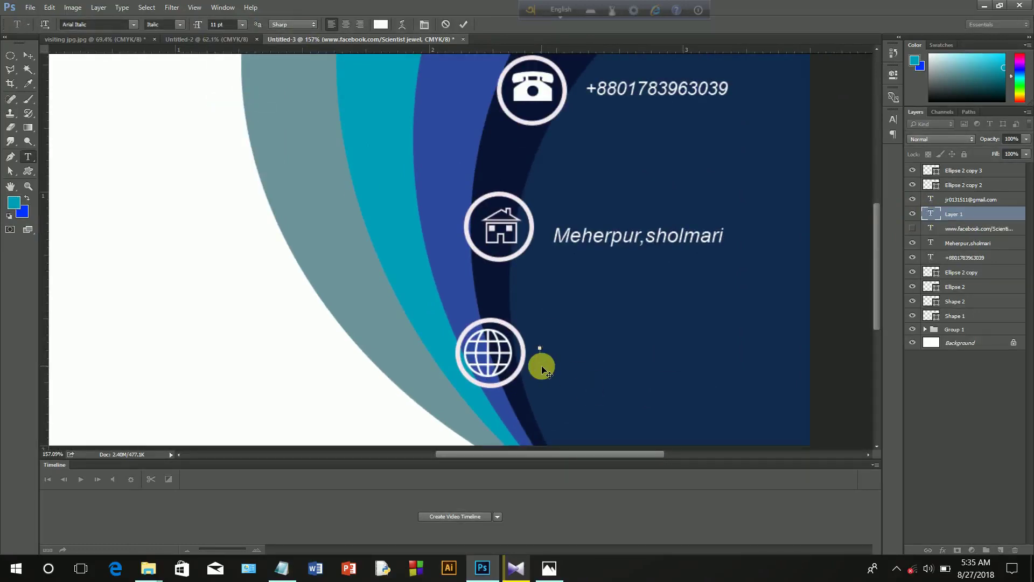
text(www)
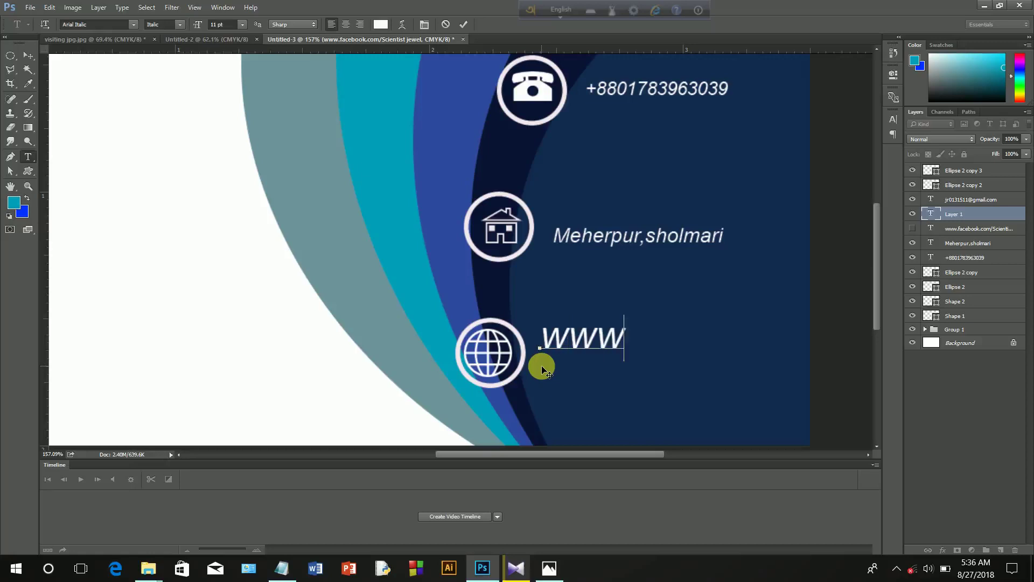
text(fa)
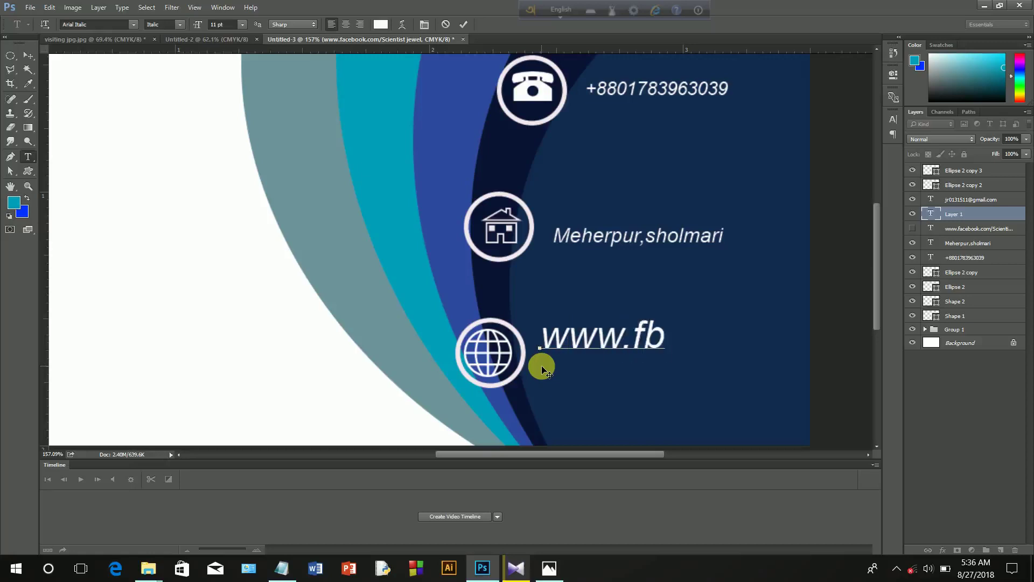
text(ci)
text(om/)
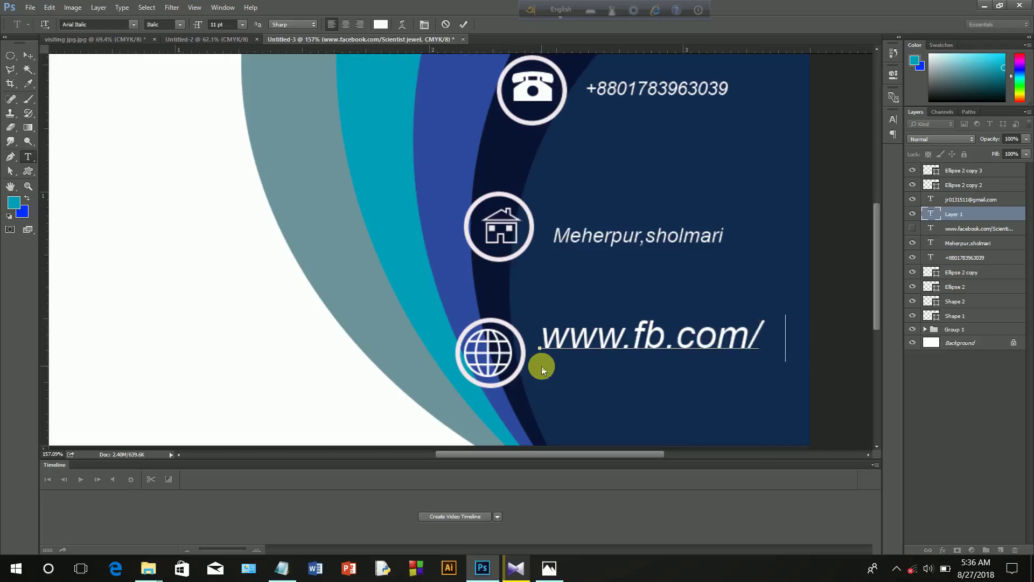
text(Sc)
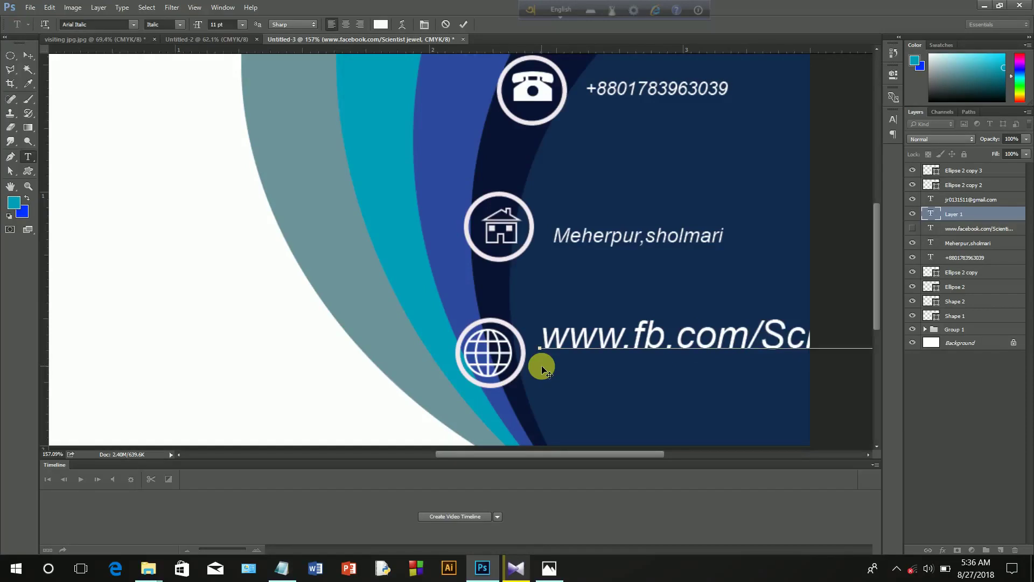
key(ctrl+t)
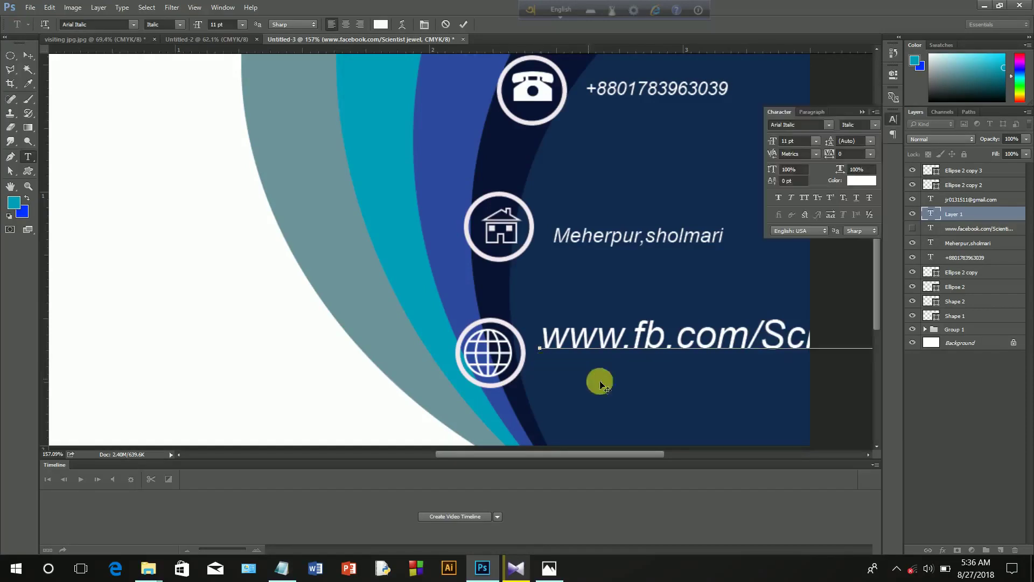
click(864, 118)
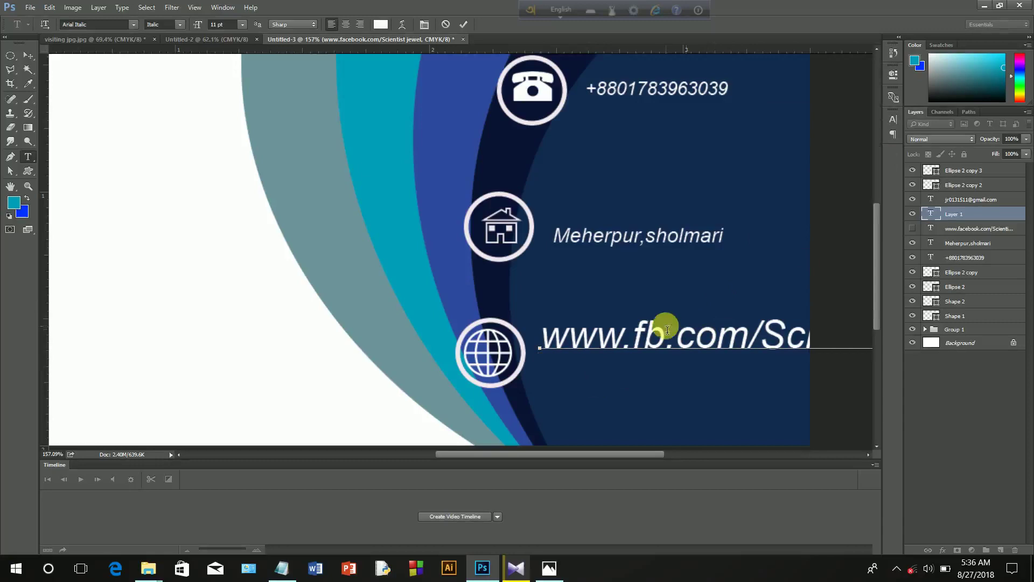
scroll(665, 331, down, 1)
scroll(665, 330, down, 1)
click(465, 24)
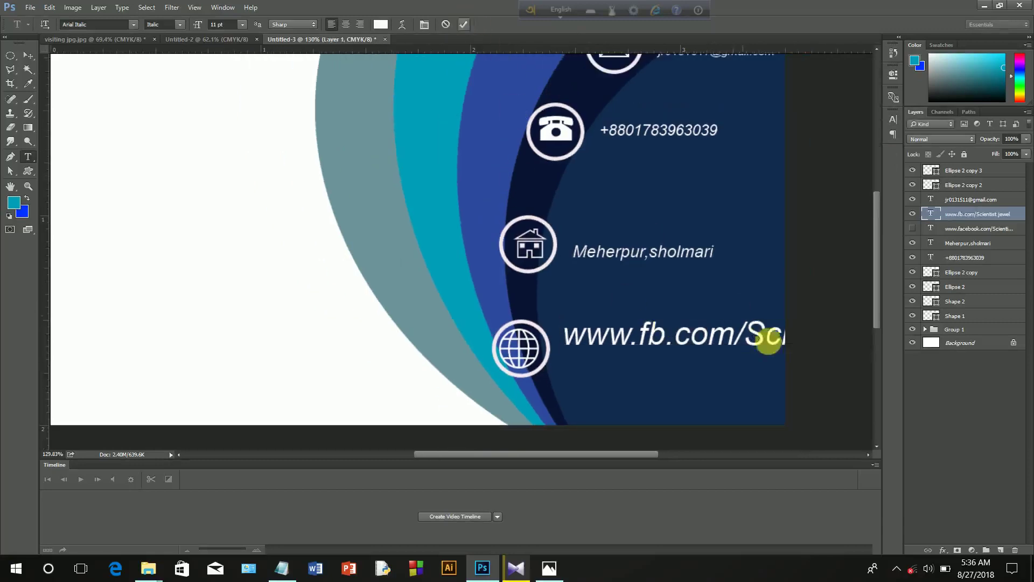
Move the fb.com address beside the globe and scale it down to fit the card.
click(26, 57)
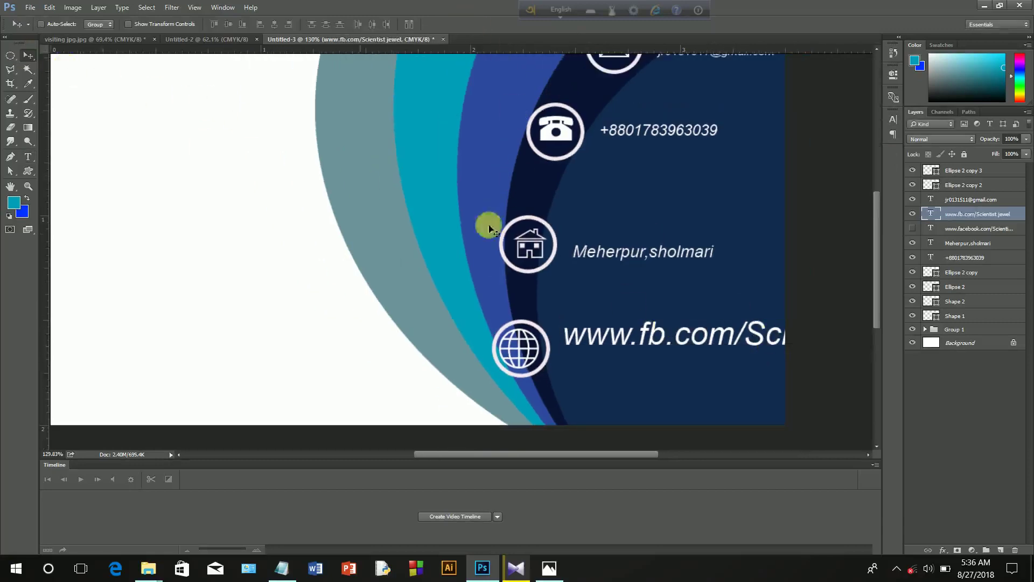
drag(715, 334, 685, 343)
key(ctrl+t)
key(ctrl+0)
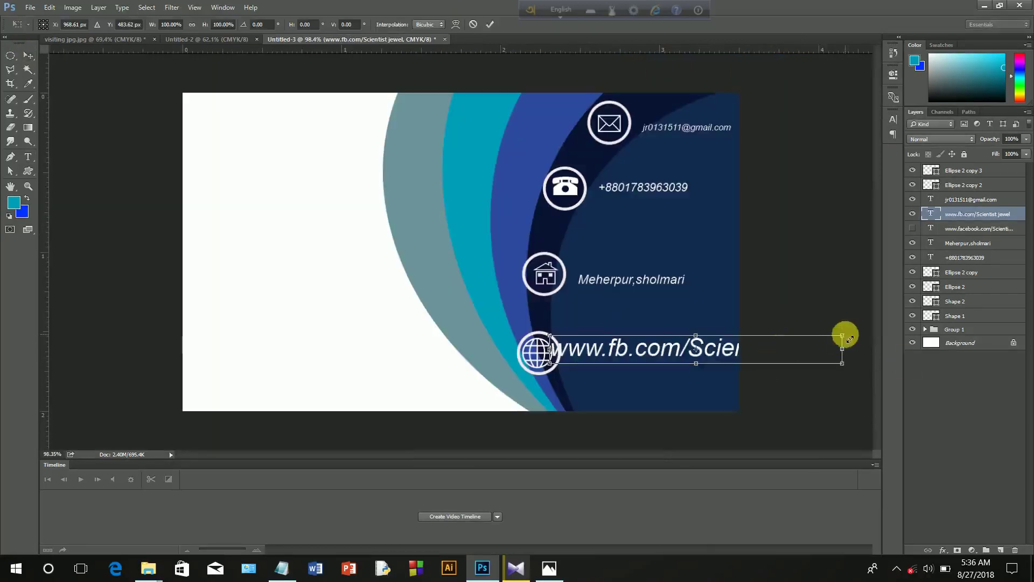
drag(843, 336, 709, 361)
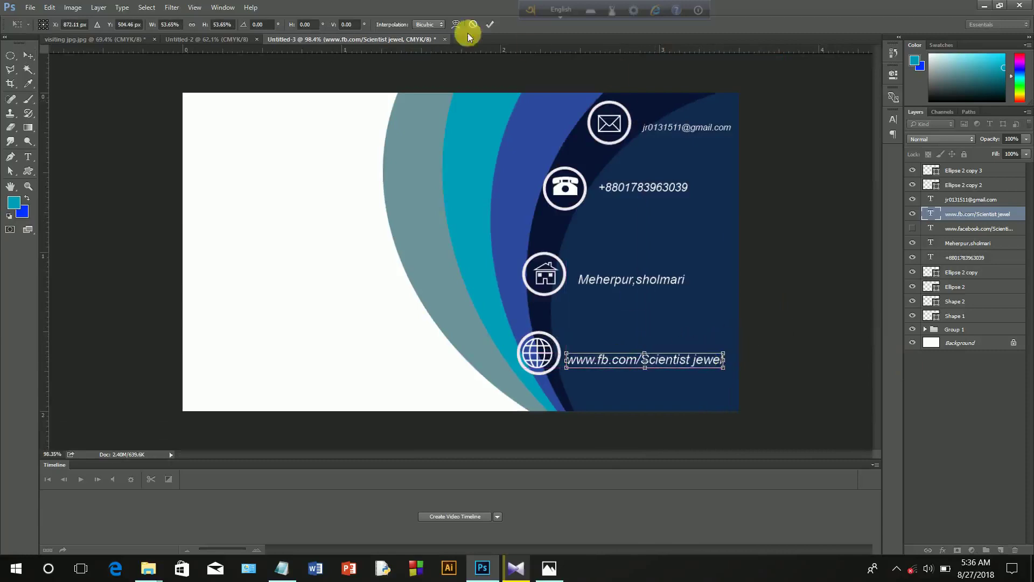
click(488, 25)
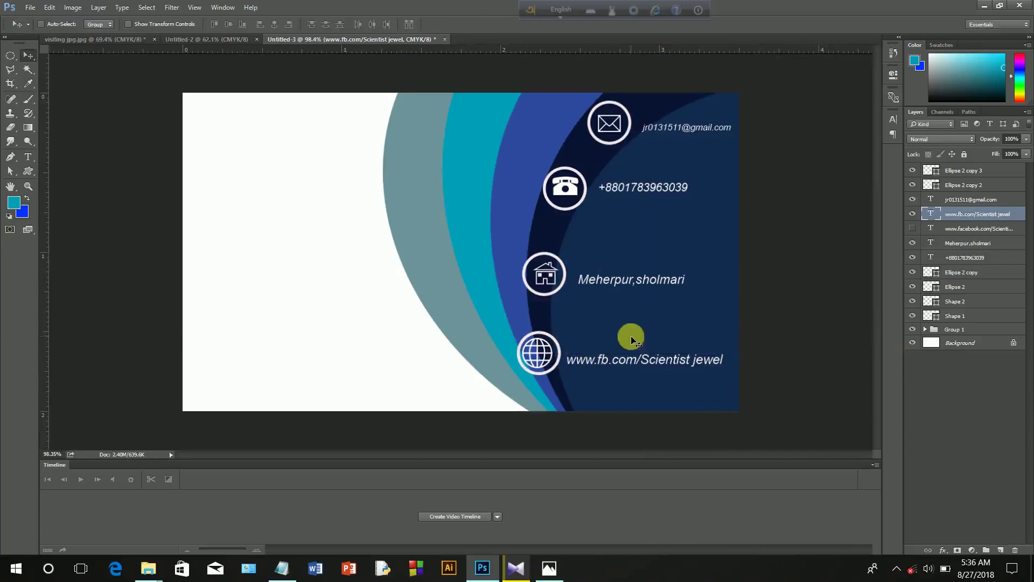
scroll(631, 347, down, 1)
scroll(377, 318, up, 1)
click(28, 156)
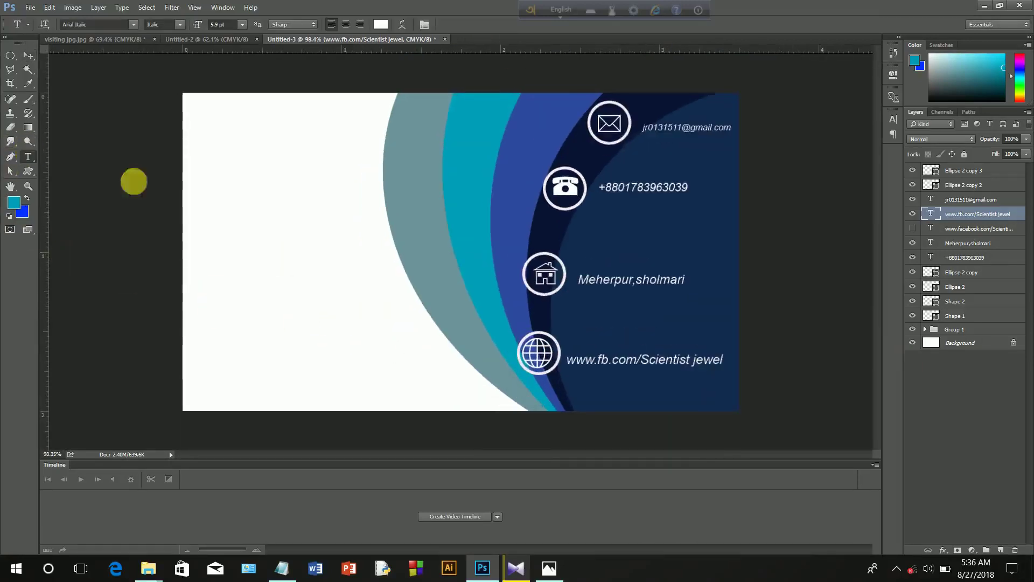
Start a 30 pt bright green text line reading 'md' on the card's white left side.
click(213, 237)
click(243, 24)
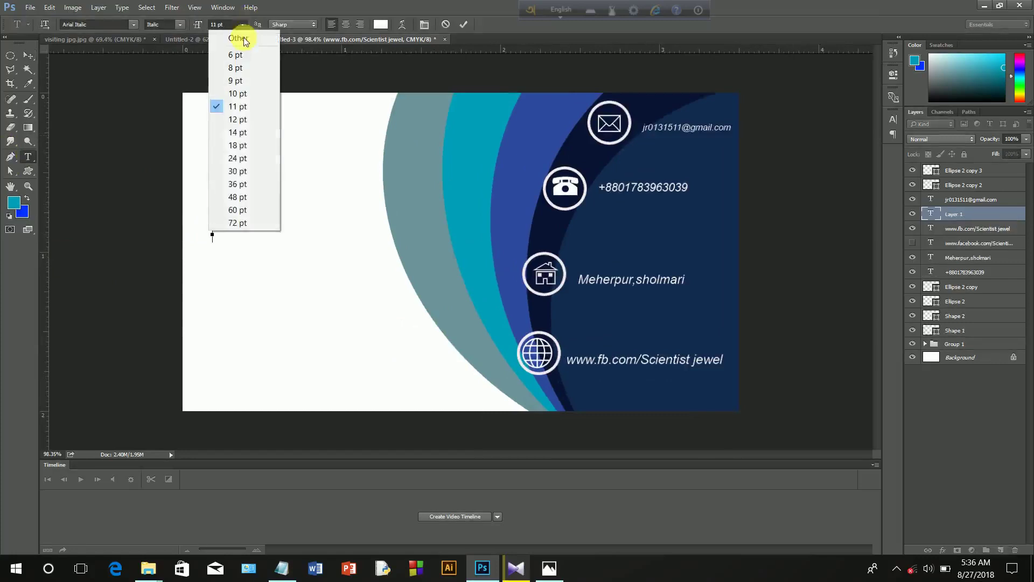
click(238, 171)
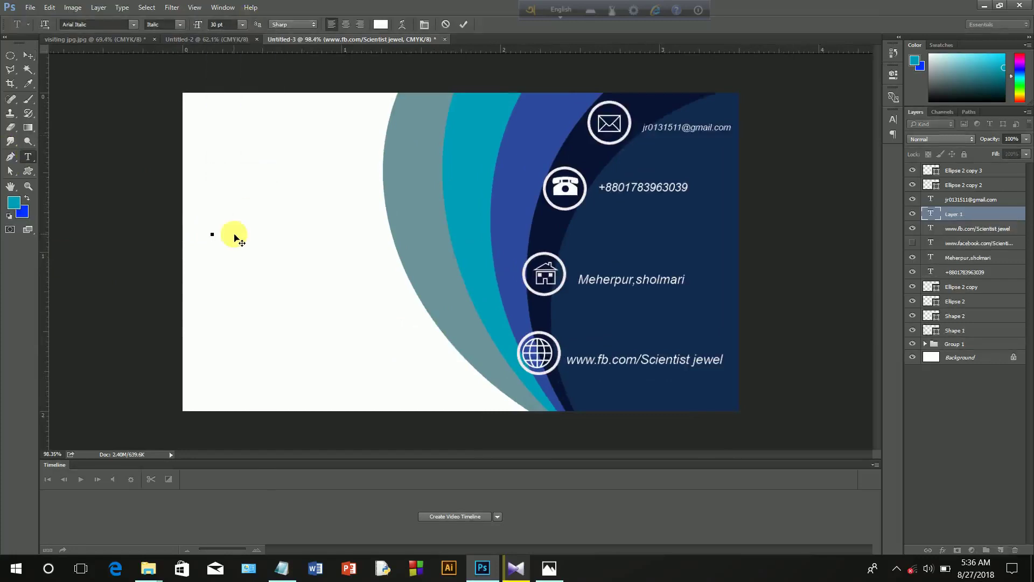
text(Md)
click(380, 24)
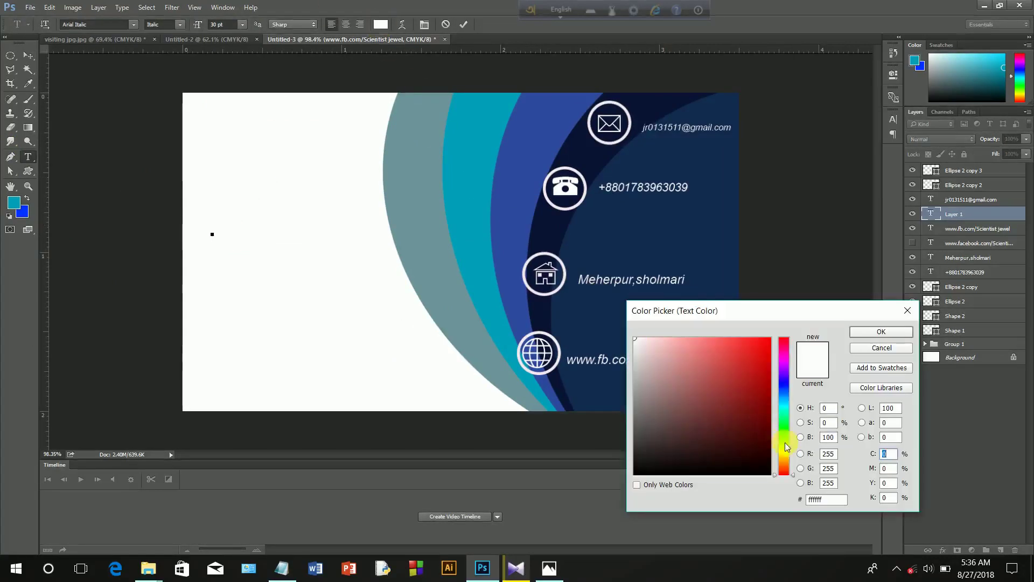
click(785, 424)
click(764, 380)
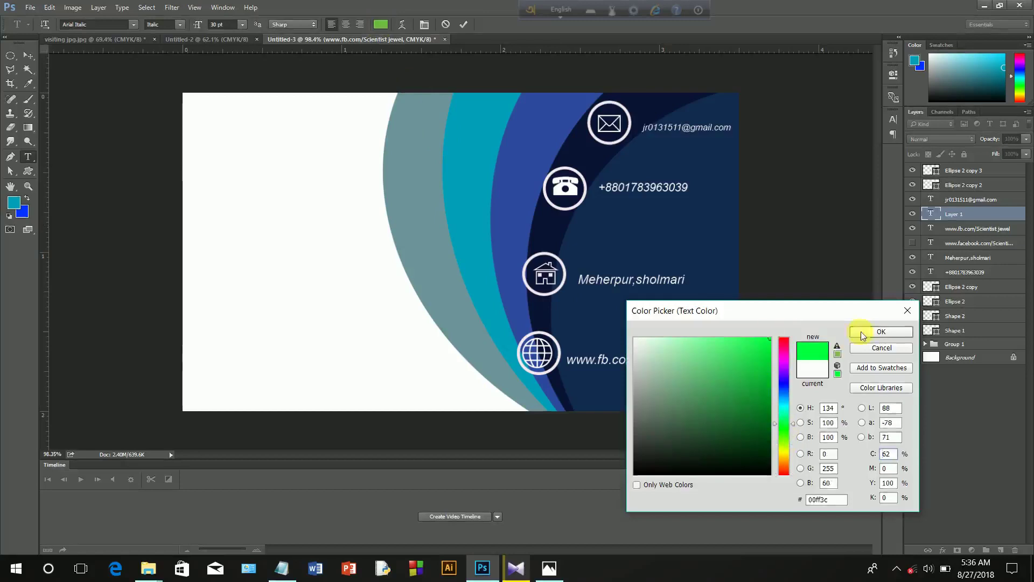
click(868, 332)
text(md)
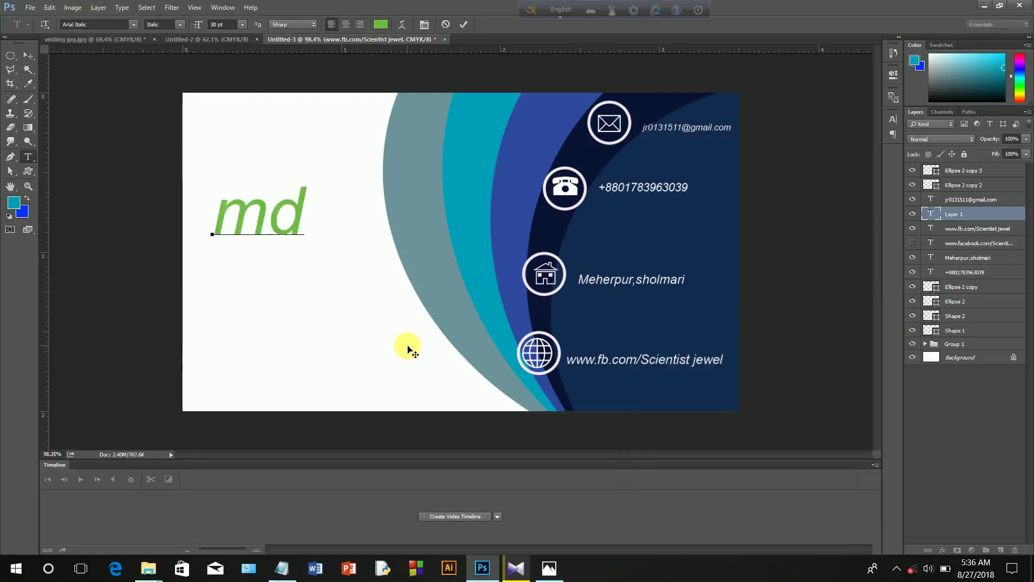
text(/)
text(/)
text(<)
key(BackSpace)
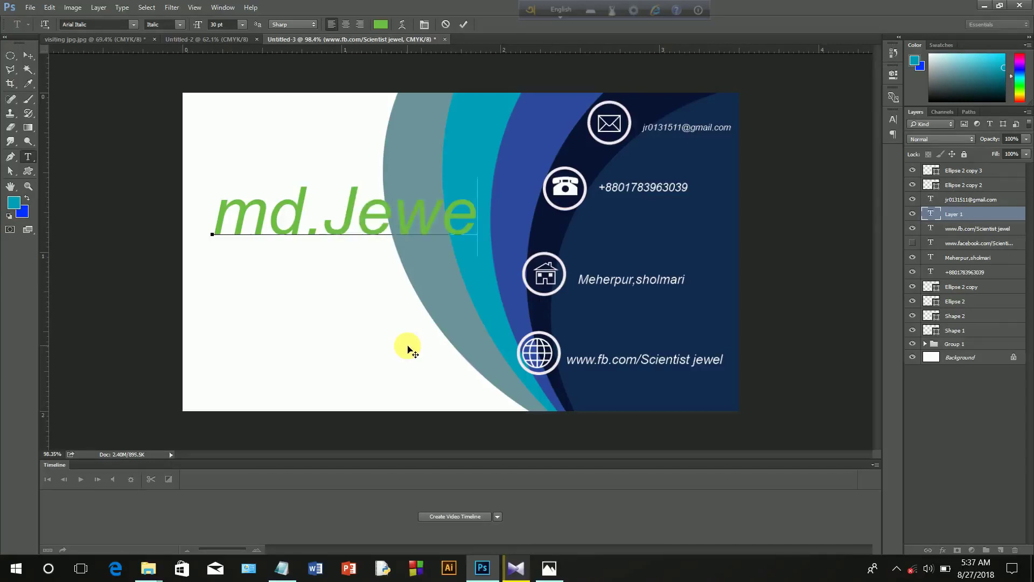
click(462, 24)
key(ctrl+t)
mouse_move(643, 177)
mouse_down()
mouse_move(354, 249)
mouse_move(343, 213)
mouse_move(365, 226)
mouse_up()
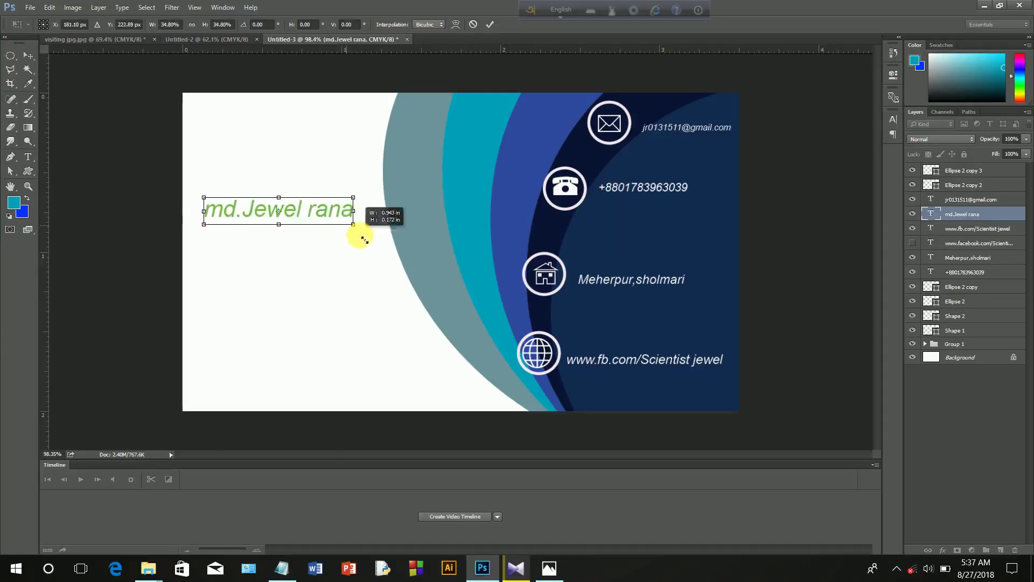
click(490, 24)
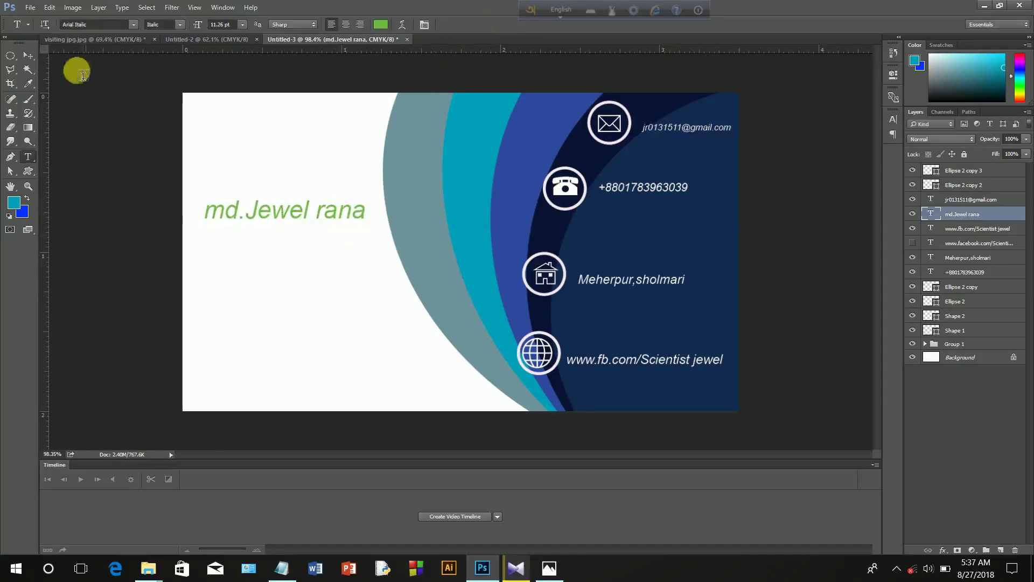
click(88, 40)
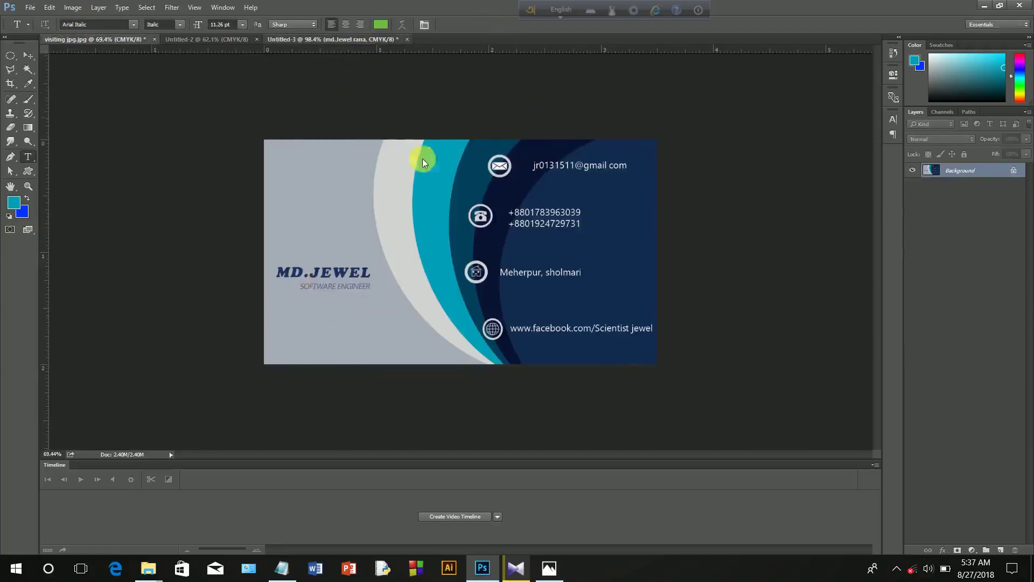
click(361, 40)
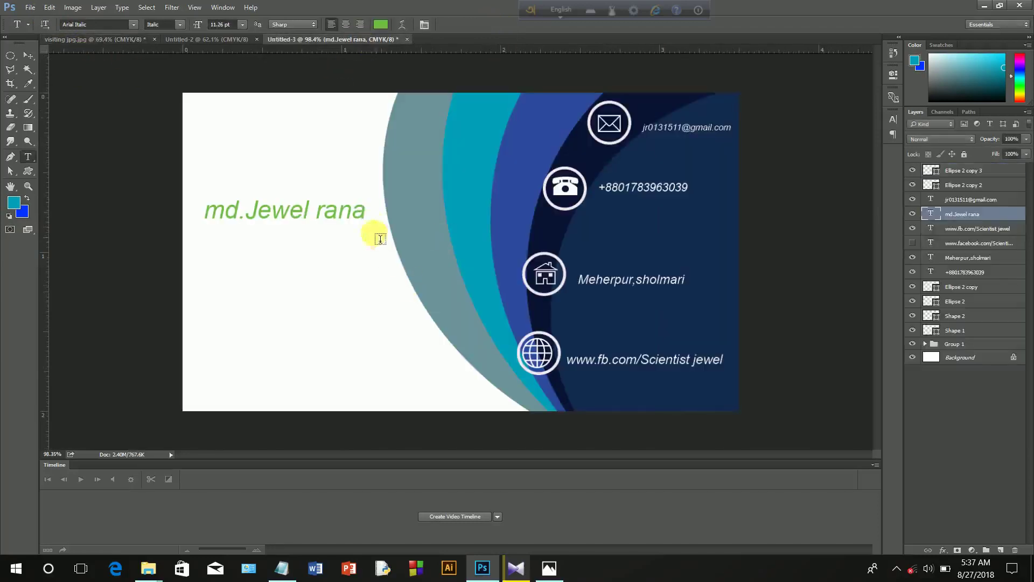
double_click(930, 214)
click(364, 221)
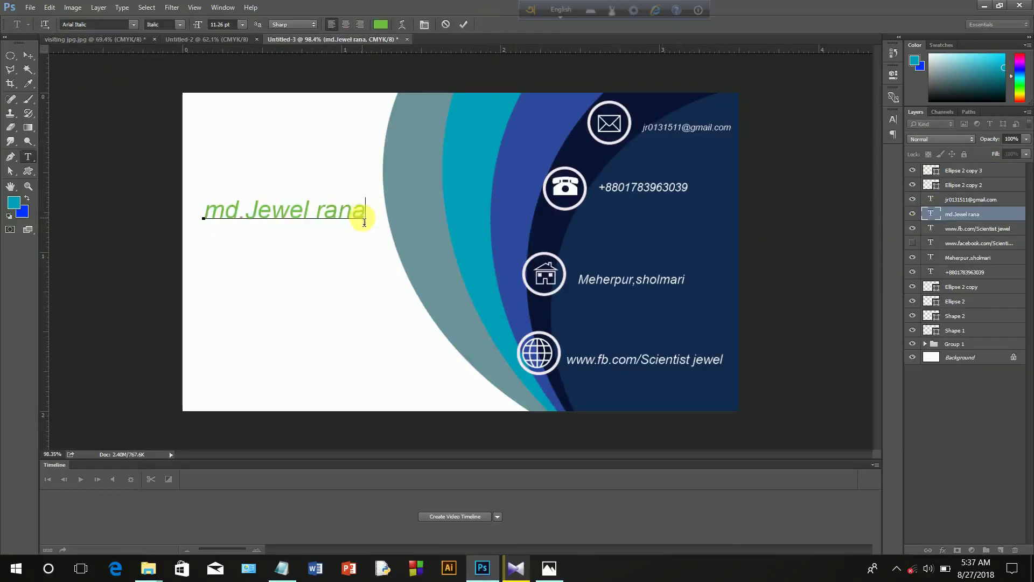
key(BackSpace)
key(BackSpace)
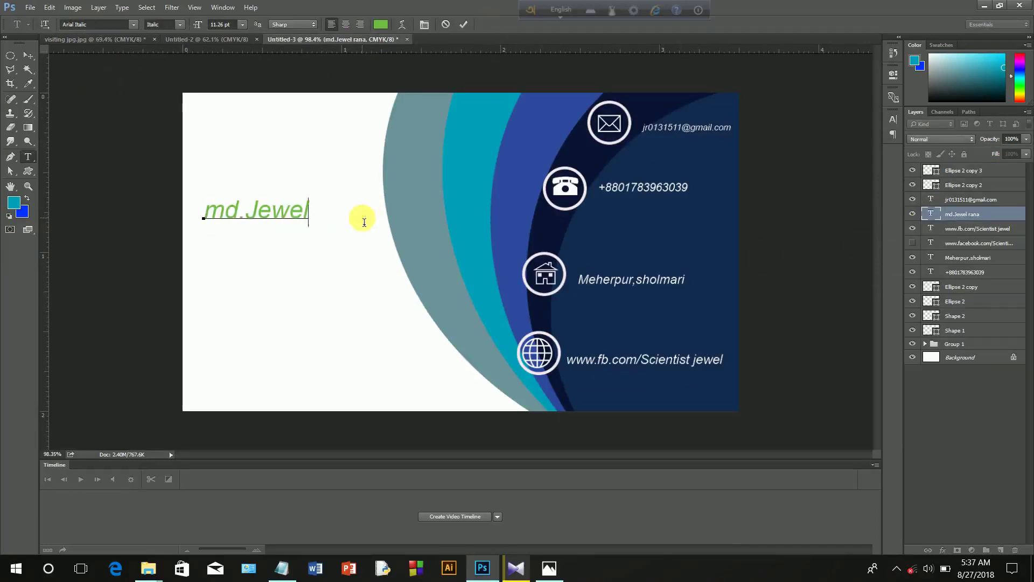
click(103, 38)
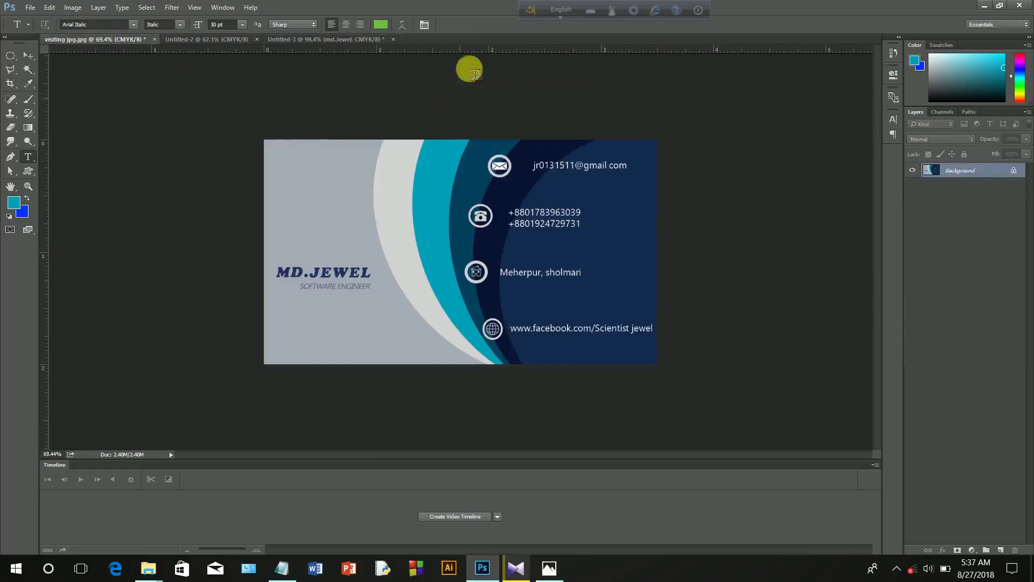
click(309, 37)
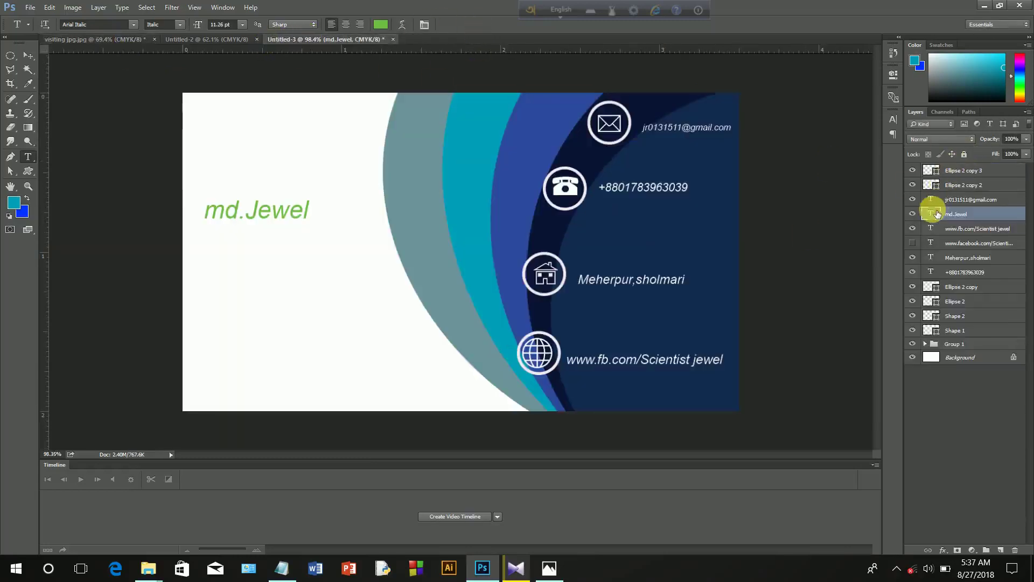
double_click(931, 214)
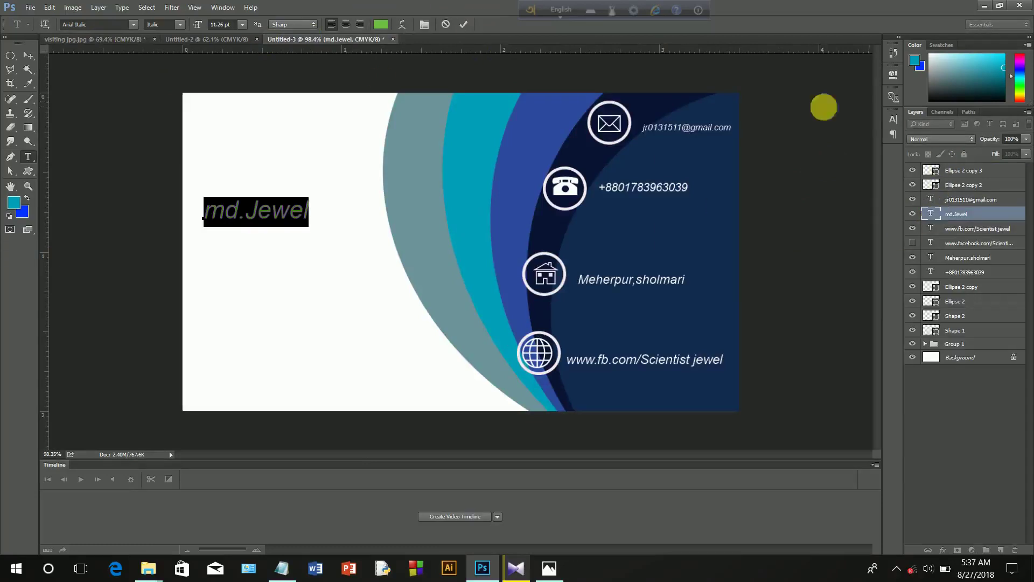
click(895, 117)
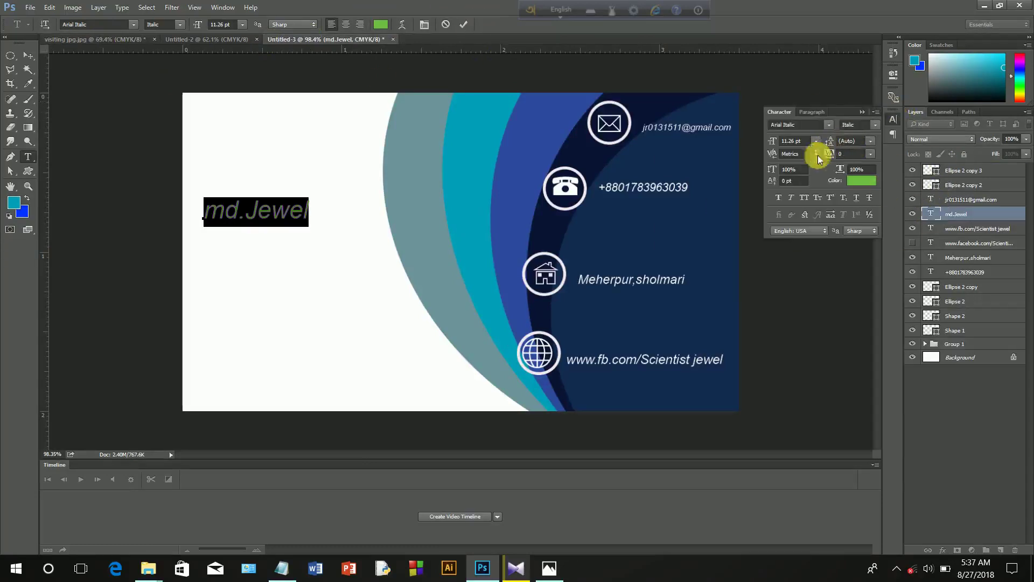
click(807, 198)
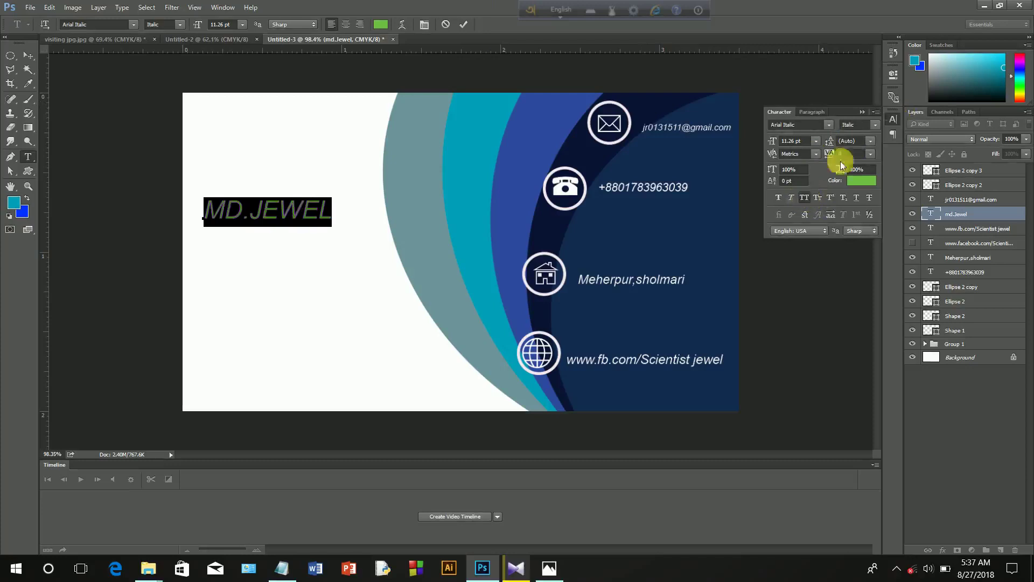
click(861, 113)
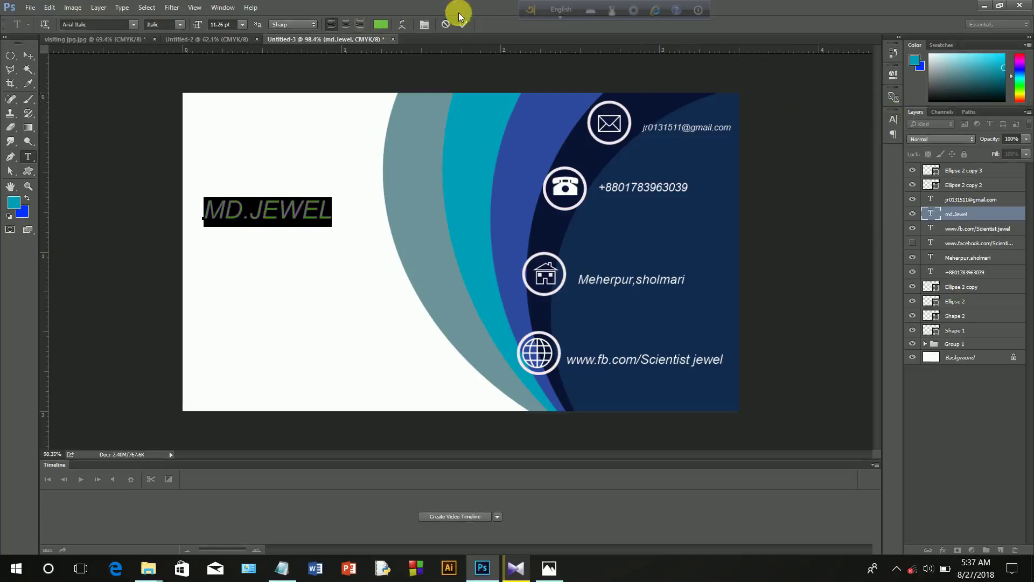
click(463, 26)
key(ctrl+t)
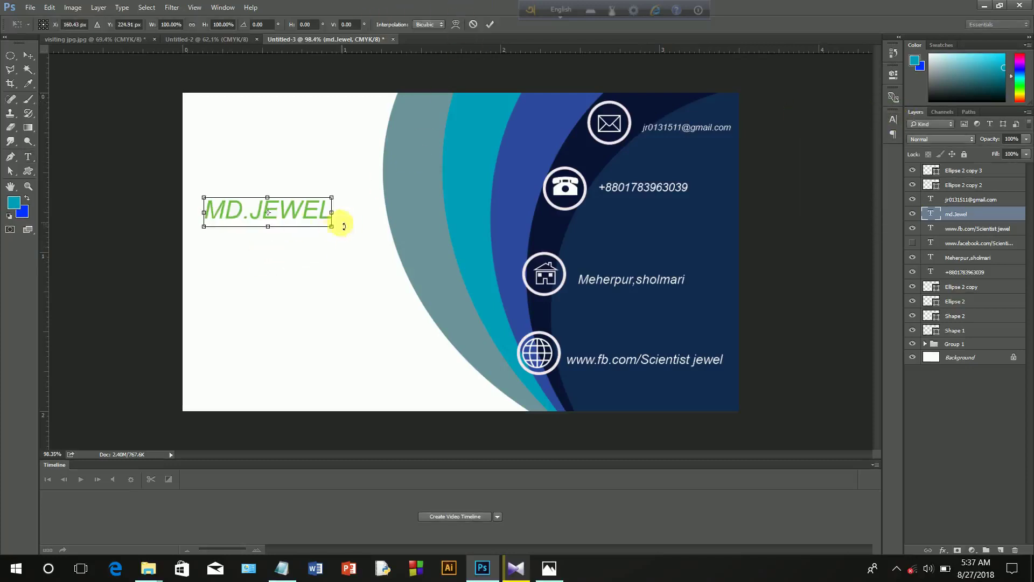
mouse_move(332, 226)
mouse_down()
mouse_move(358, 231)
mouse_move(339, 222)
mouse_up()
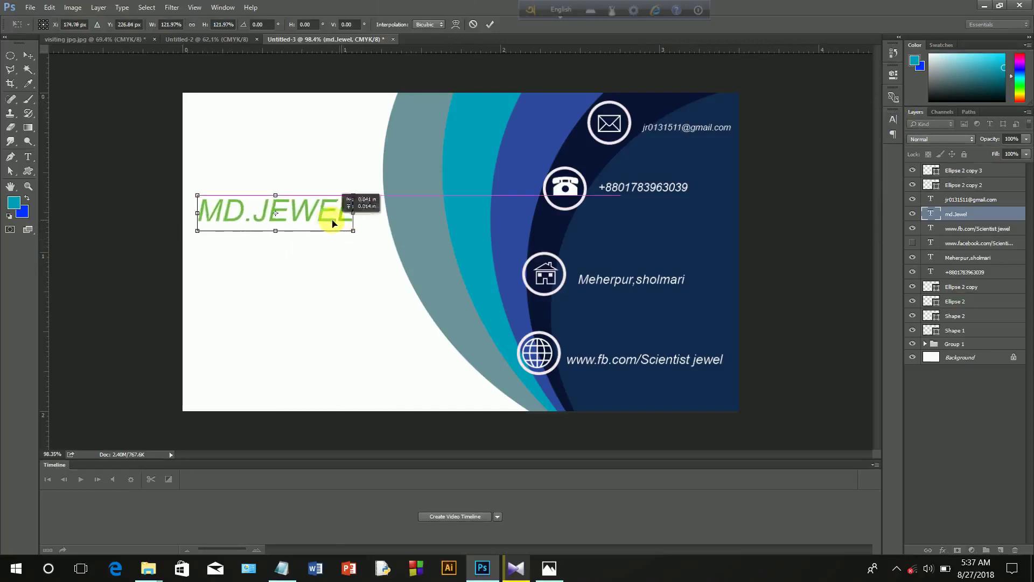
click(494, 24)
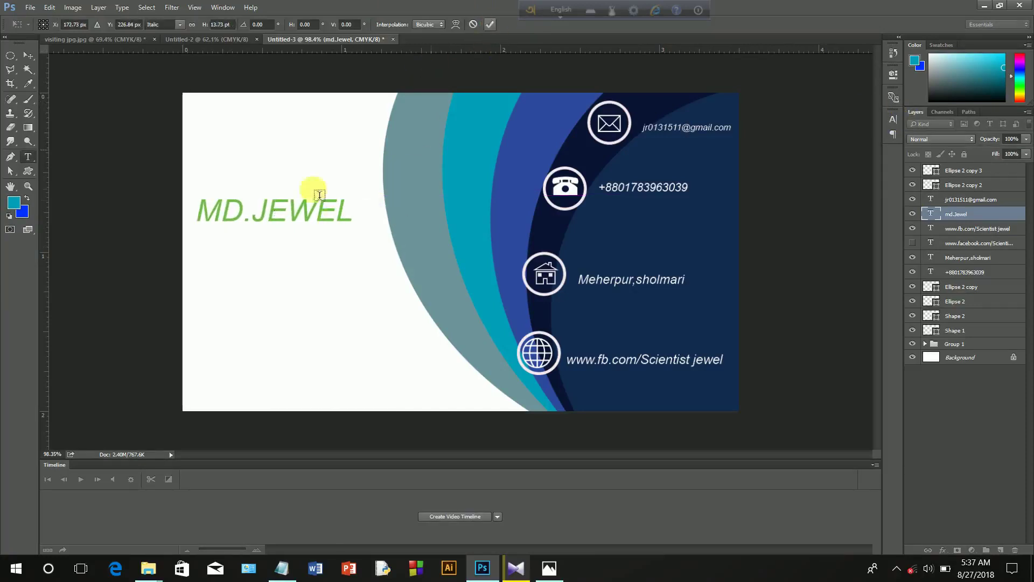
click(248, 243)
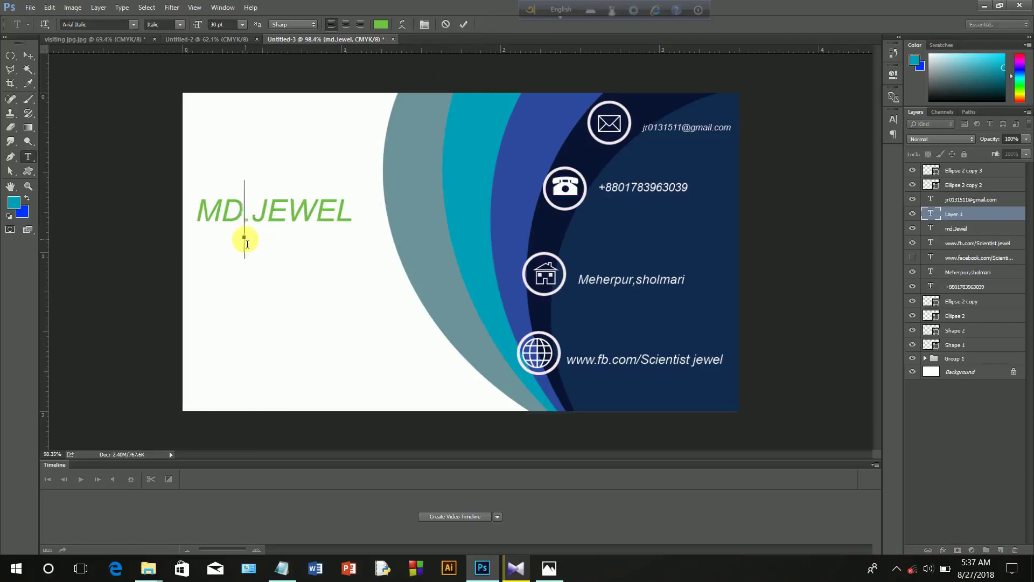
text(COMPUT)
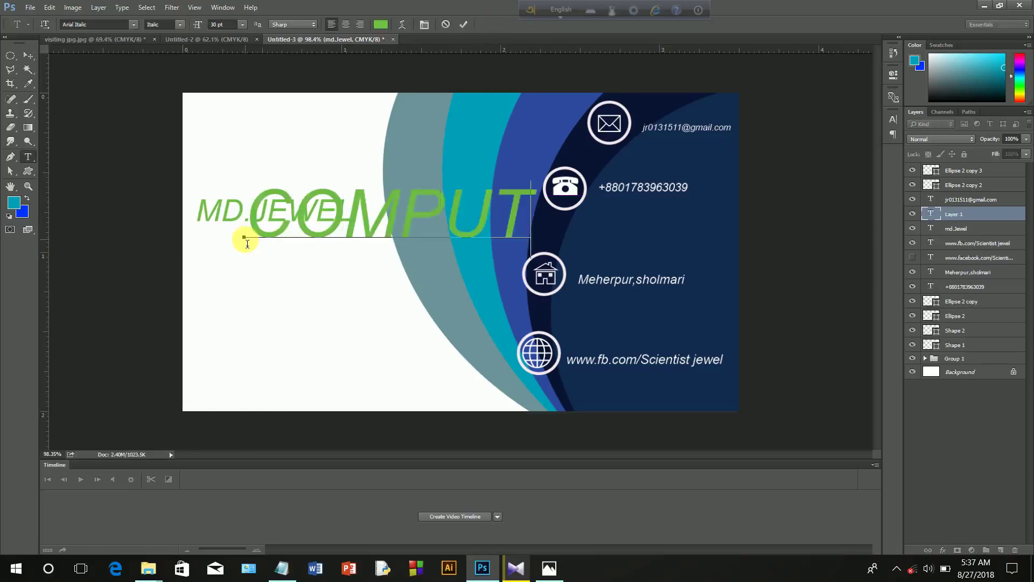
text(ER E)
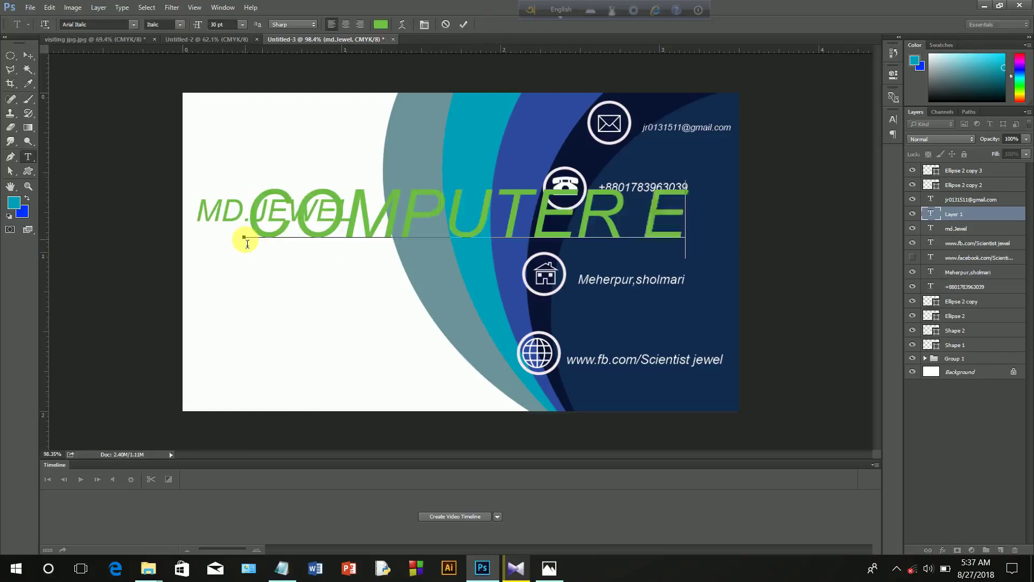
text(N)
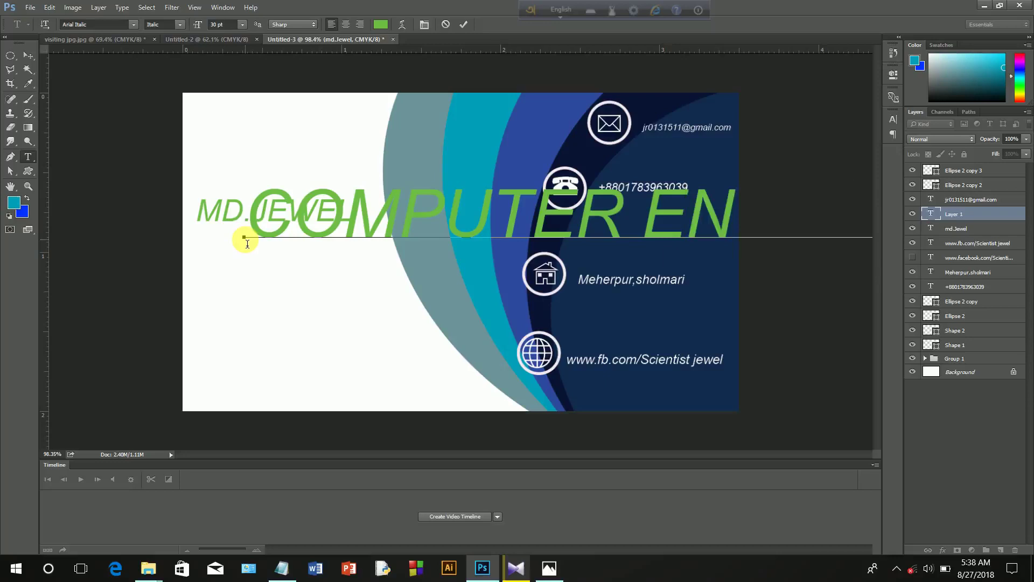
click(467, 31)
key(ctrl+t)
scroll(594, 350, down, 2)
mouse_move(792, 208)
mouse_down()
mouse_move(387, 294)
mouse_move(404, 274)
mouse_up()
scroll(377, 282, up, 3)
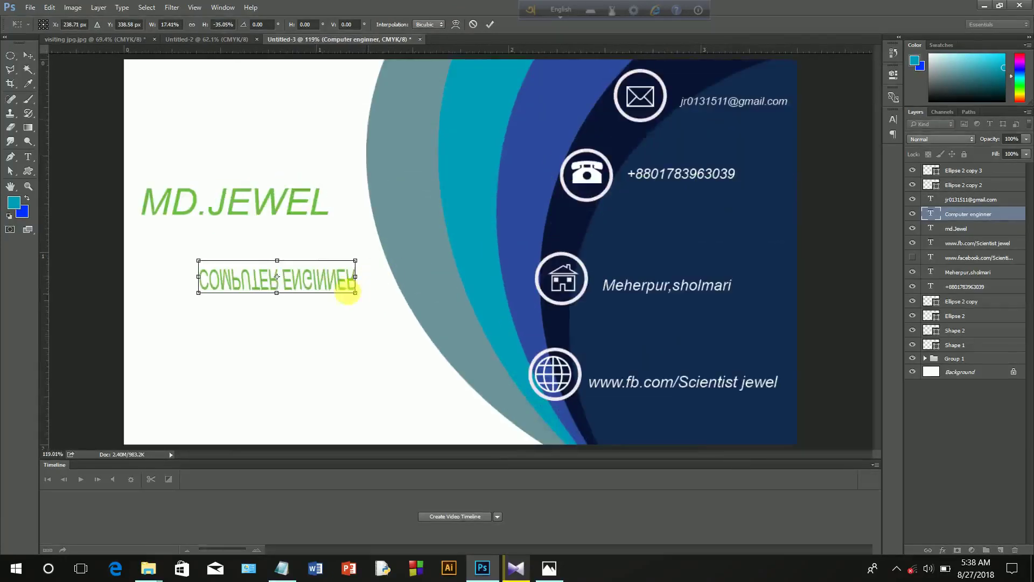
drag(328, 272, 295, 230)
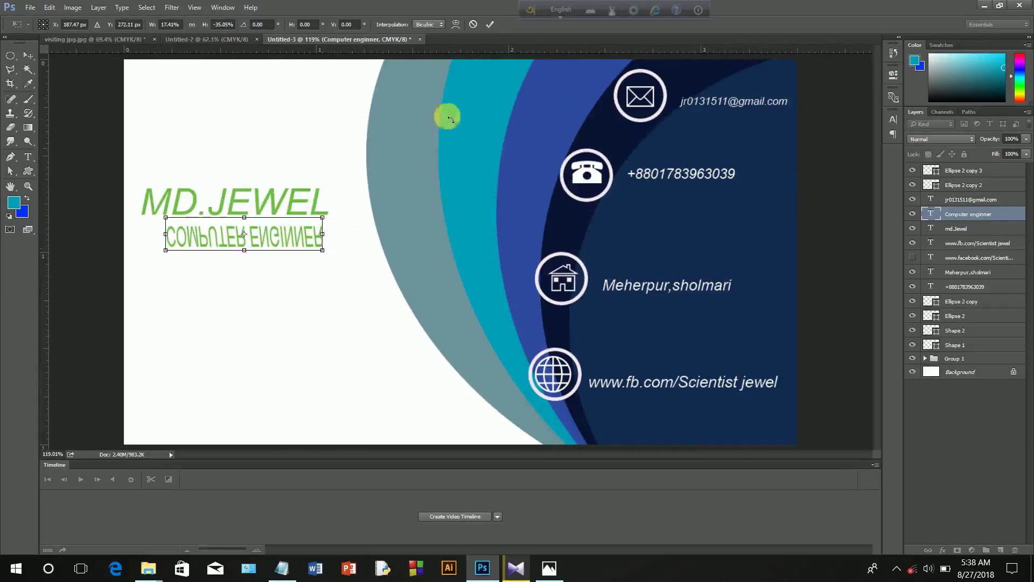
click(490, 24)
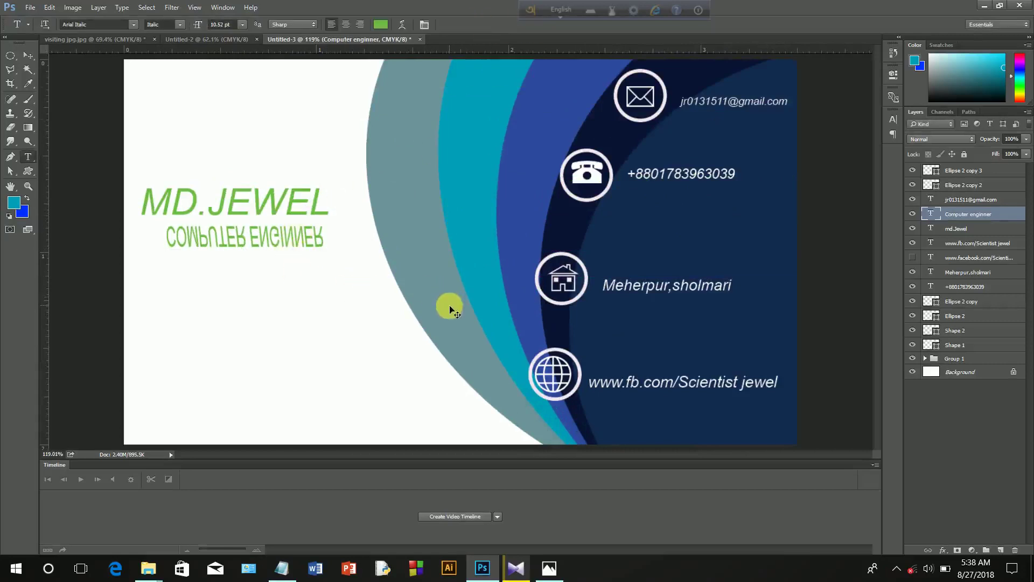
key(ctrl+alt+z)
key(ctrl+alt+z)
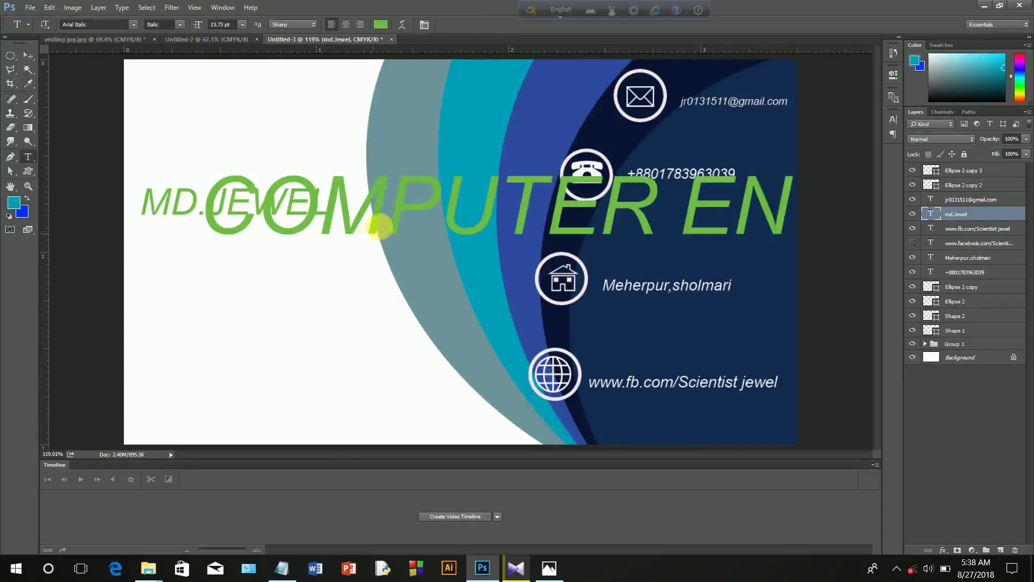
click(242, 24)
click(240, 132)
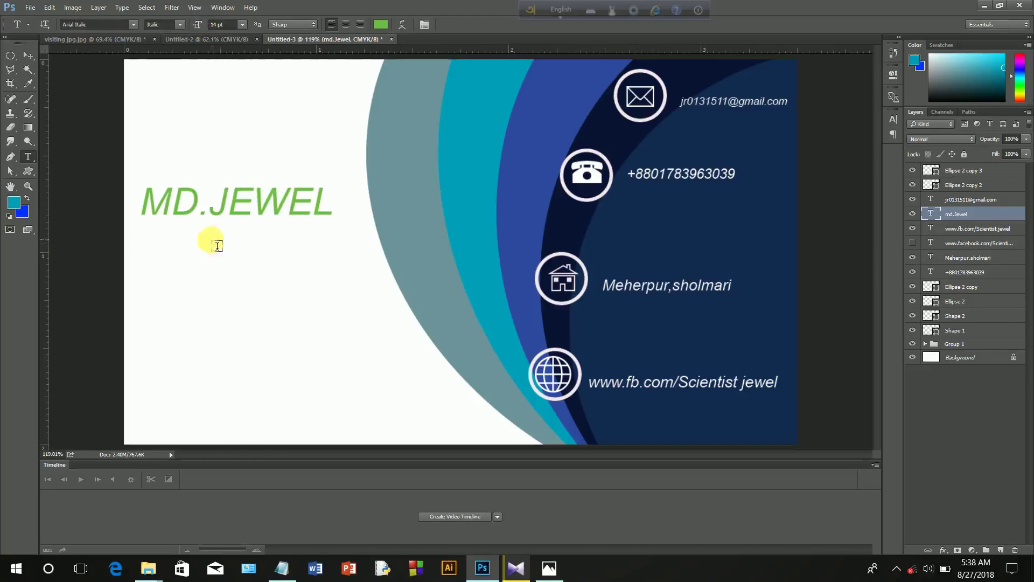
click(191, 251)
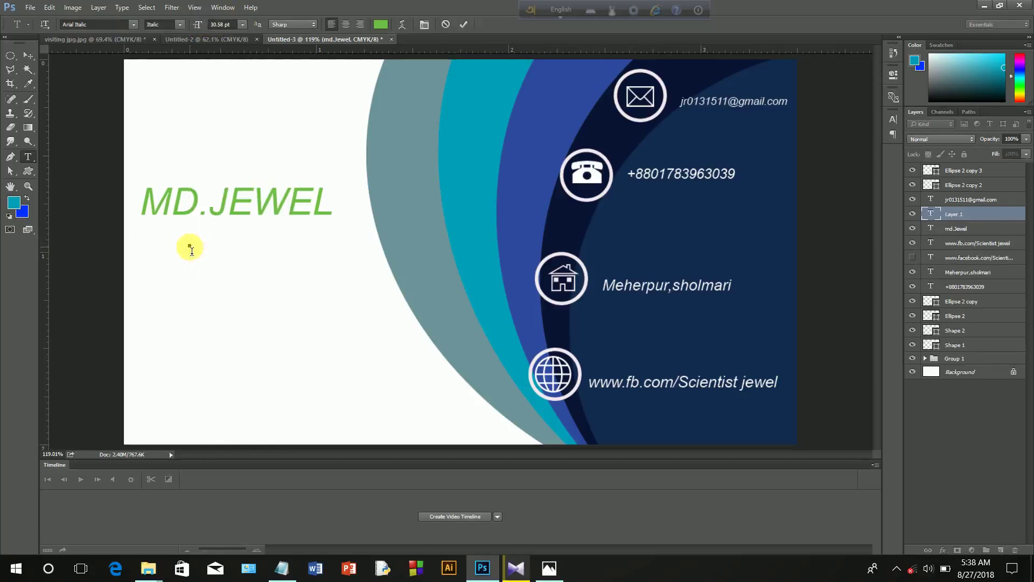
text(C)
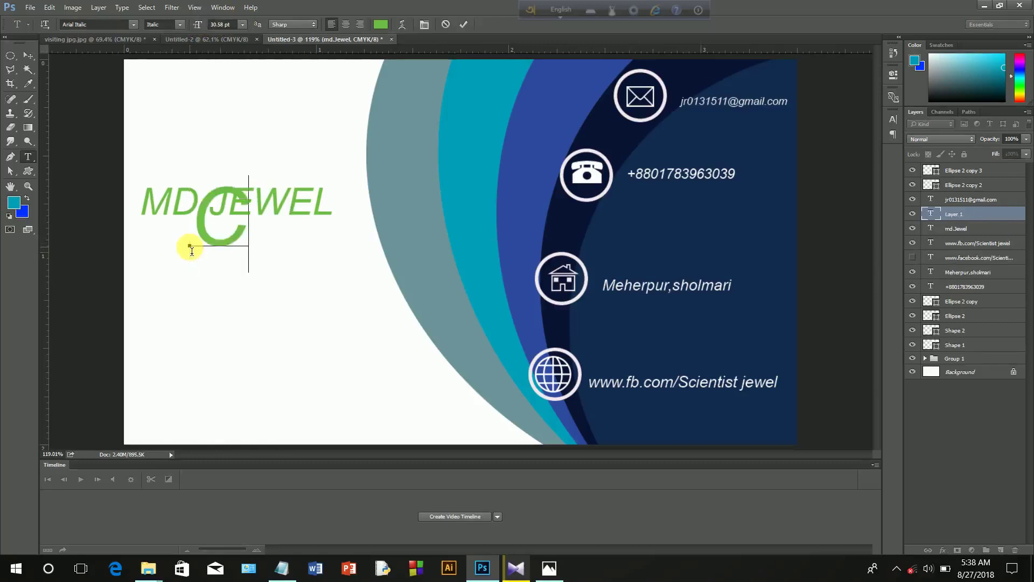
key(BackSpace)
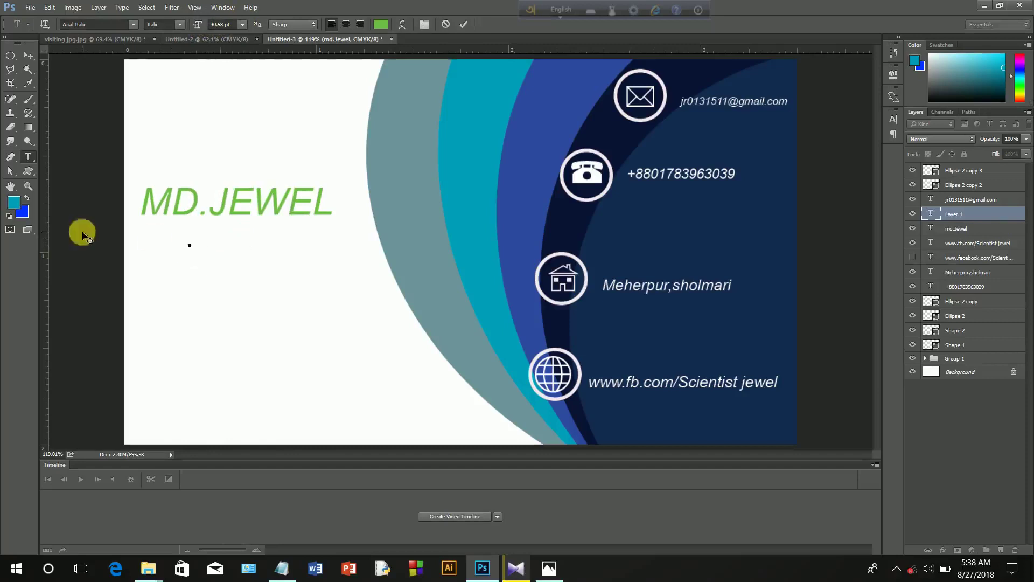
click(242, 24)
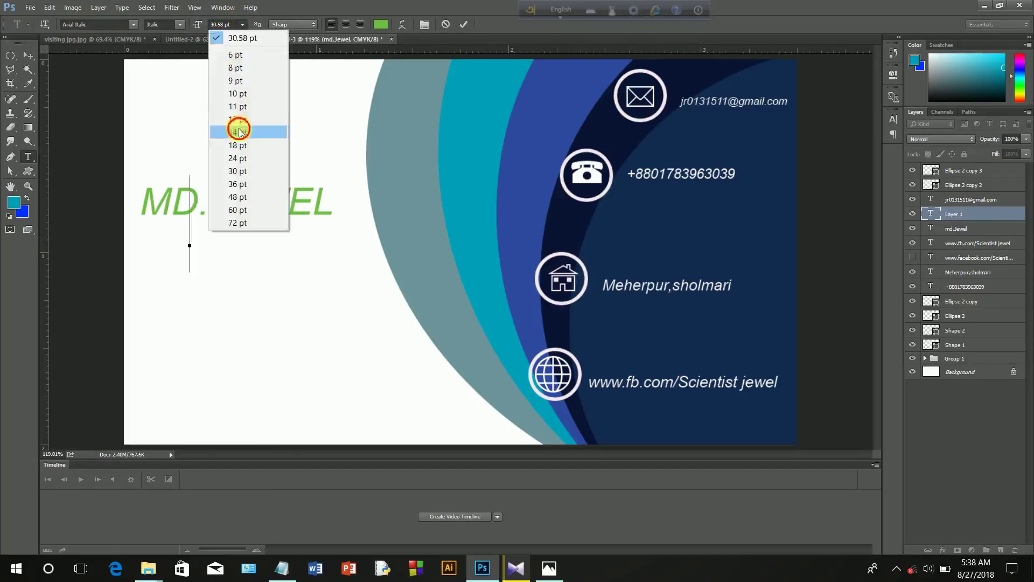
click(240, 132)
text(C)
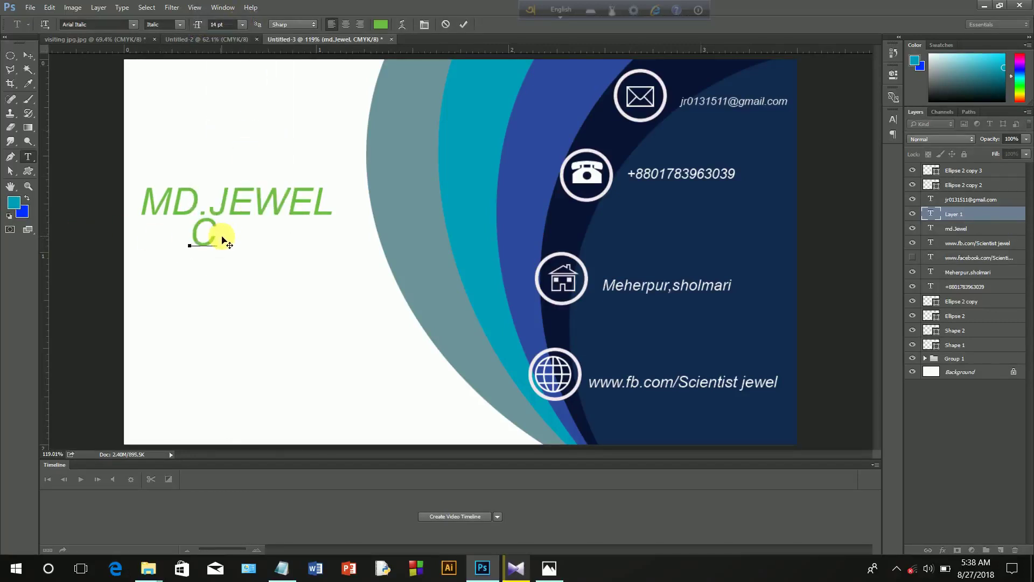
text(OMPUTER ENGG)
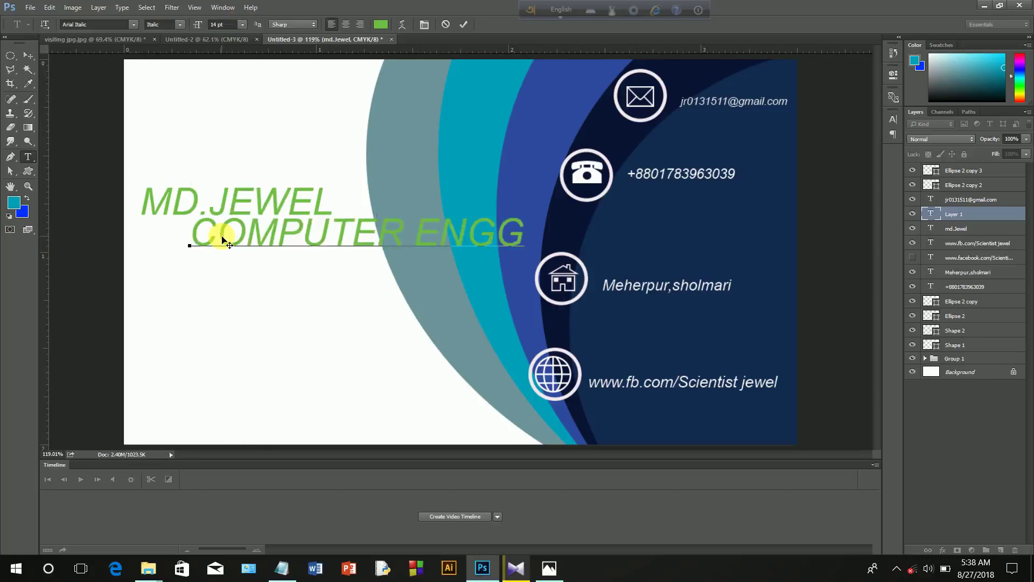
key(BackSpace)
text(NER)
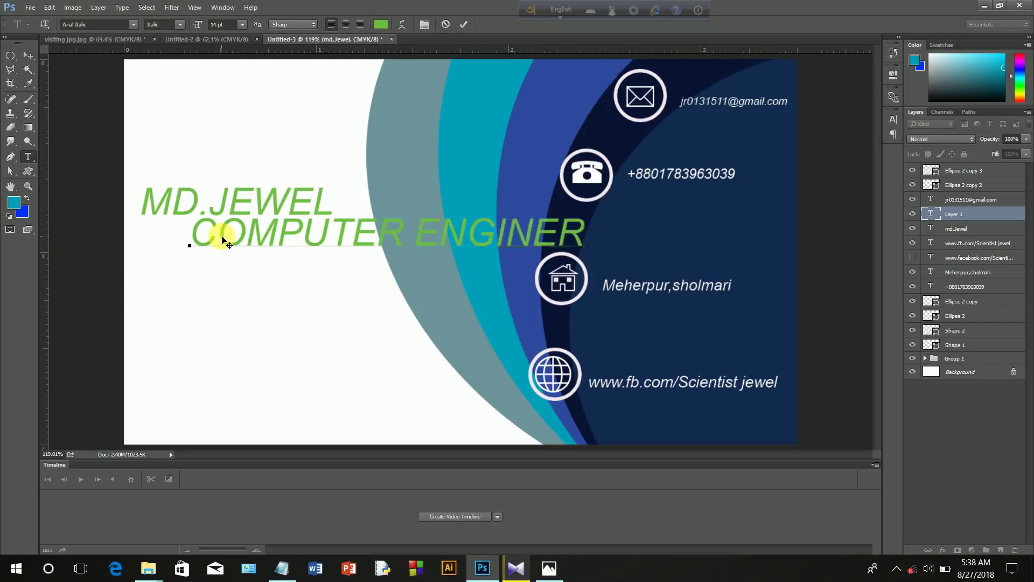
key(ctrl+t)
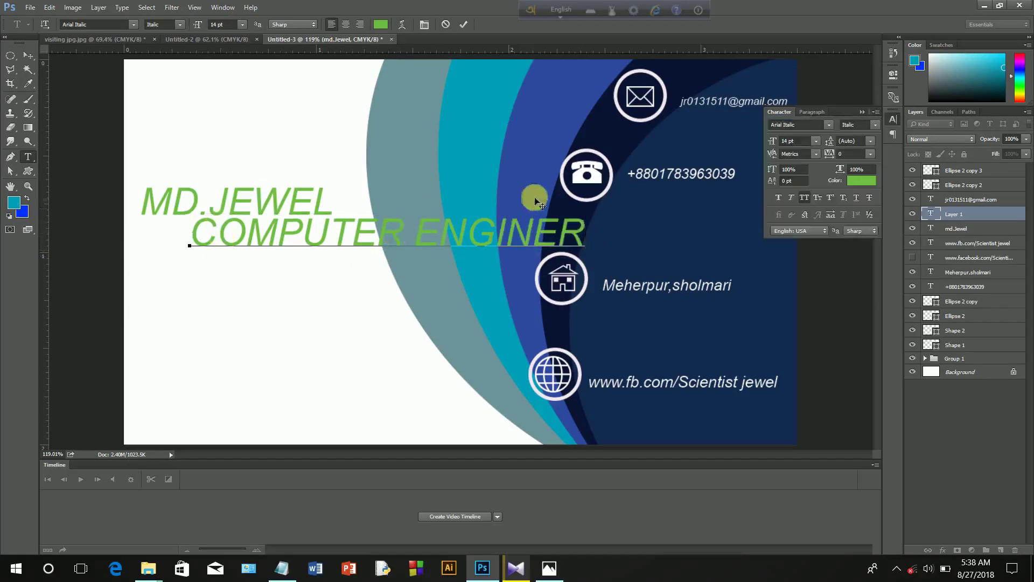
click(862, 113)
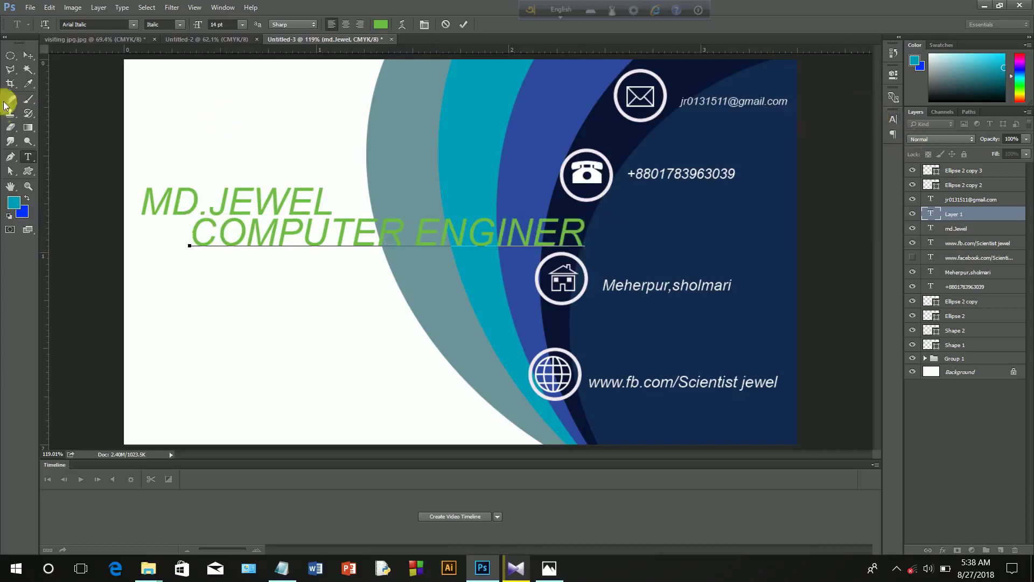
click(463, 24)
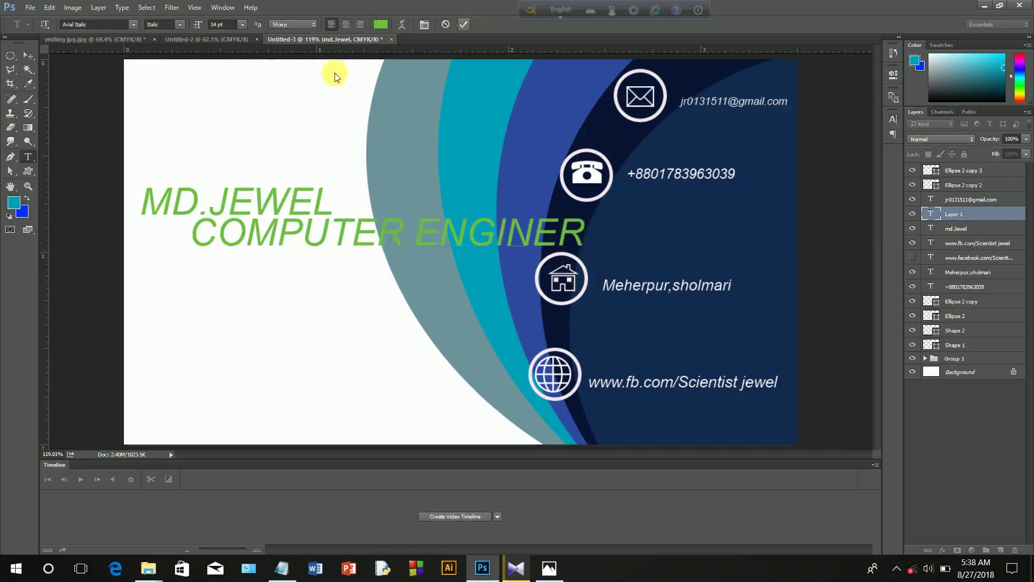
click(28, 55)
key(ctrl+t)
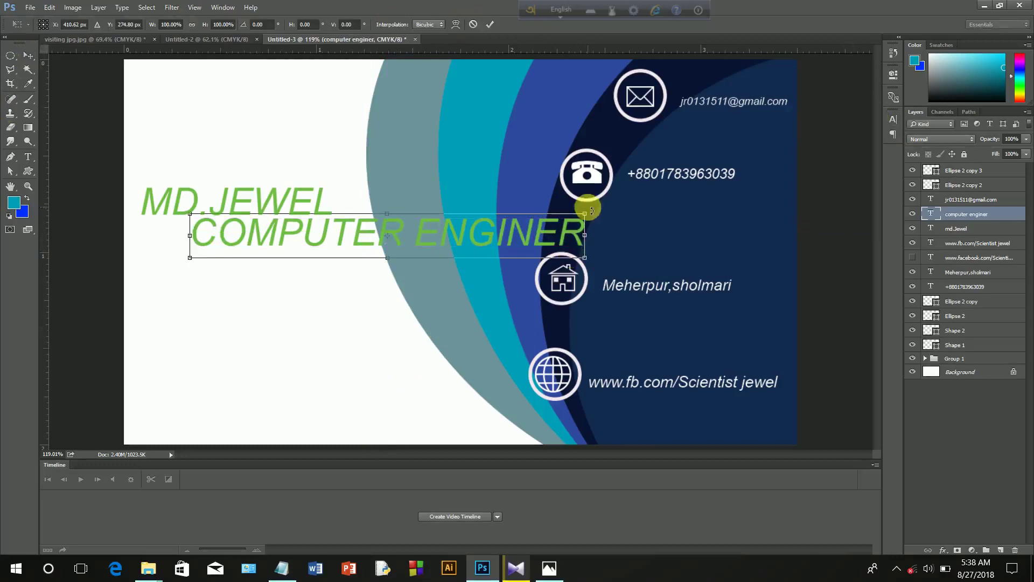
mouse_move(584, 214)
mouse_down()
mouse_move(285, 260)
mouse_move(310, 234)
mouse_up()
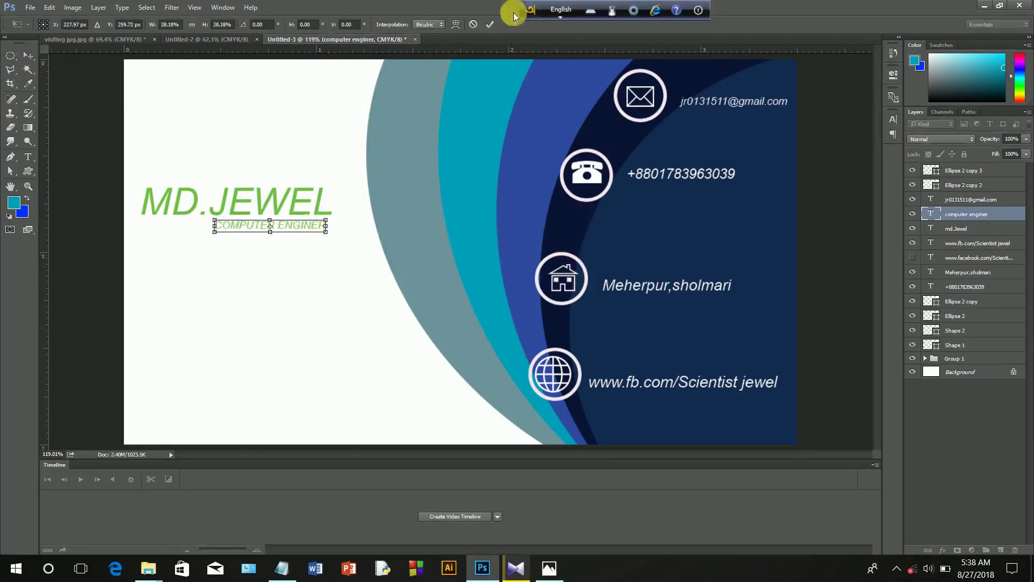
click(489, 24)
double_click(931, 213)
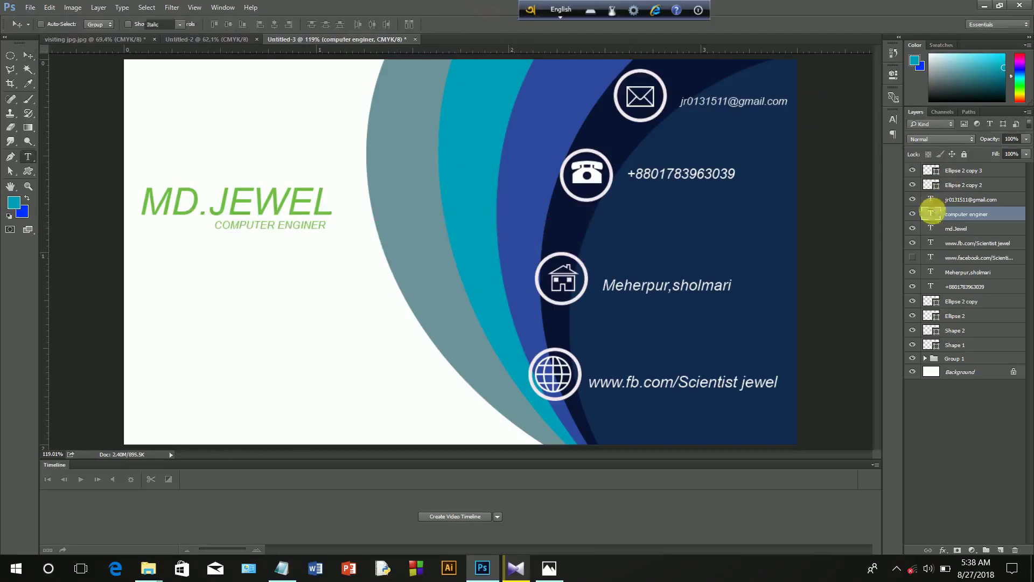
Recolour the COMPUTER ENGINER subtitle near-black #1e211d and commit it.
click(381, 24)
drag(749, 403, 652, 457)
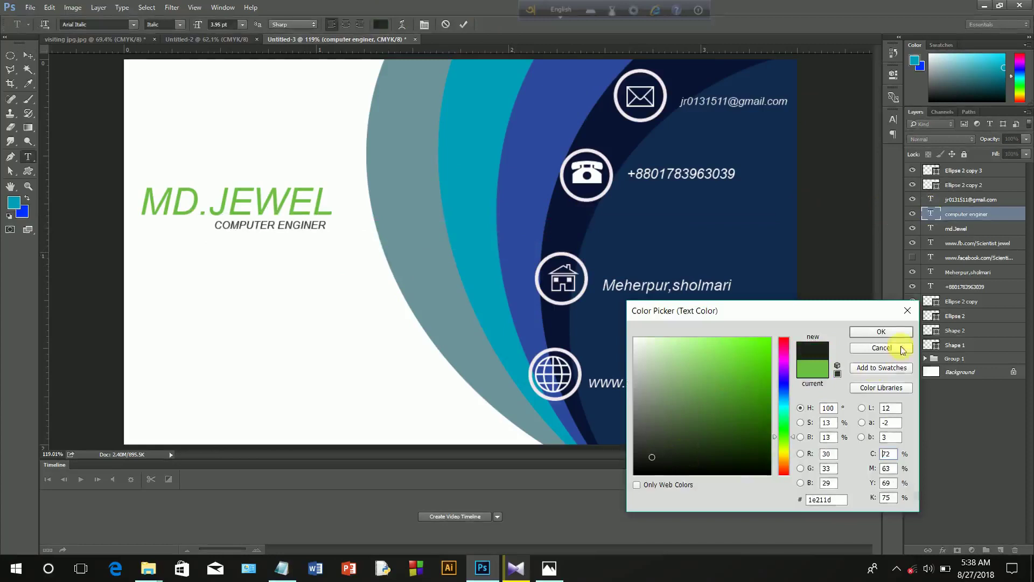
click(894, 333)
key(ctrl+minus)
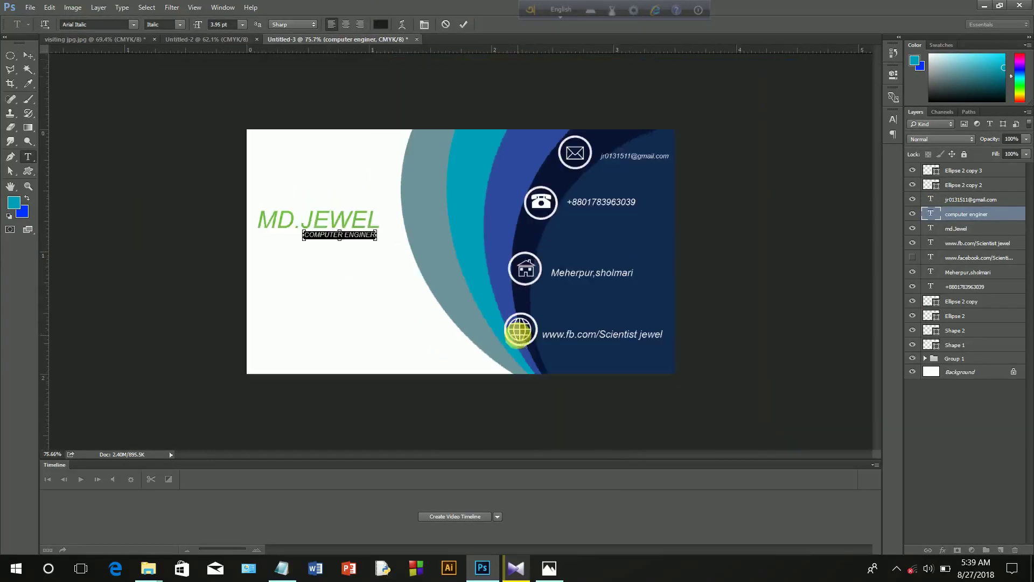
click(464, 25)
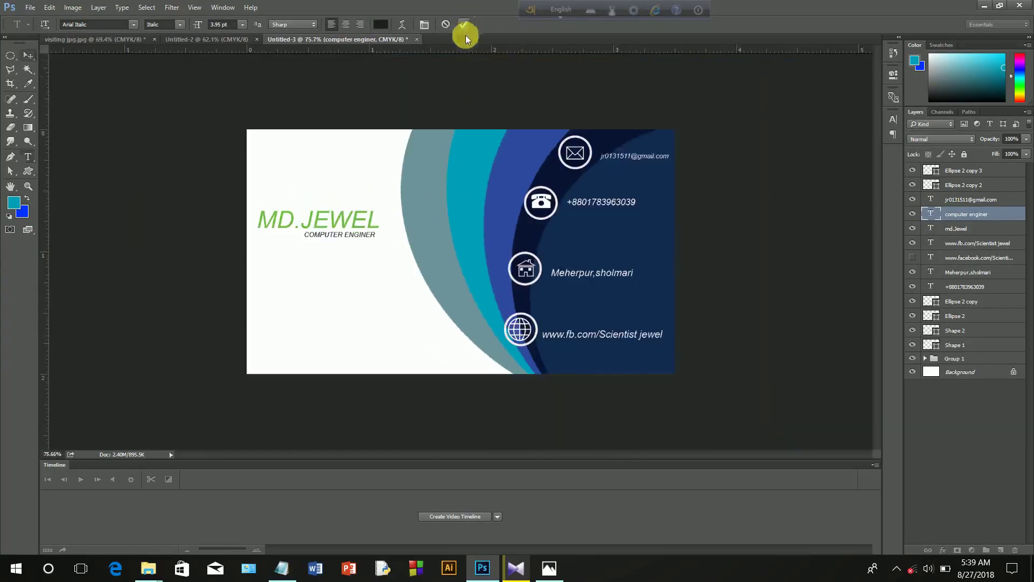
key(v)
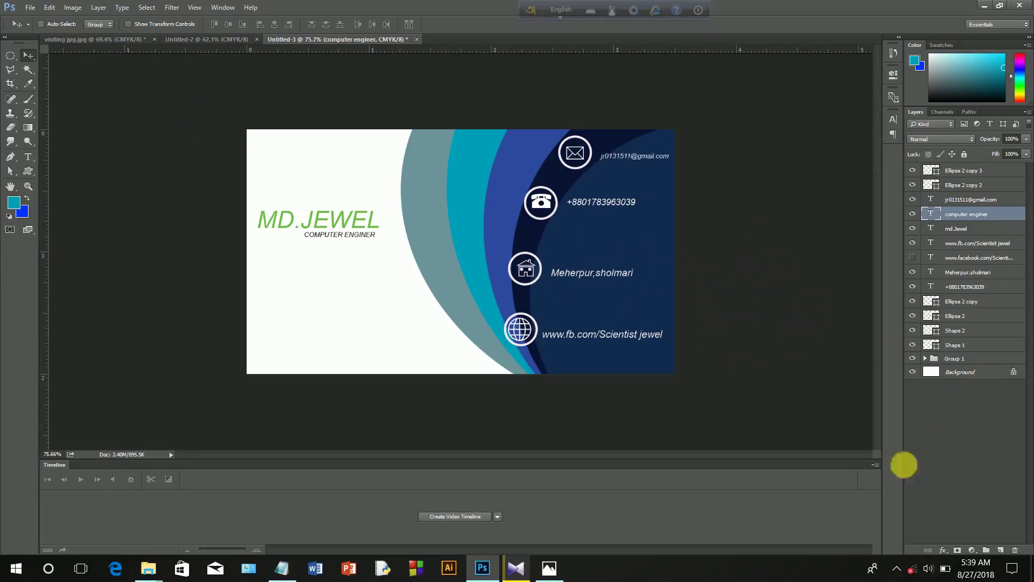
right_click(892, 567)
click(896, 568)
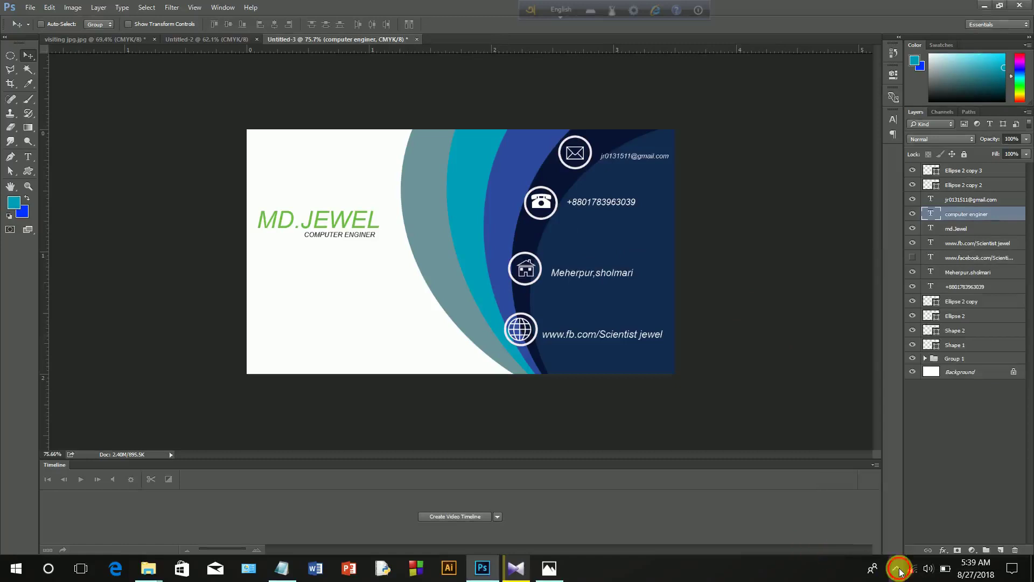